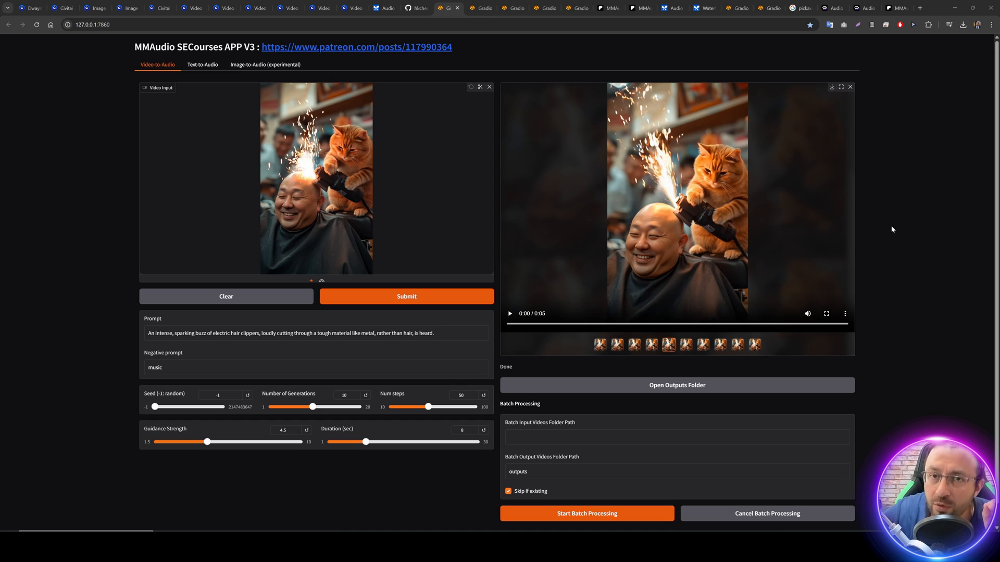
Step: View the Text-to-Audio and Image-to-Audio (experimental) modes, and return to Video-to-Audio
mouse_move(314, 144)
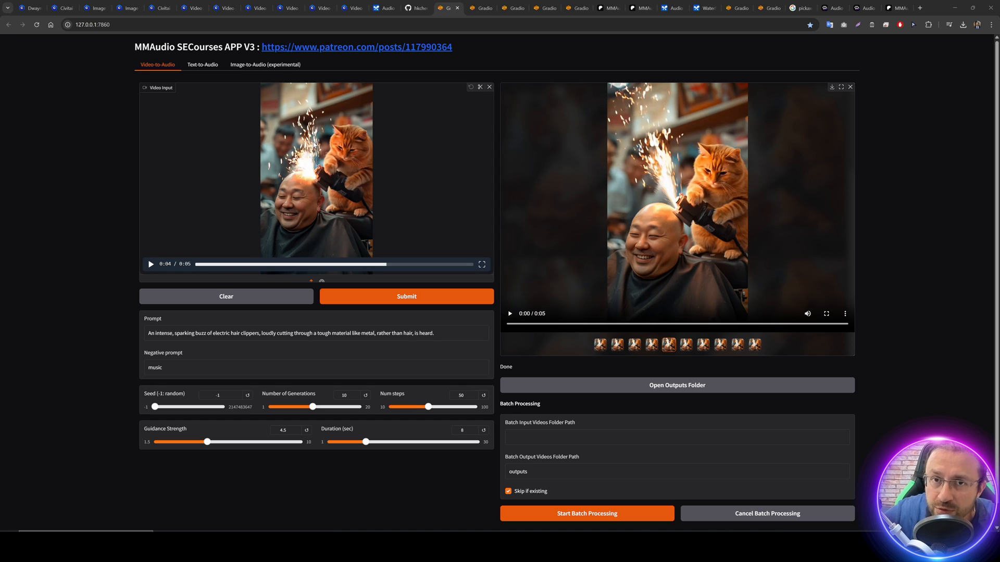
left_click(208, 65)
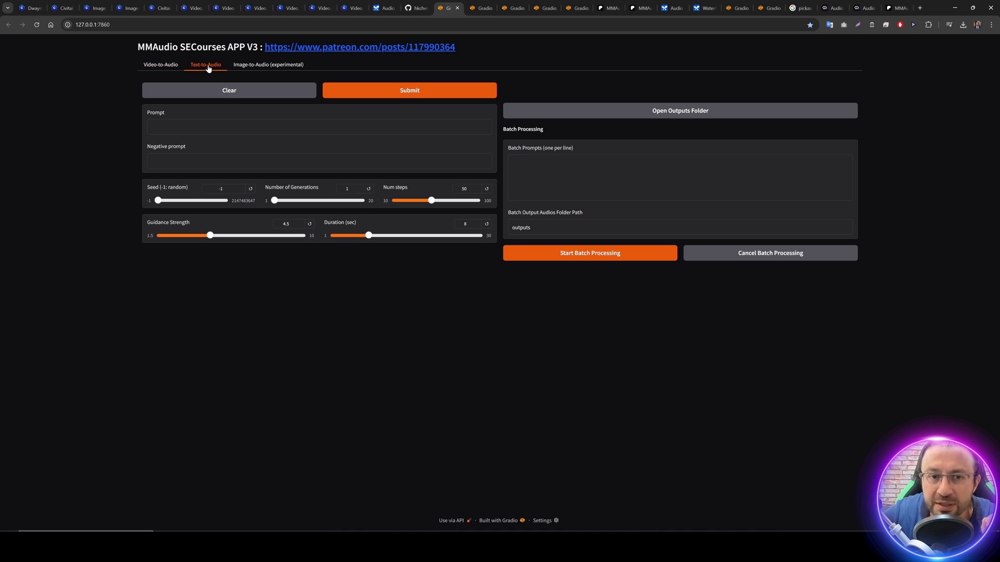
left_click(266, 66)
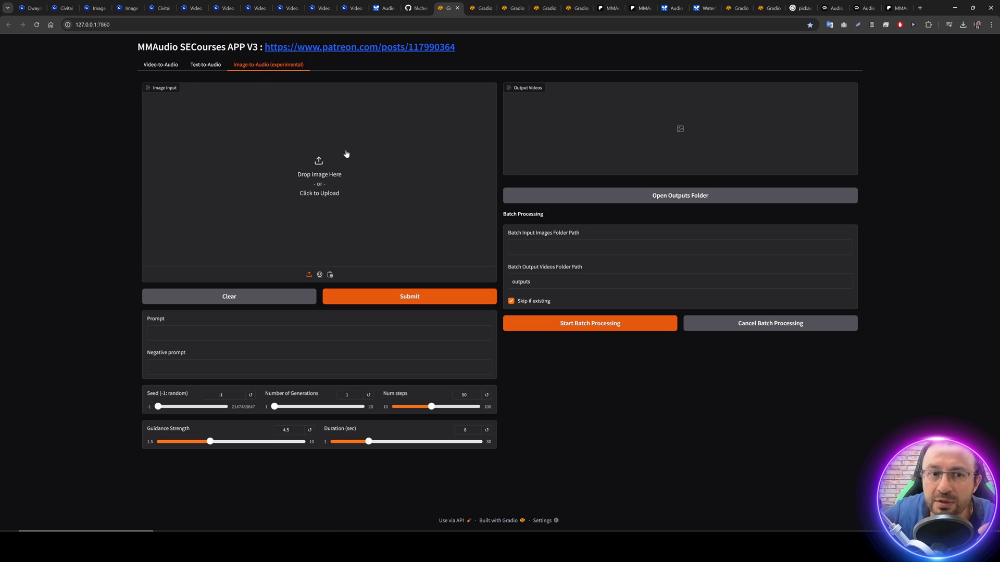
left_click(160, 65)
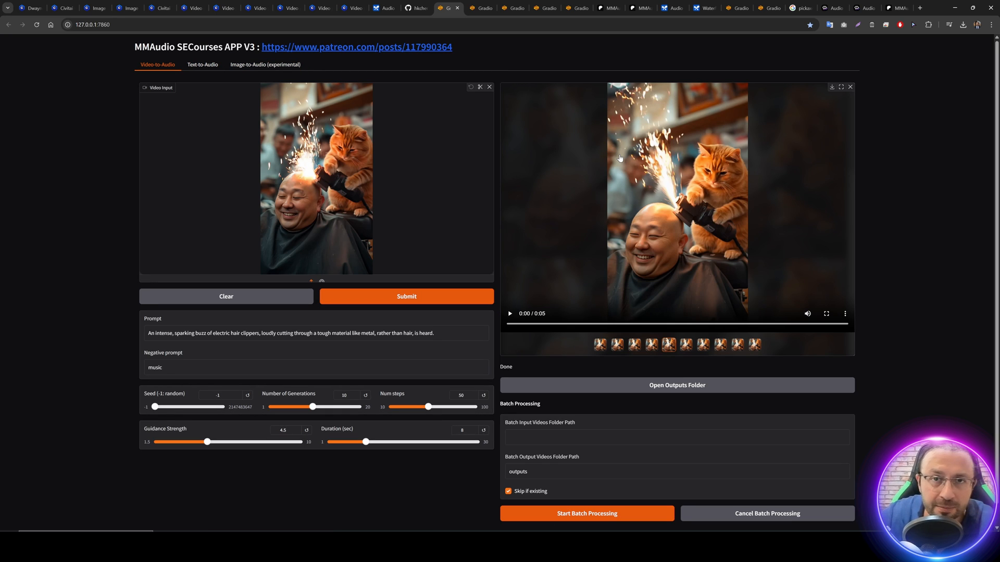
Step: Play the generated cat barber video, preview its source clip, and highlight the prompt used for it
left_click(510, 314)
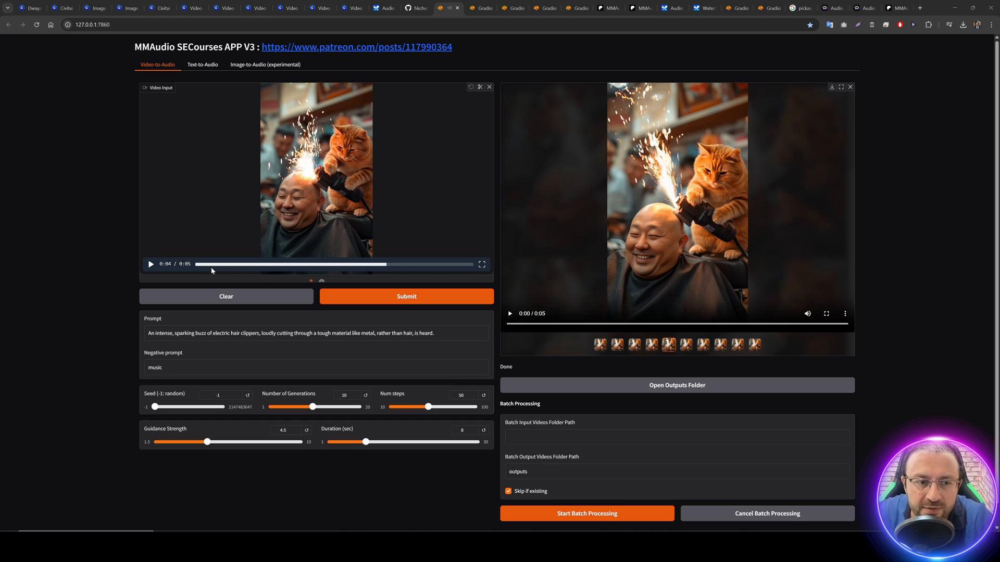
left_click_drag(208, 265, 314, 264)
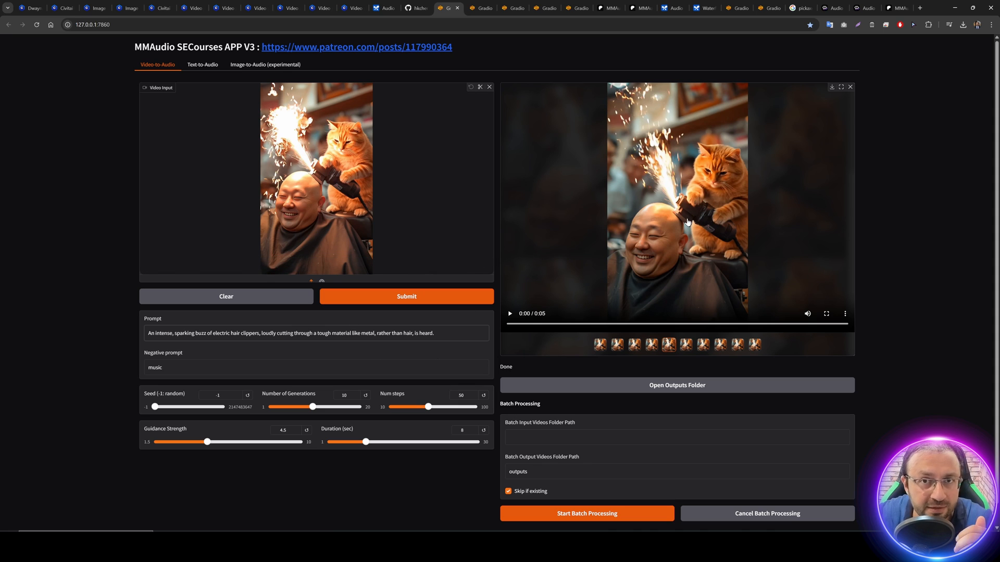
left_click_drag(445, 334, 45, 324)
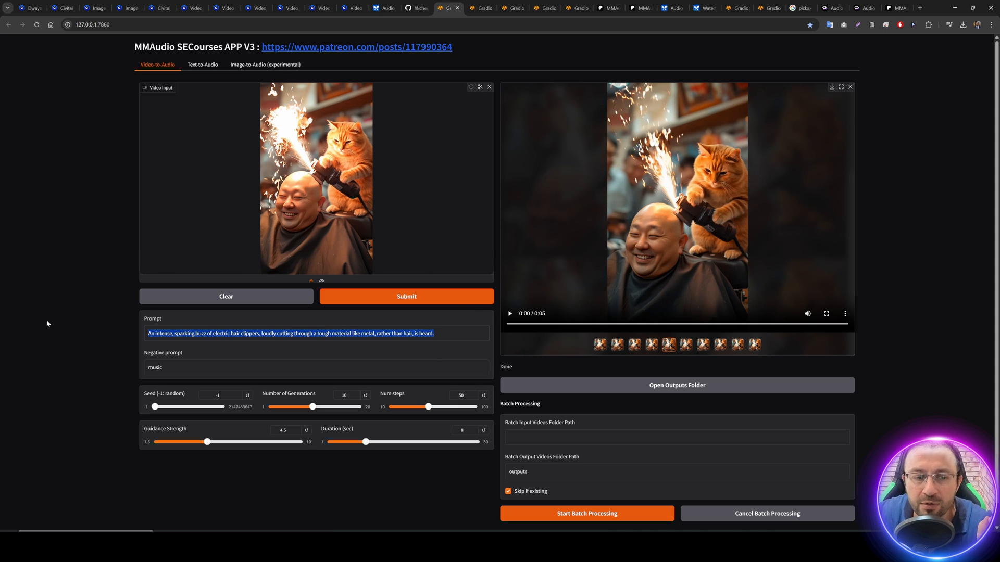
Step: Open the hooded armored figure example, preview its source clip, and play the generated video at full screen before exiting it
left_click(484, 7)
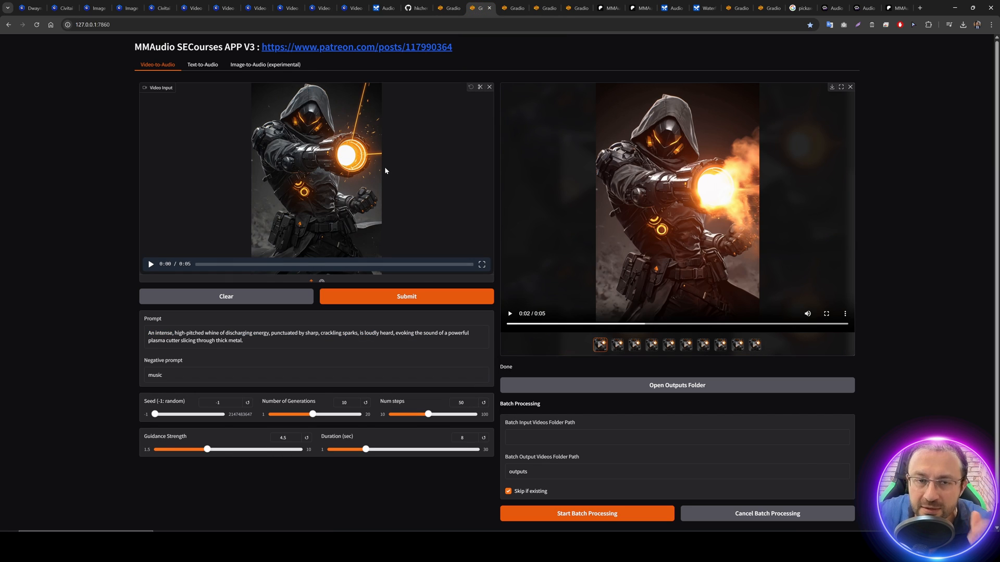
left_click(192, 266)
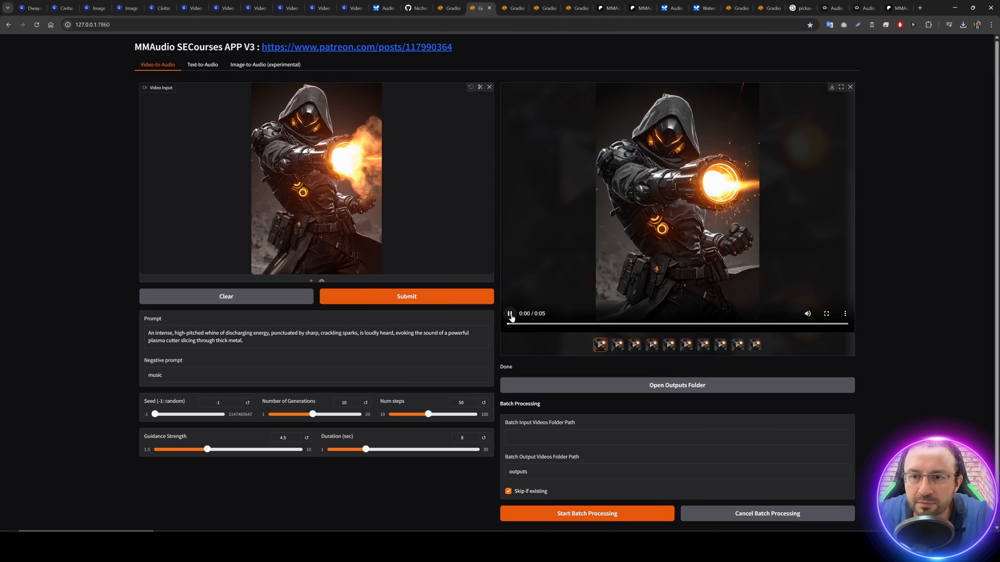
left_click(510, 314)
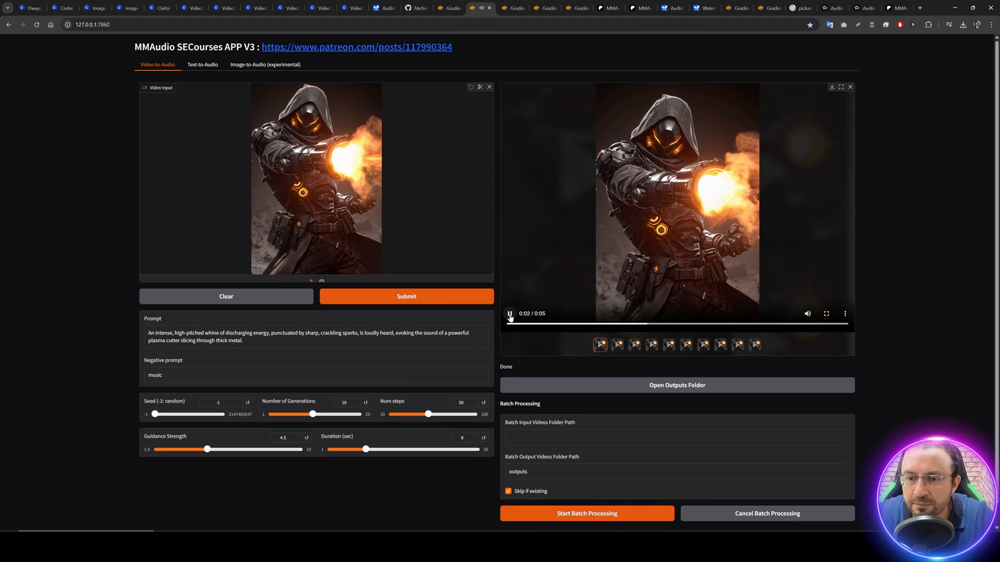
left_click(826, 314)
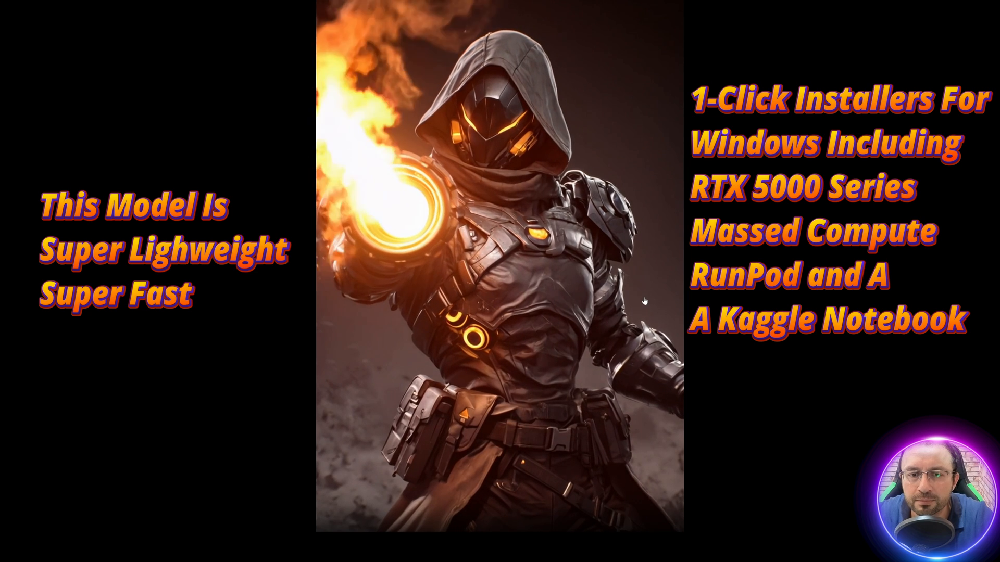
key("Escape")
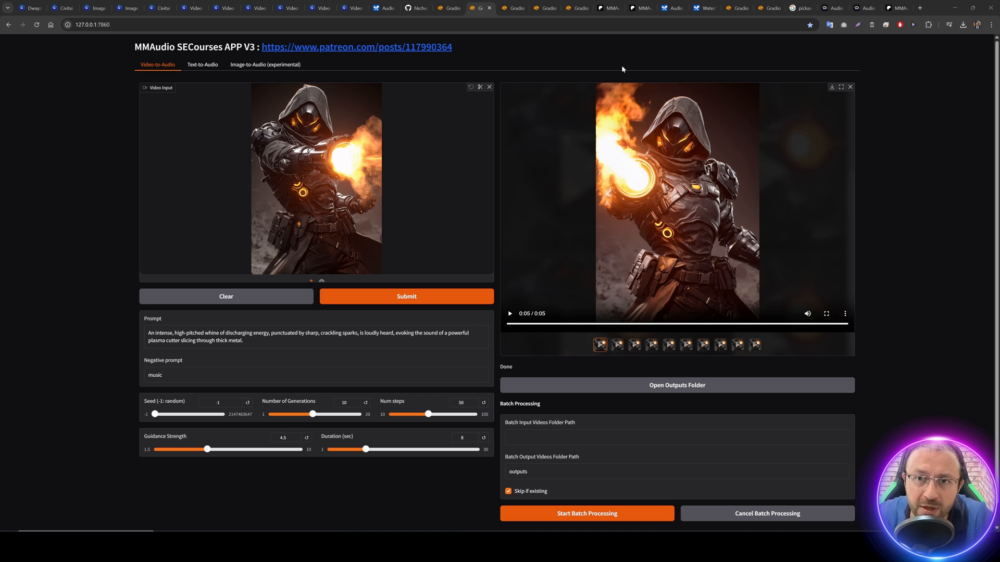
Step: Open the sea lion example and play its source video at full screen, then exit full screen
left_click(511, 7)
left_click(151, 265)
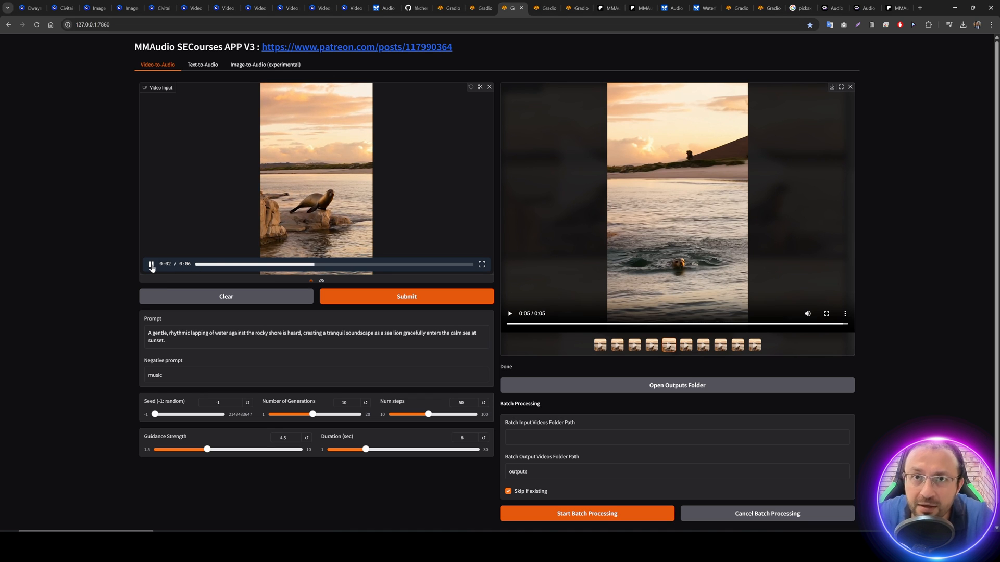
left_click(482, 265)
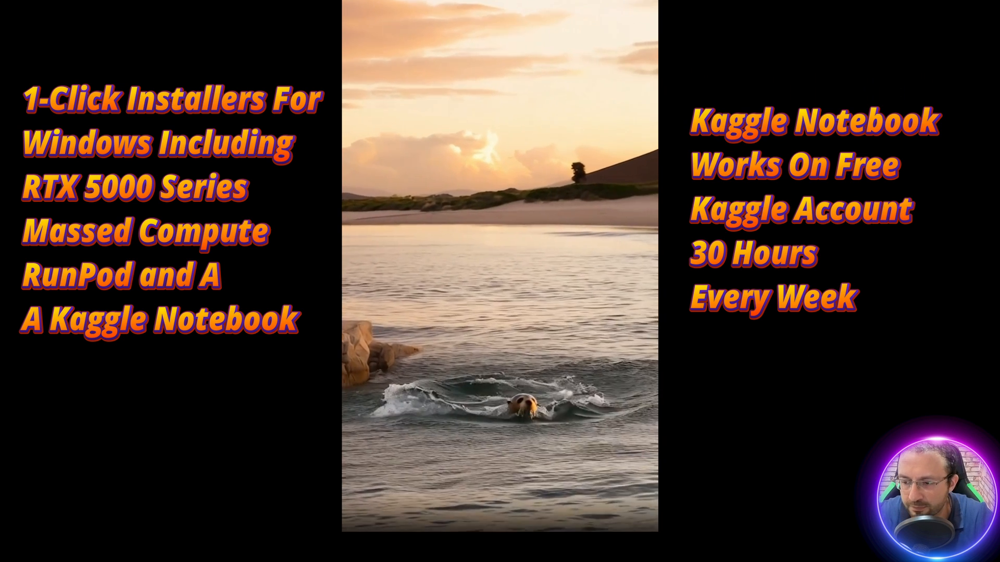
key("Escape")
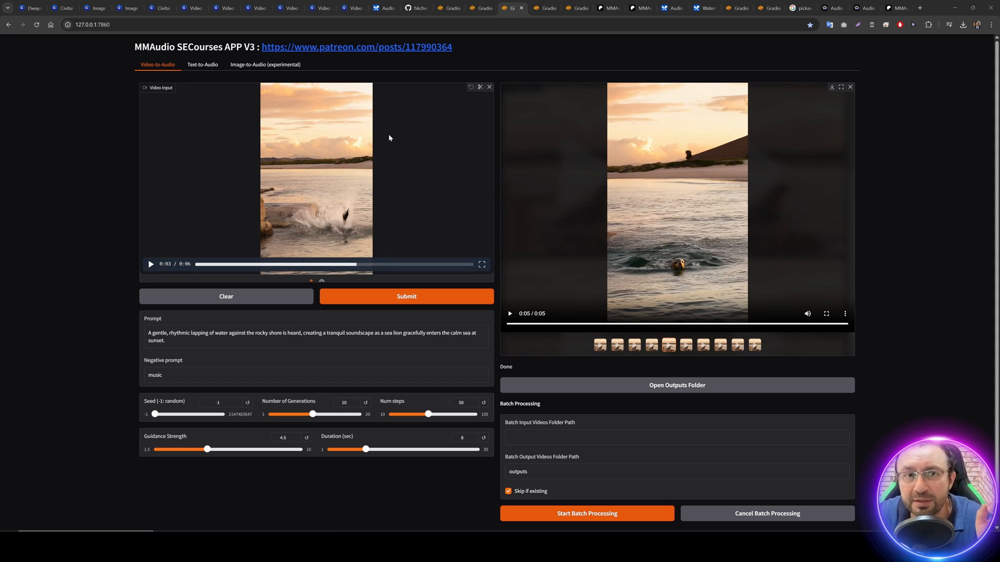
Step: Play the generated result of the cosmic vortex example and that of the lakeside sunset image example from the start
left_click(545, 8)
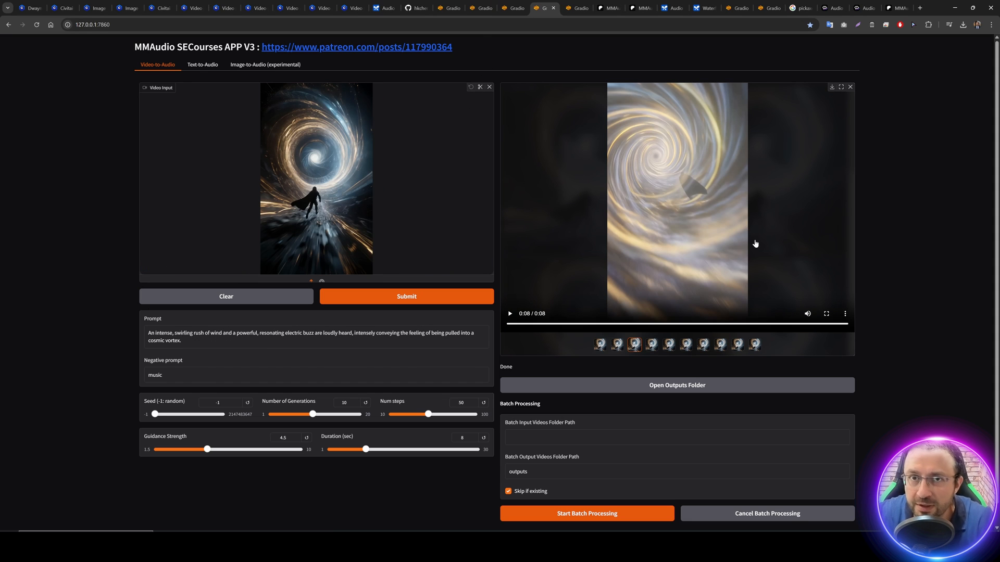
left_click(792, 255)
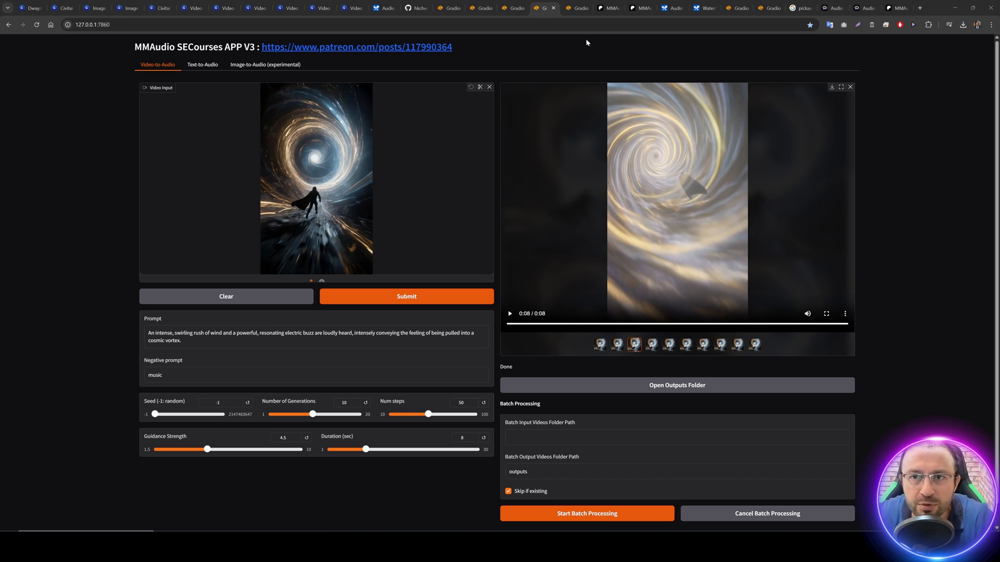
left_click(576, 7)
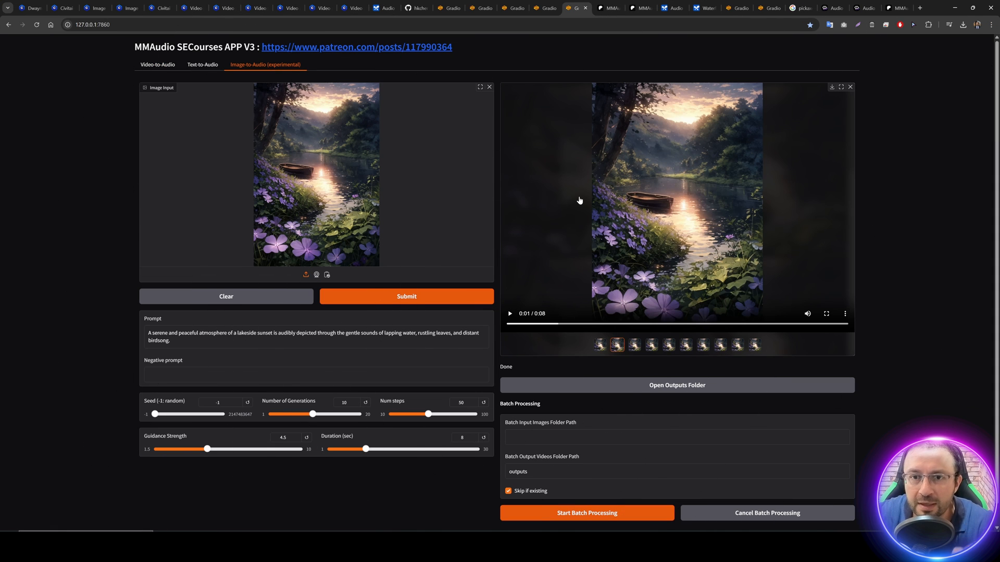
left_click(504, 324)
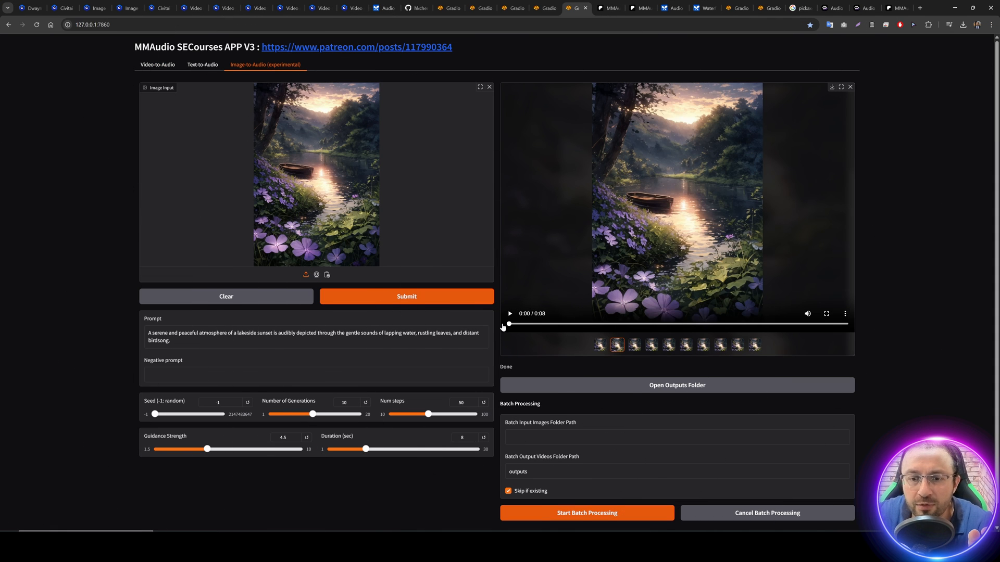
left_click(607, 182)
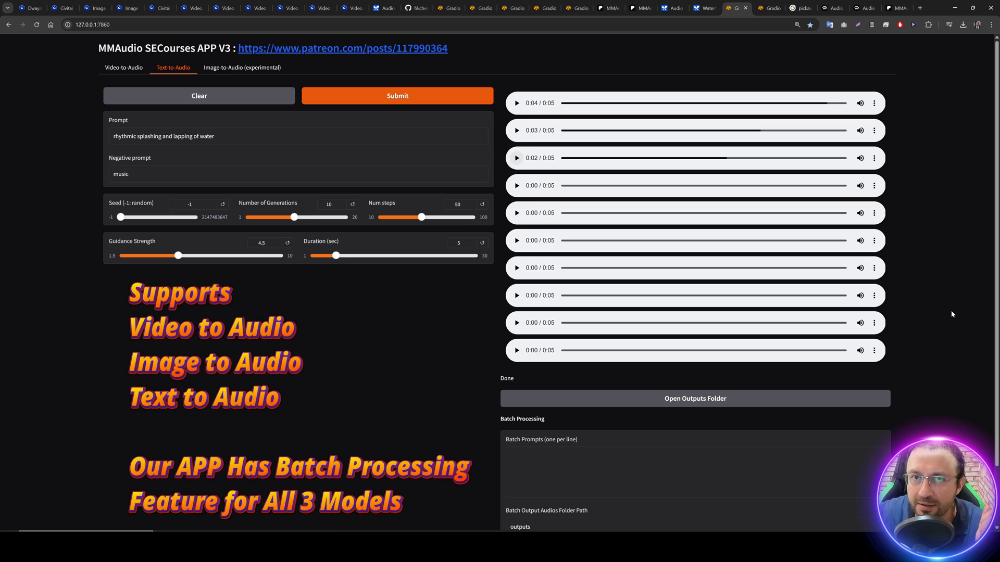
Step: Listen to the third water-splashing audio result, highlight its prompt, and play the second result of the other Text-to-Audio example
left_click(517, 158)
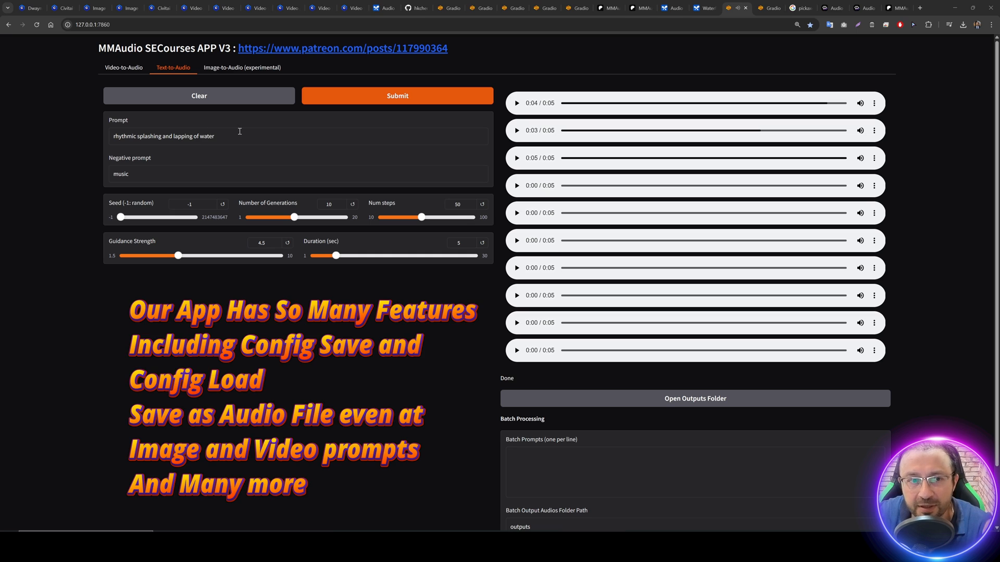
left_click_drag(238, 134, 92, 136)
left_click(92, 136)
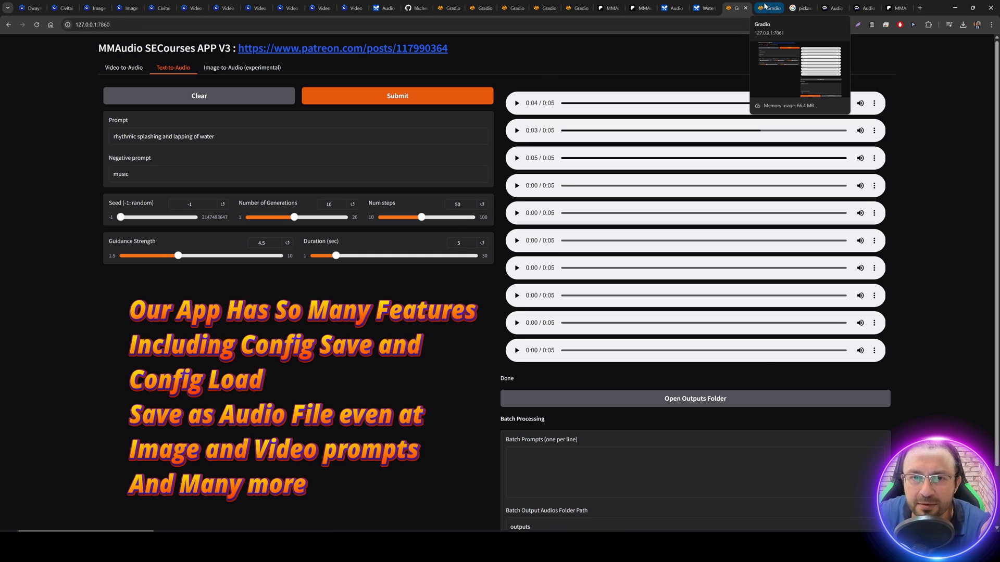
left_click(764, 5)
left_click(517, 130)
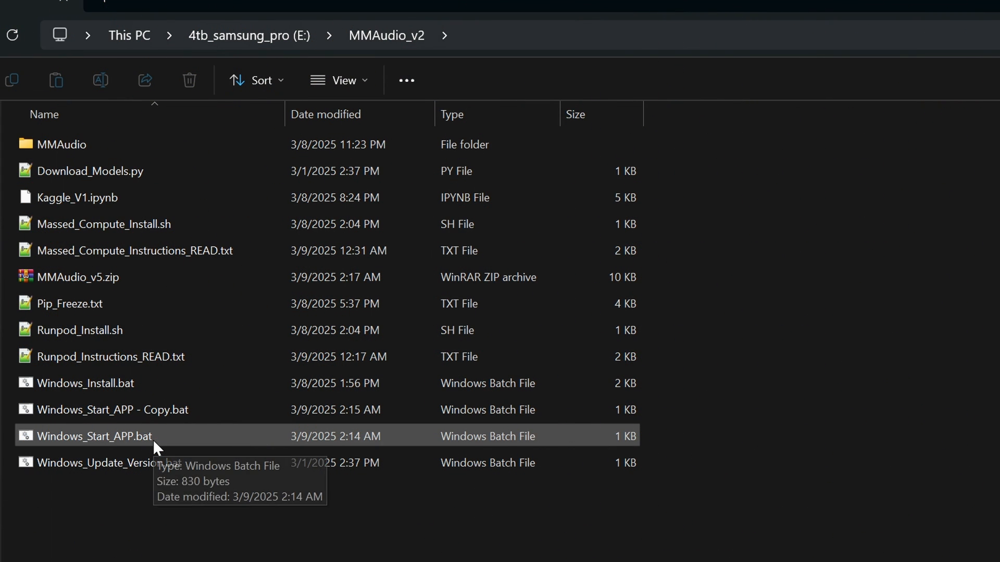
Step: Run Windows_Start_APP.bat from the MMAudio_v2 folder and choose GPU option 1, Above 8 GB GPUs - Full Speed
double_click(156, 446)
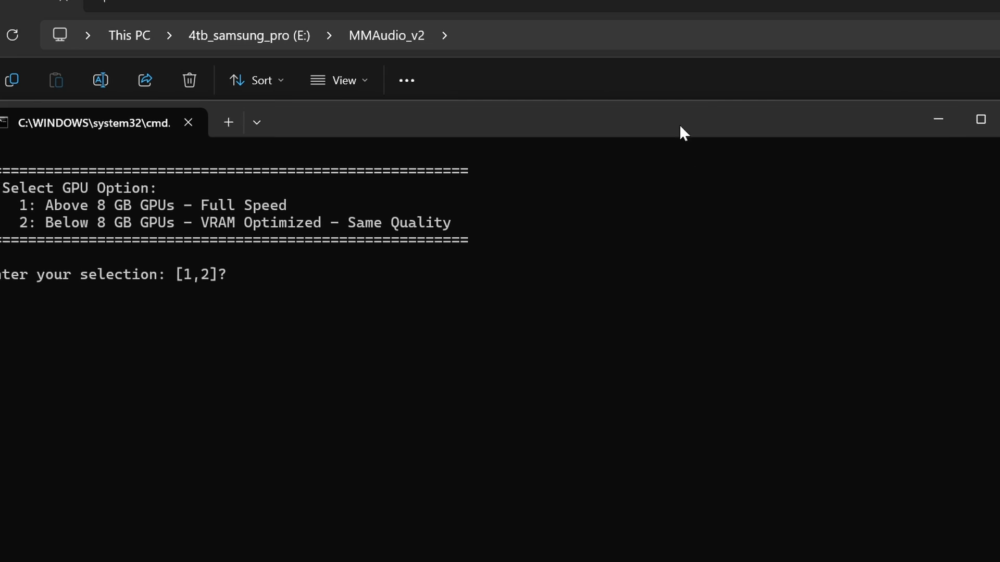
left_click_drag(680, 134, 999, 218)
type("1")
key("Return")
scroll(717, 373, "up", 5)
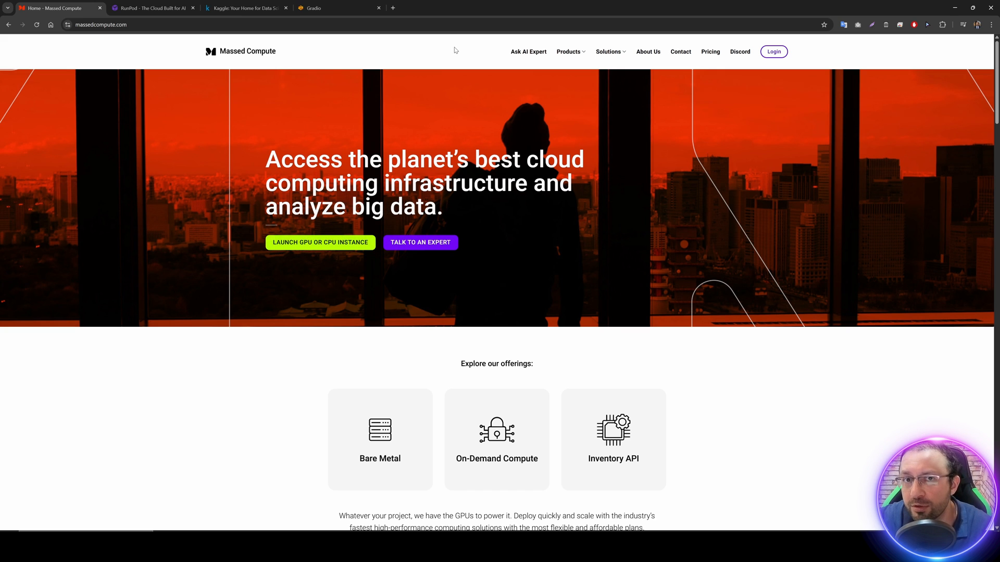
Step: View the RunPod and Kaggle home pages and return to the MMAudio SECourses APP V5 page
left_click(151, 8)
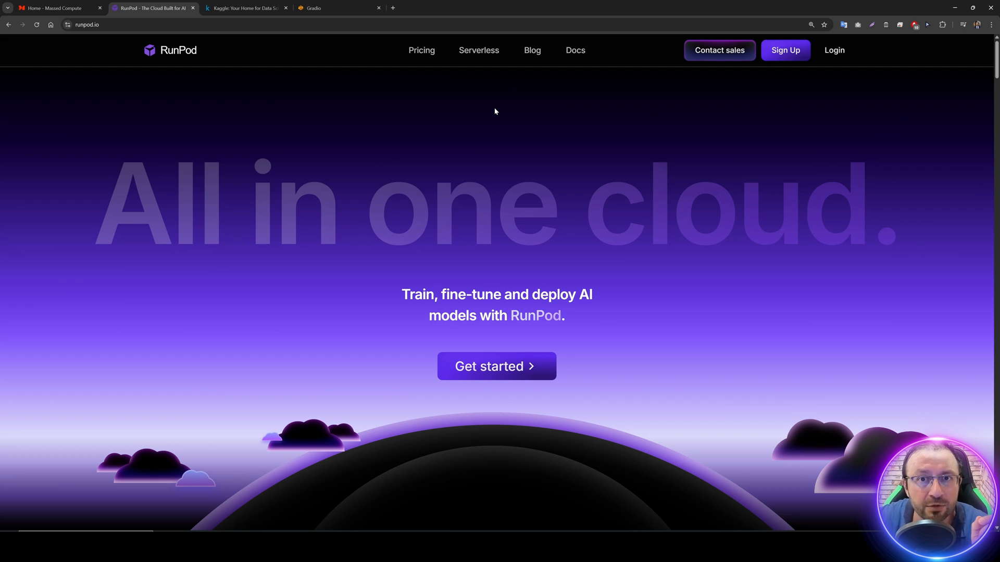
key("ctrl+Tab")
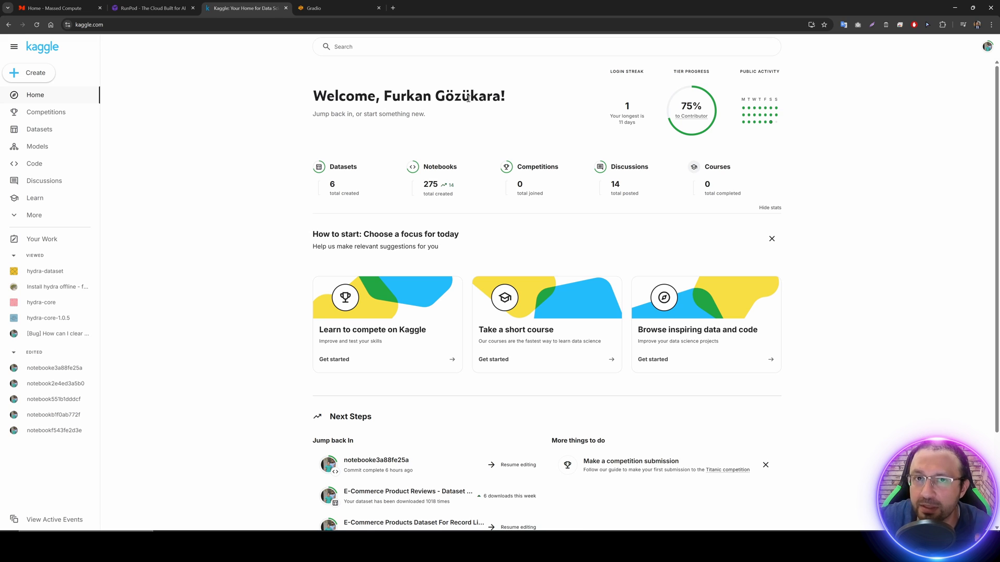
key("ctrl+Tab")
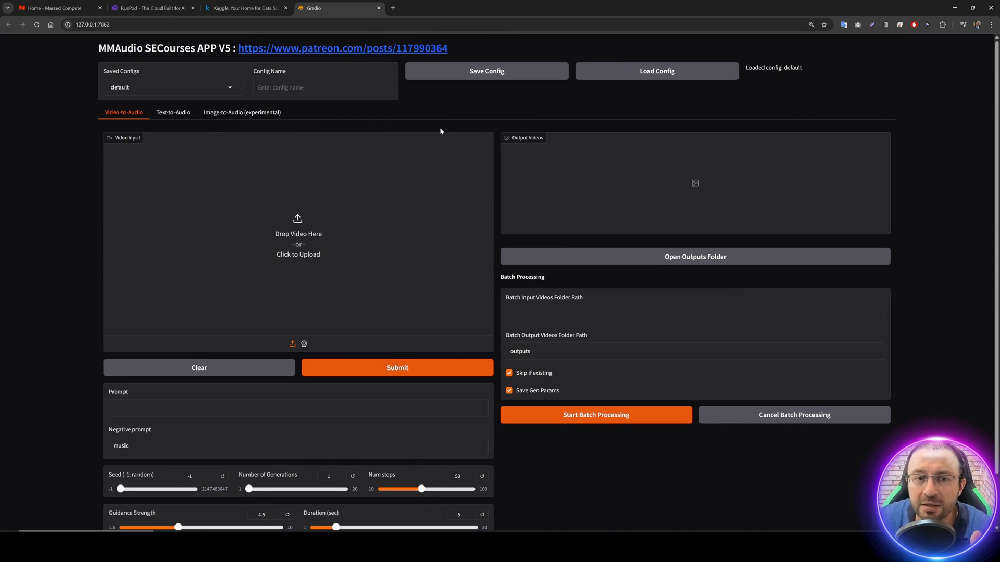
Step: Look over the V5 app's Video-to-Audio, Text-to-Audio and Image-to-Audio modes, ending on Video-to-Audio
scroll(494, 208, "down", 1)
scroll(200, 87, "up", 1)
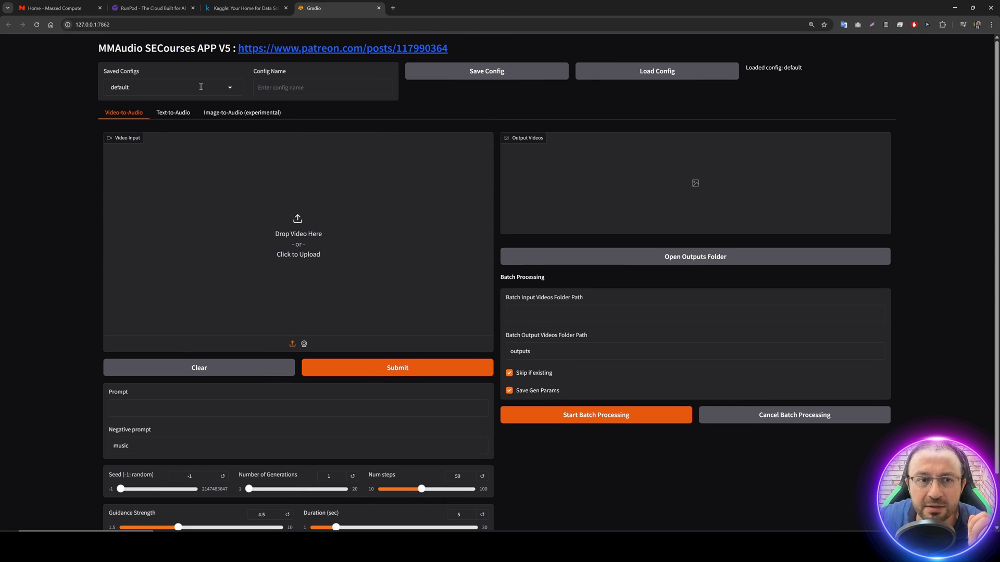
left_click(173, 113)
left_click(247, 117)
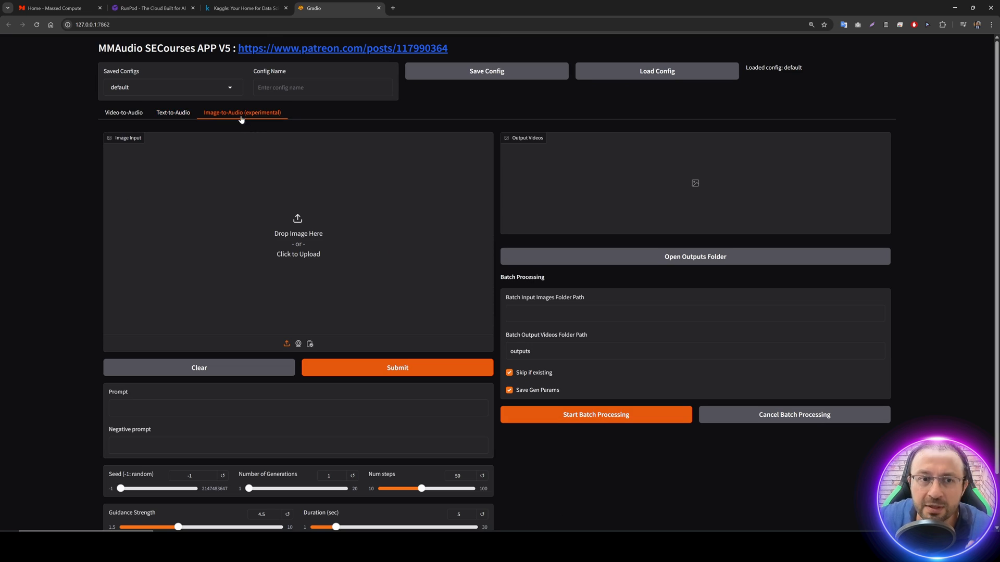
left_click(133, 113)
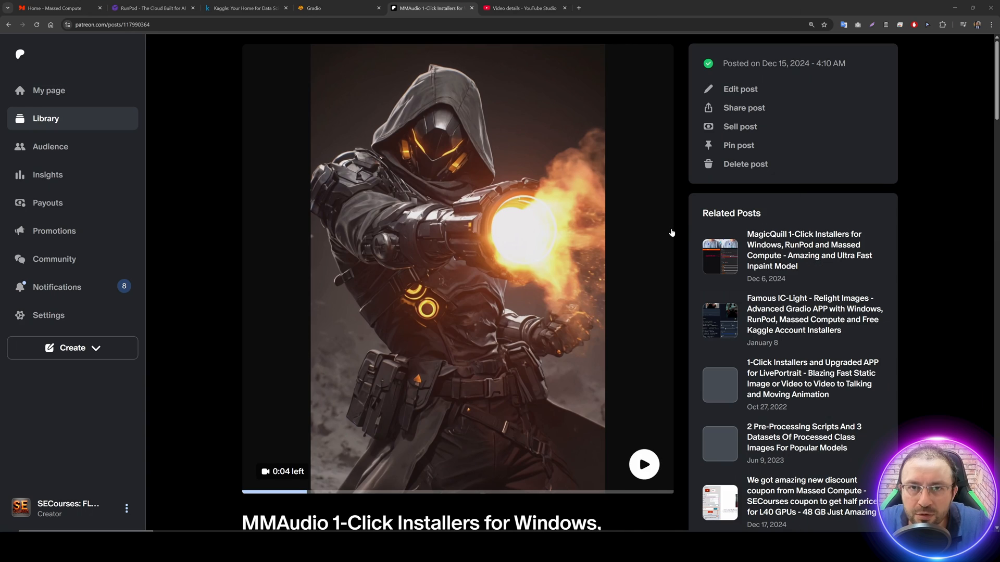
Step: Read the MMAudio Patreon post's installer link, prompt generation tips, Windows requirements and Windows installation instructions
scroll(668, 240, "down", 3)
scroll(667, 248, "down", 6)
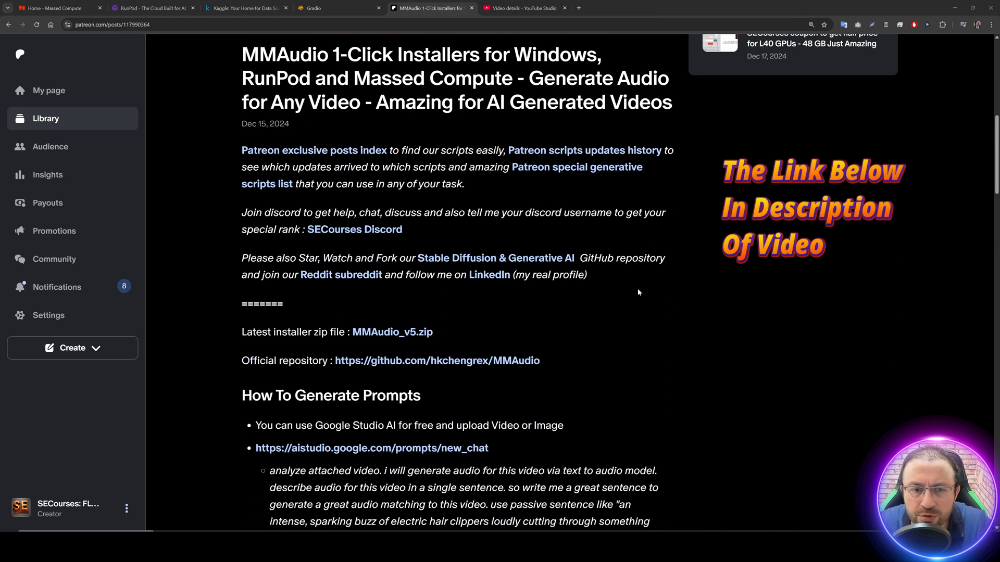
scroll(604, 325, "down", 3)
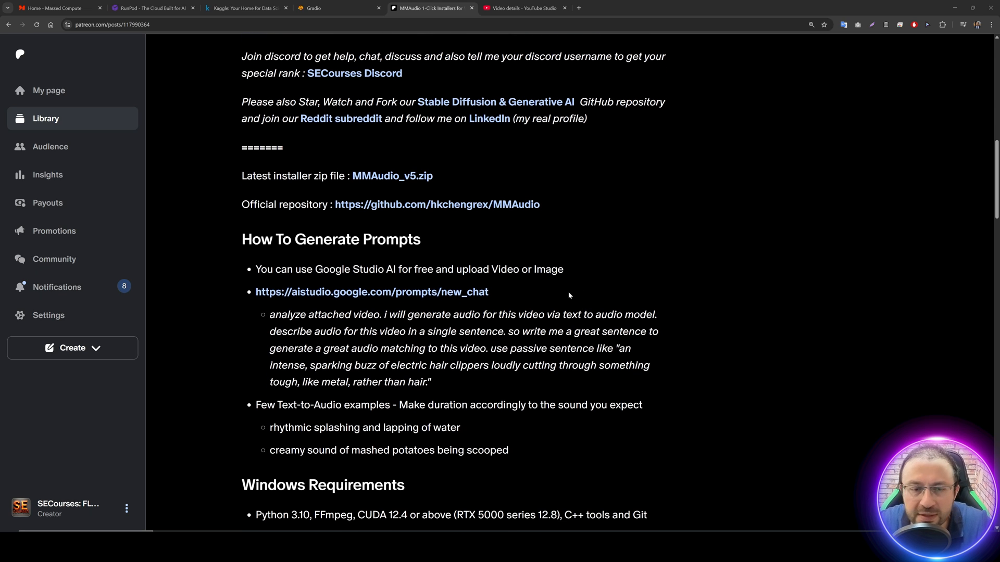
scroll(484, 219, "down", 1)
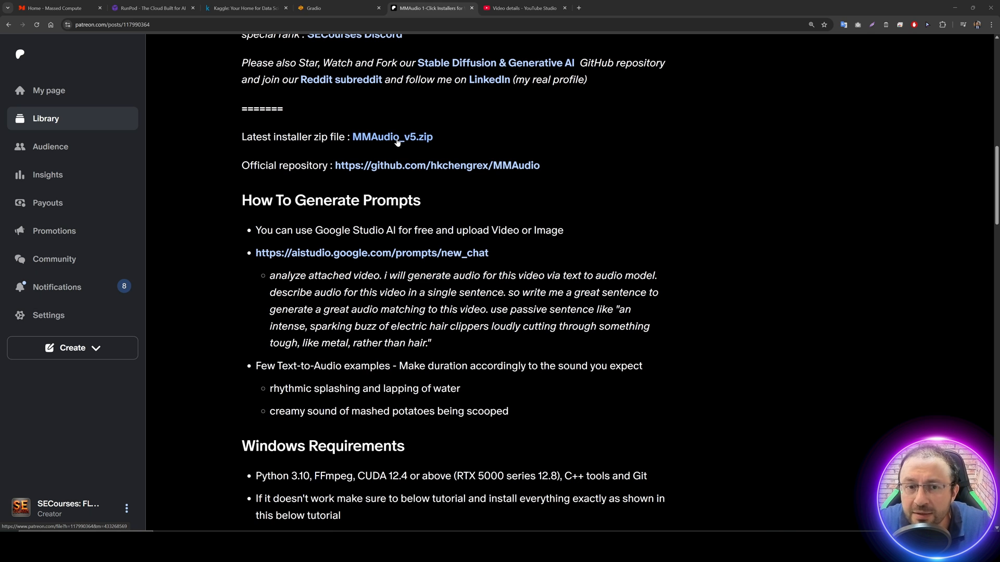
scroll(416, 224, "down", 5)
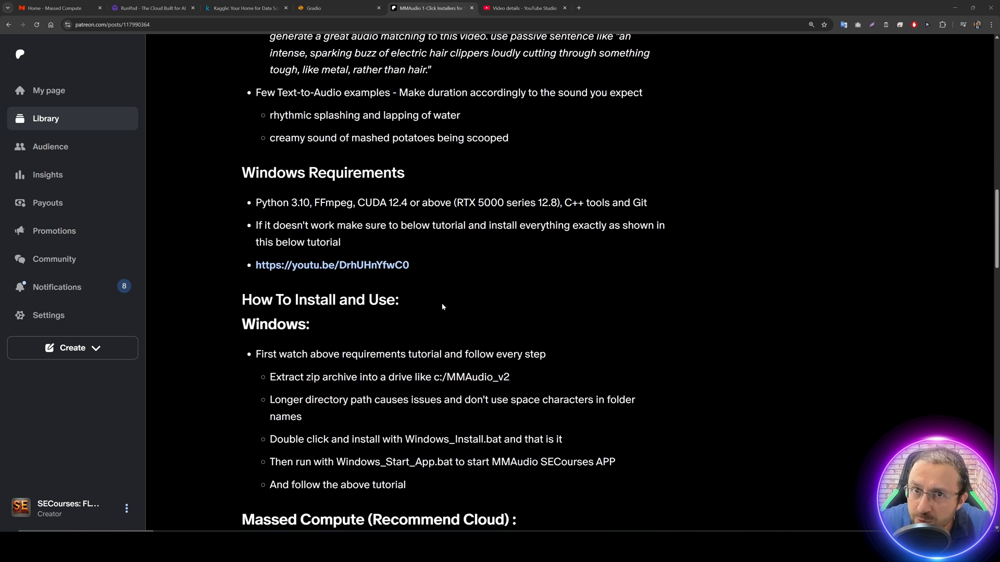
Step: Download the latest installer archive MMAudio_v5.zip from the Patreon post
scroll(442, 307, "up", 6)
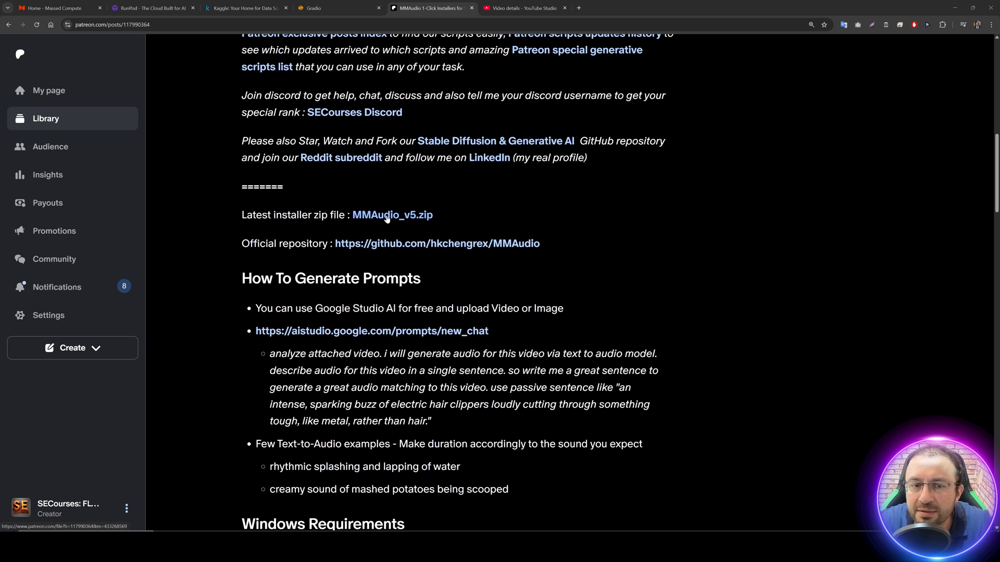
left_click(385, 219)
Step: Read the post's Windows Requirements section, including the linked requirements tutorial
scroll(490, 317, "down", 6)
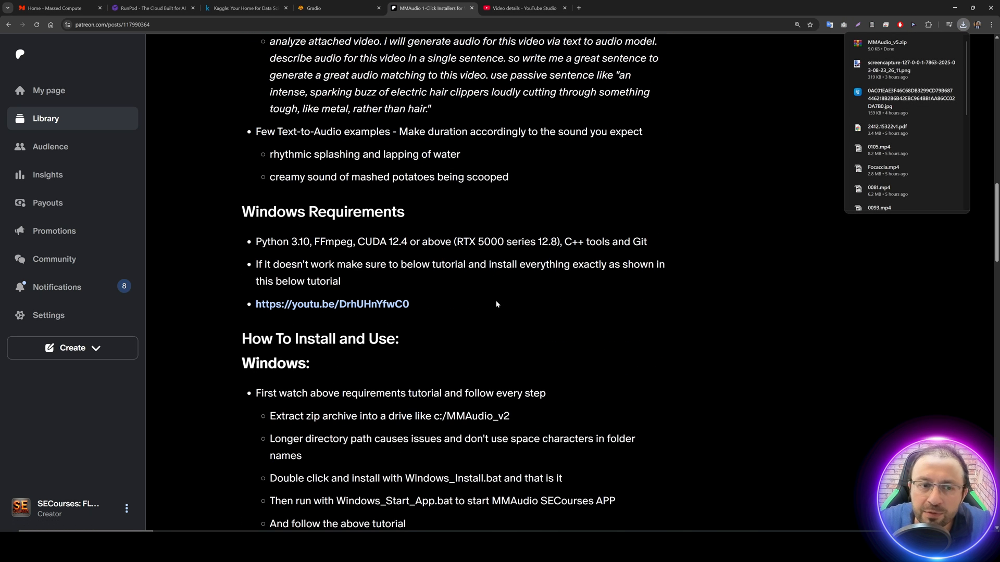
scroll(496, 303, "down", 2)
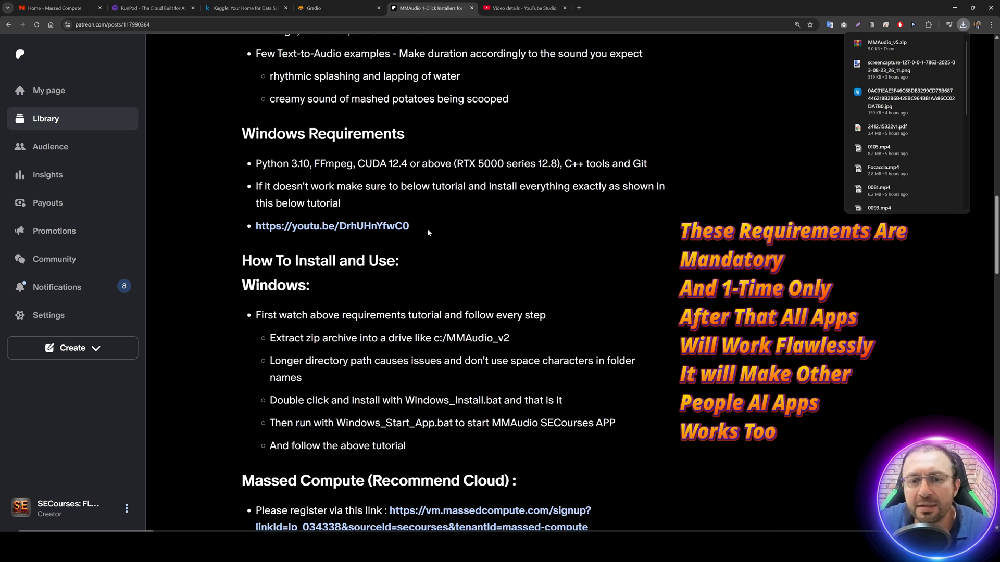
left_click_drag(427, 232, 244, 134)
left_click(538, 215)
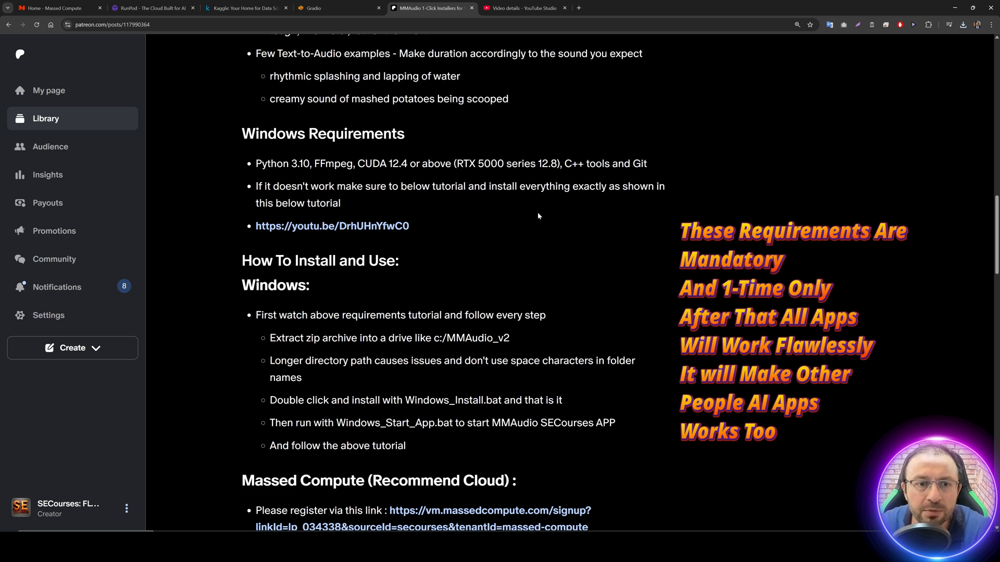
left_click_drag(420, 228, 244, 137)
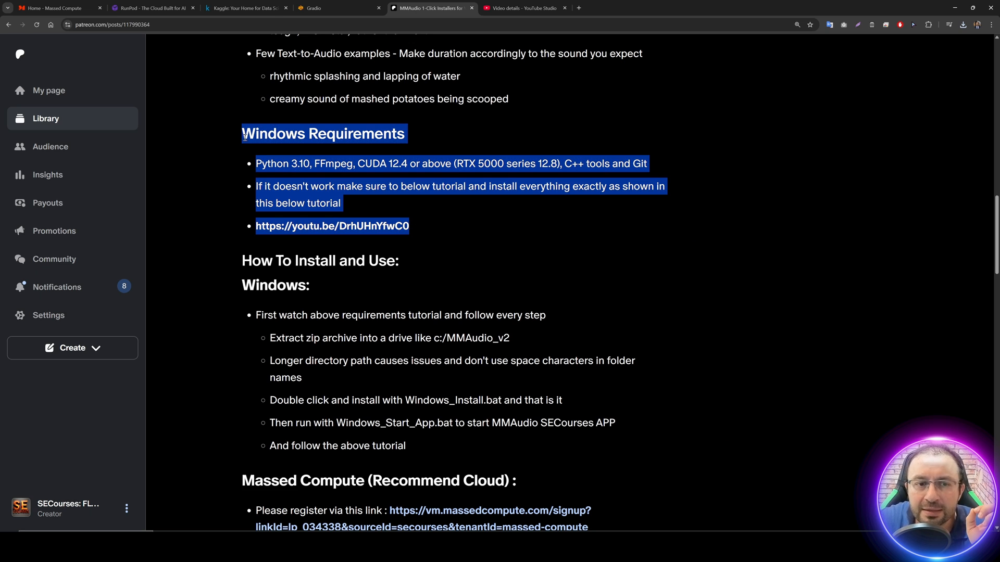
left_click(512, 214)
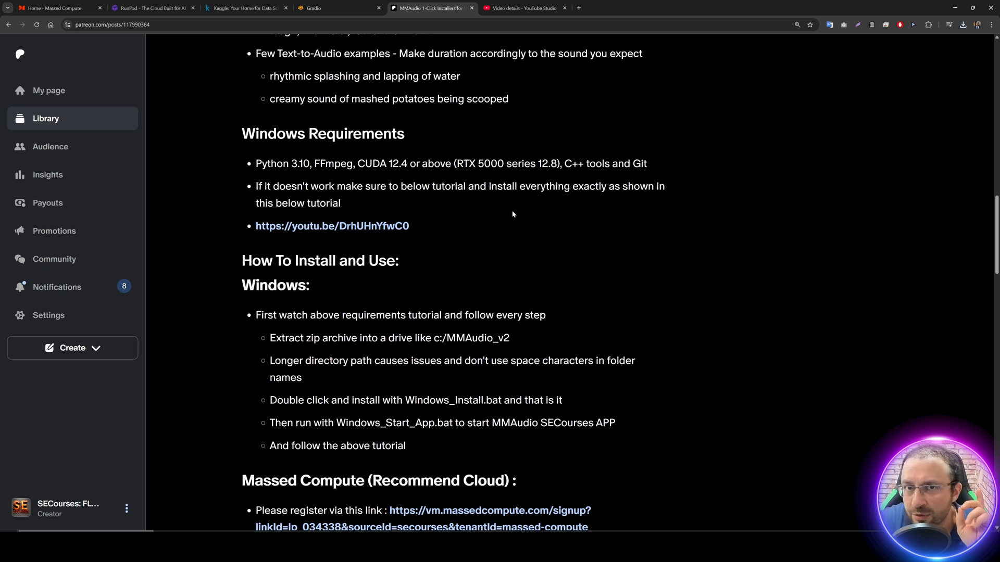
Step: Find the downloaded MMAudio_v5.zip in its folder and copy it to the root of the 4tb_samsung_pro (E:) drive
left_click(963, 25)
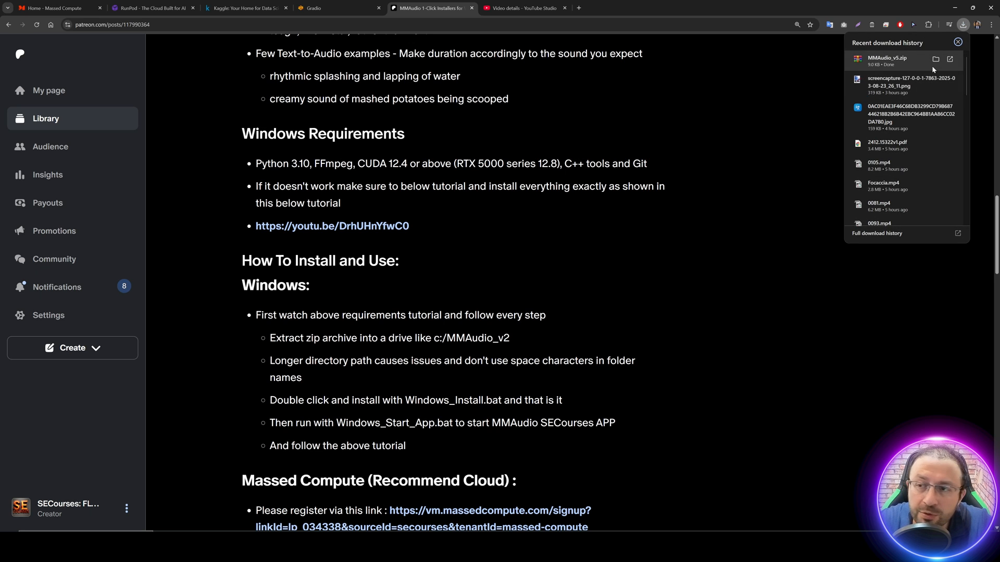
left_click(936, 61)
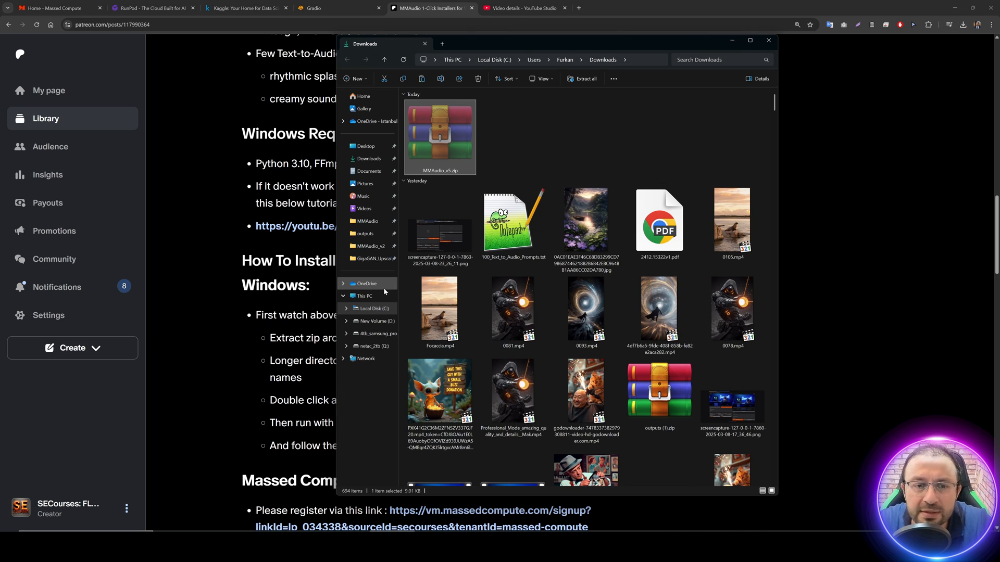
left_click(380, 333)
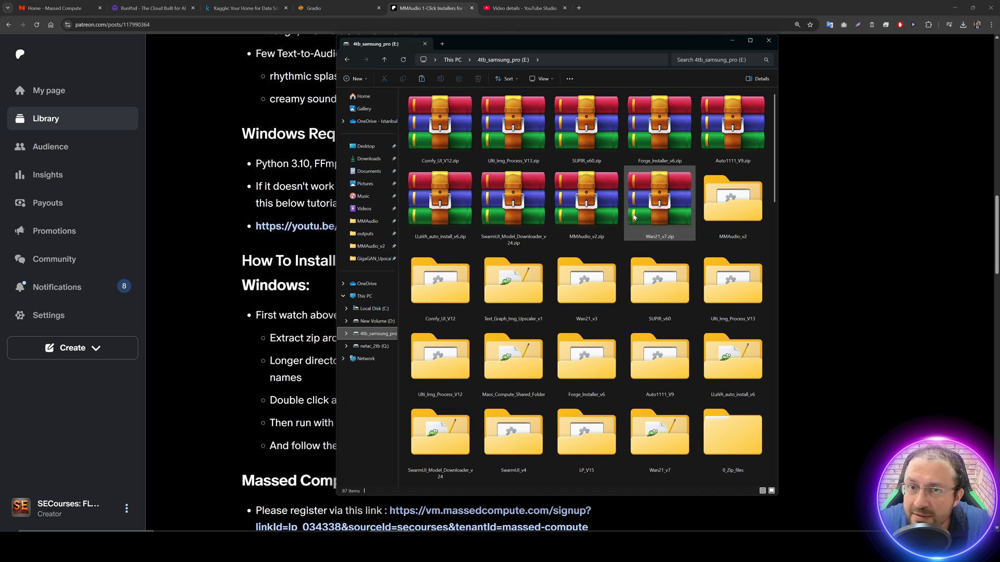
left_click(750, 40)
key("ctrl+v")
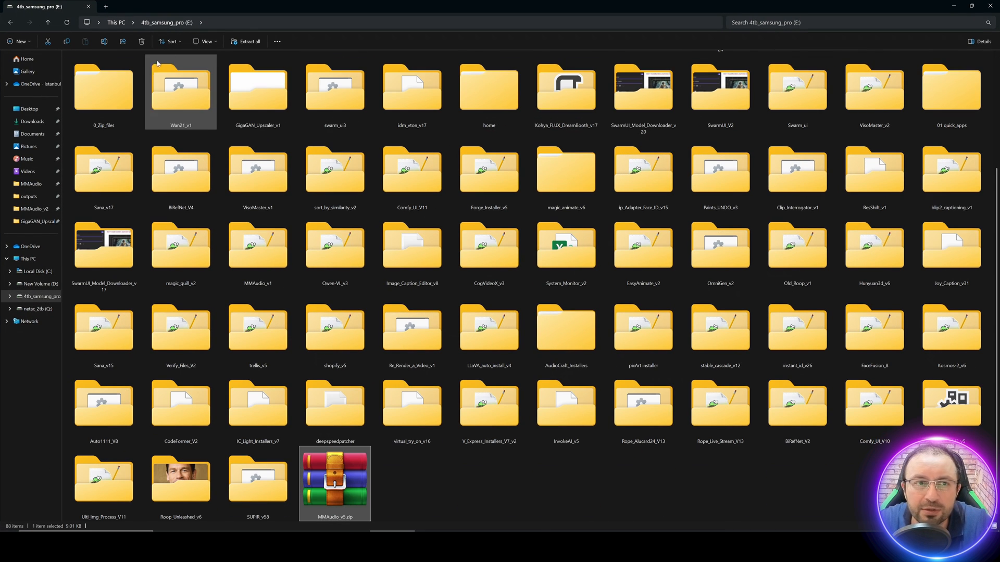
Step: Extract MMAudio_v5.zip on the E: drive and open the MMAudio_v5 folder
right_click(335, 496)
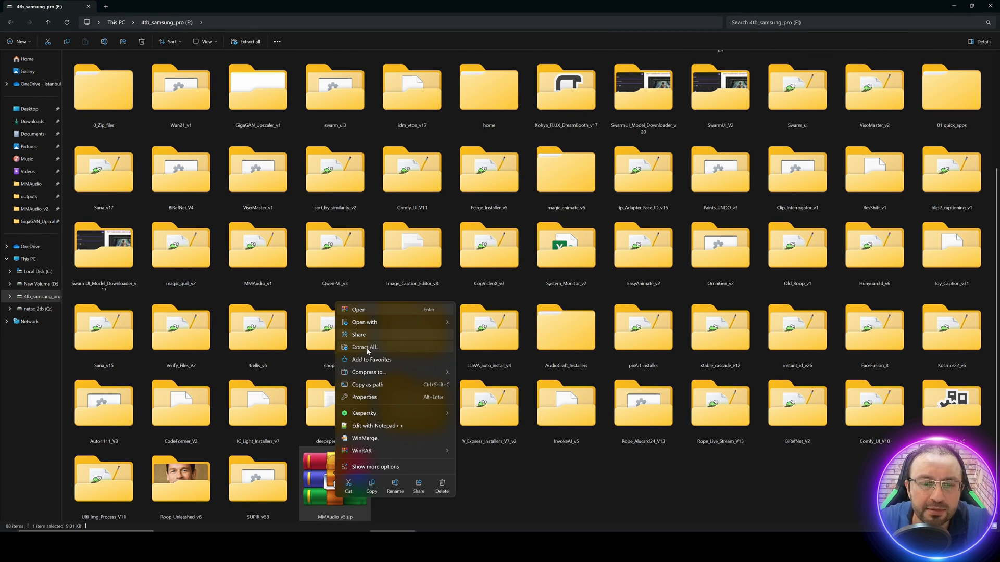
left_click(364, 347)
double_click(514, 8)
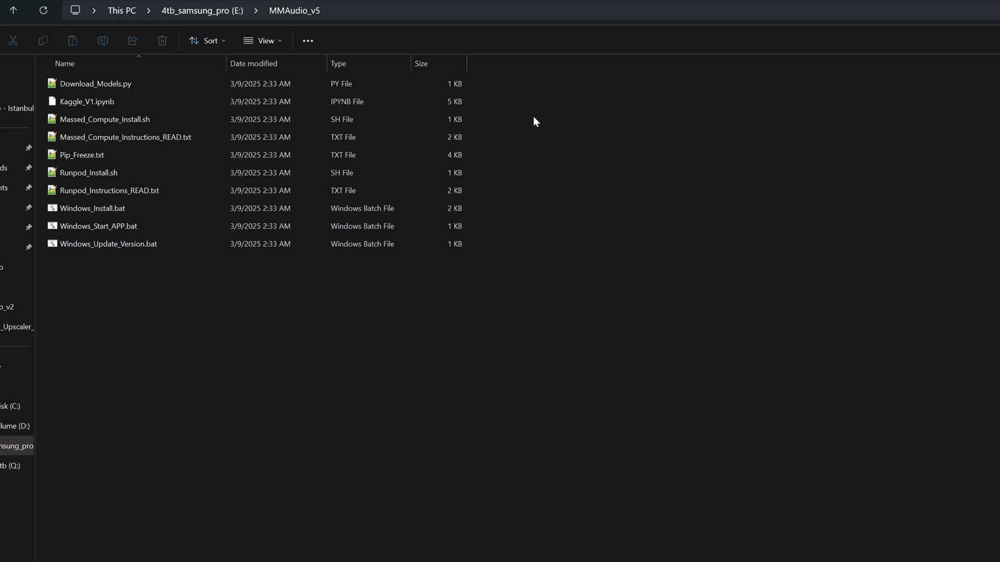
Step: Run Windows_Install.bat from the MMAudio_v5 folder and allow it past the Windows protection warning
left_click(86, 210)
double_click(92, 208)
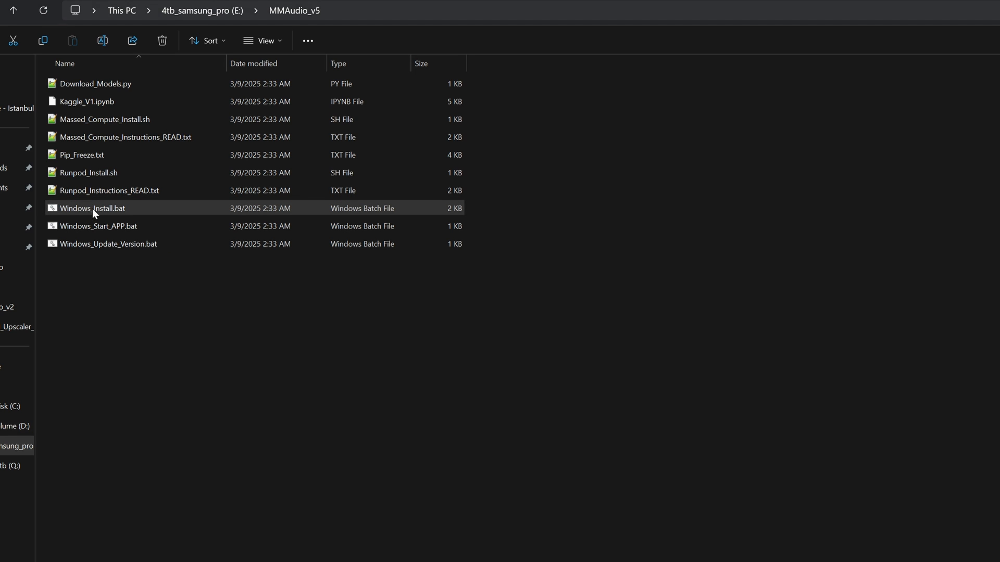
left_click(598, 313)
left_click(771, 516)
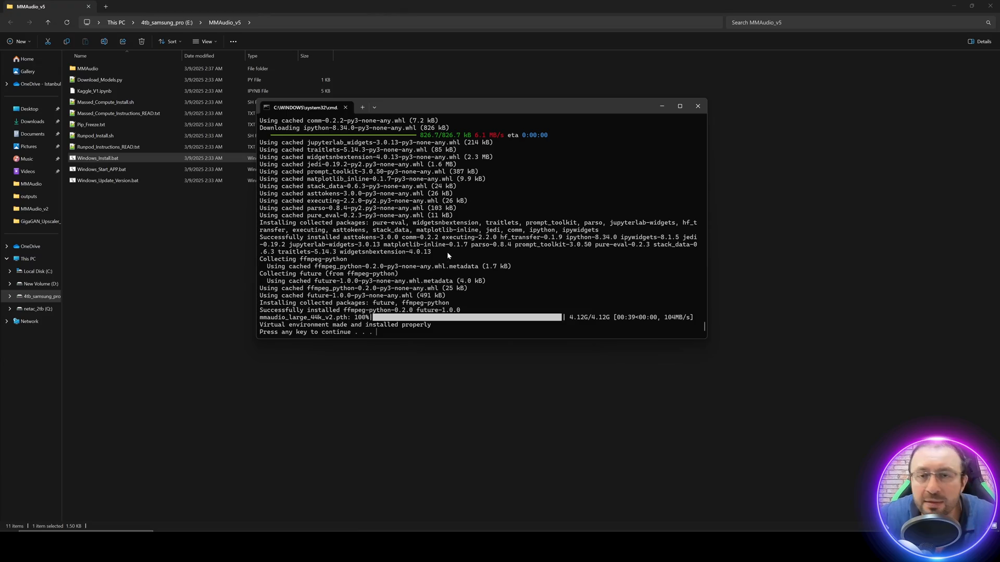
Step: Check the installation log from its first to its last line and close the finished installer
scroll(484, 276, "up", 15)
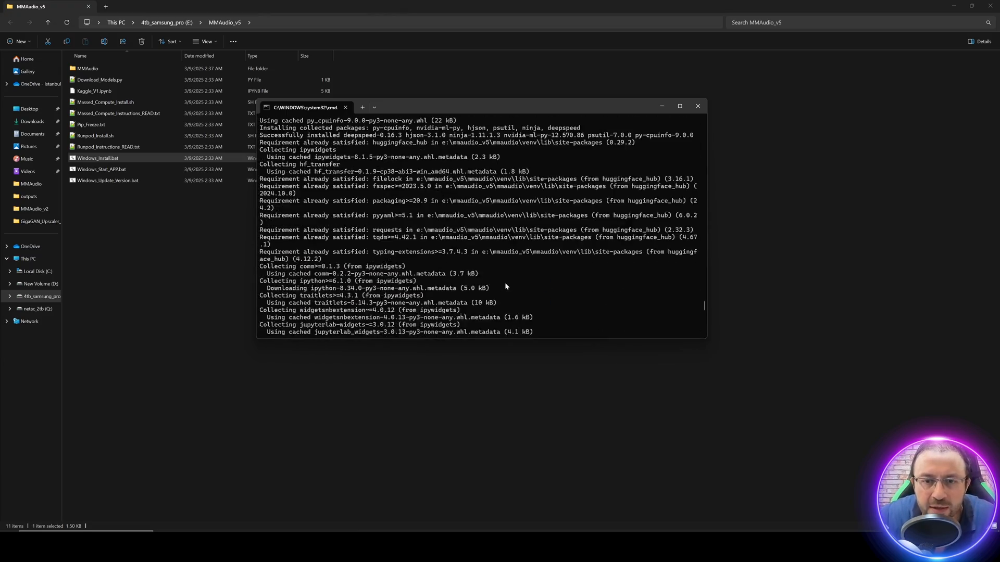
left_click_drag(705, 302, 705, 326)
left_click_drag(454, 323, 269, 53)
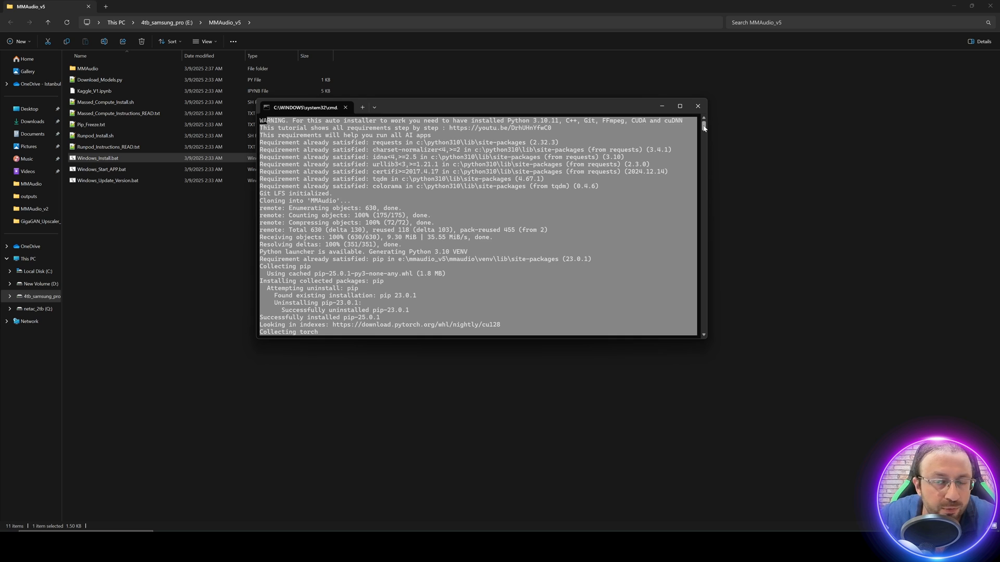
left_click_drag(704, 129, 705, 334)
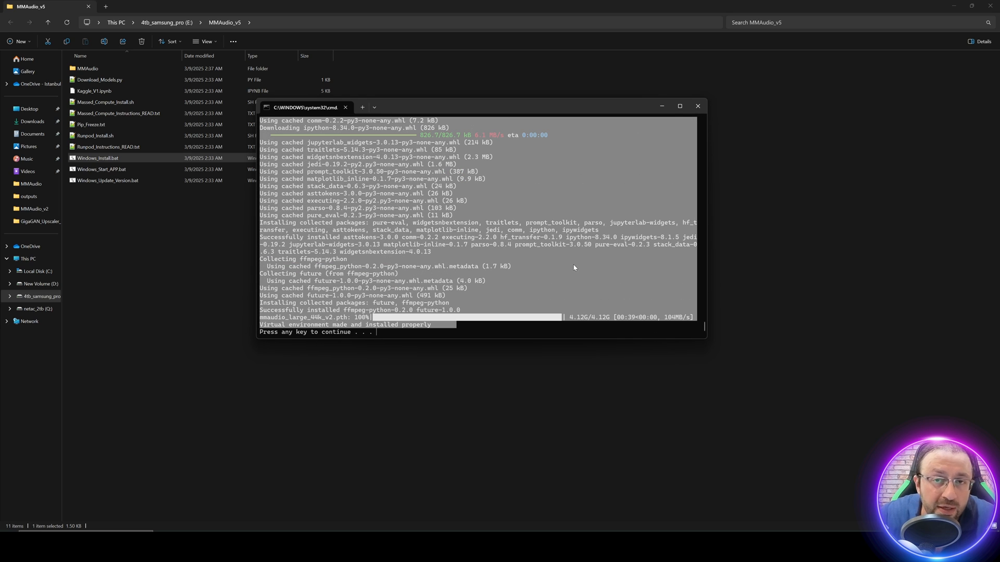
left_click(469, 274)
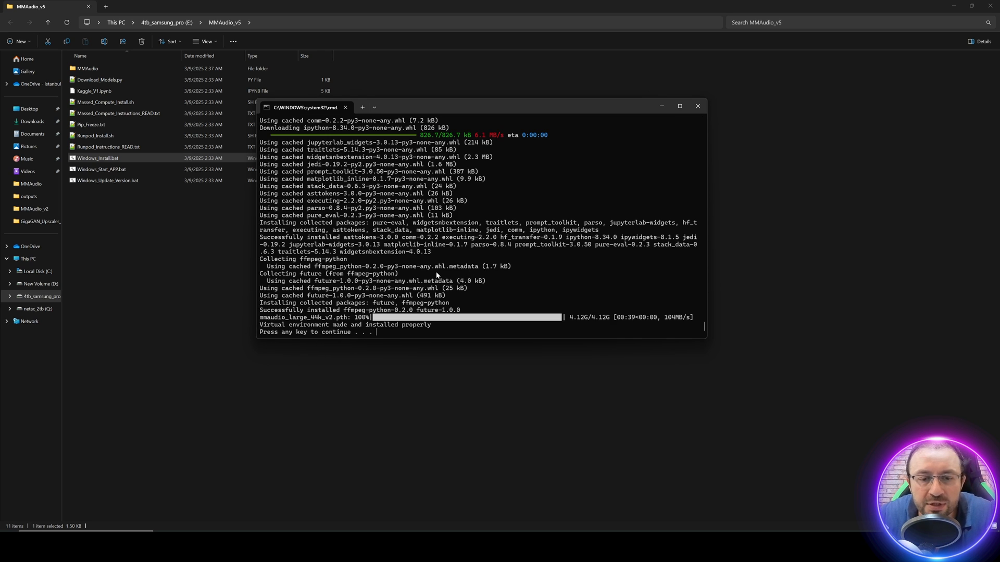
key("Return")
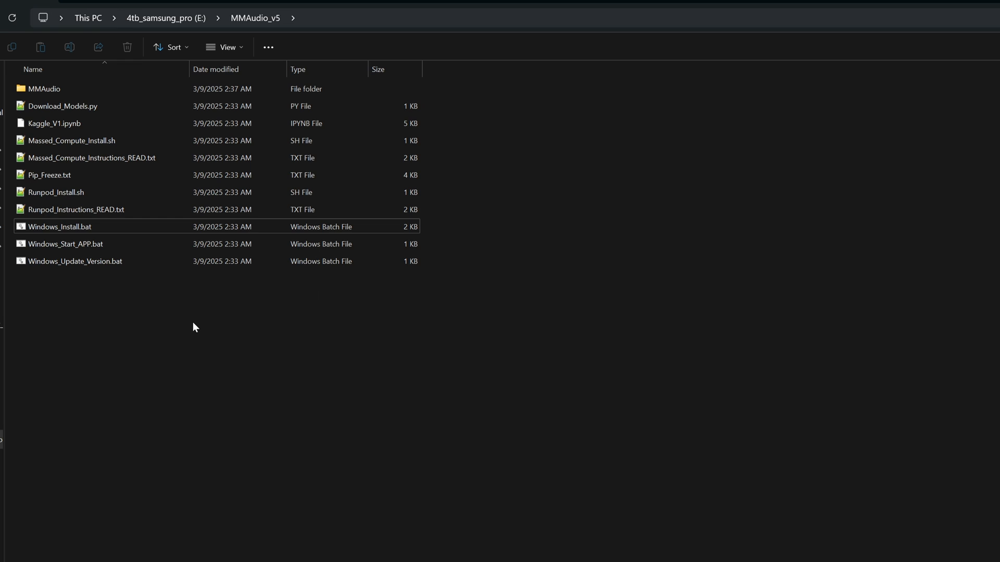
Step: Run Windows_Start_APP.bat past the Windows protection warning and choose GPU option 1, Above 8 GB GPUs - Full Speed
double_click(58, 244)
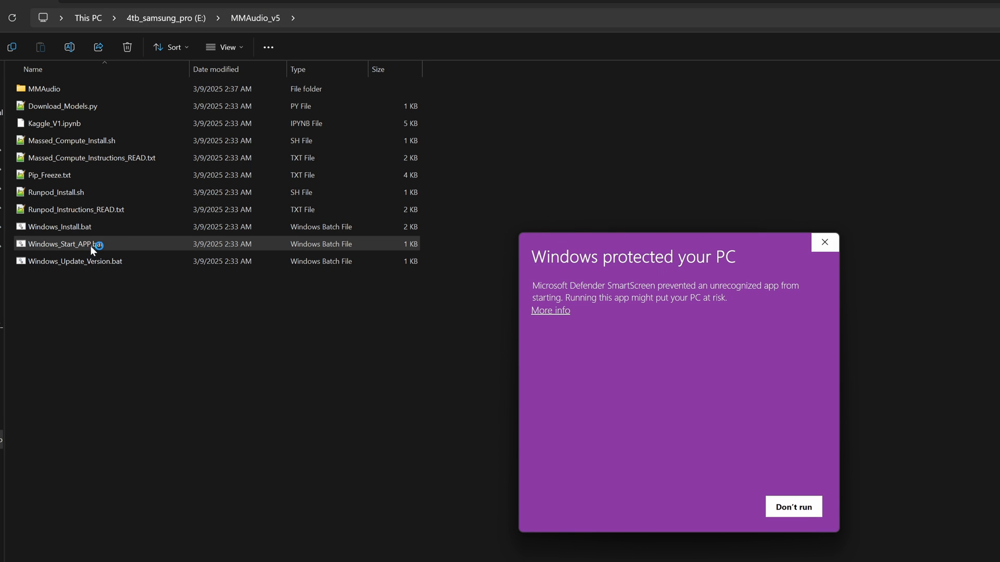
left_click(541, 312)
left_click(714, 504)
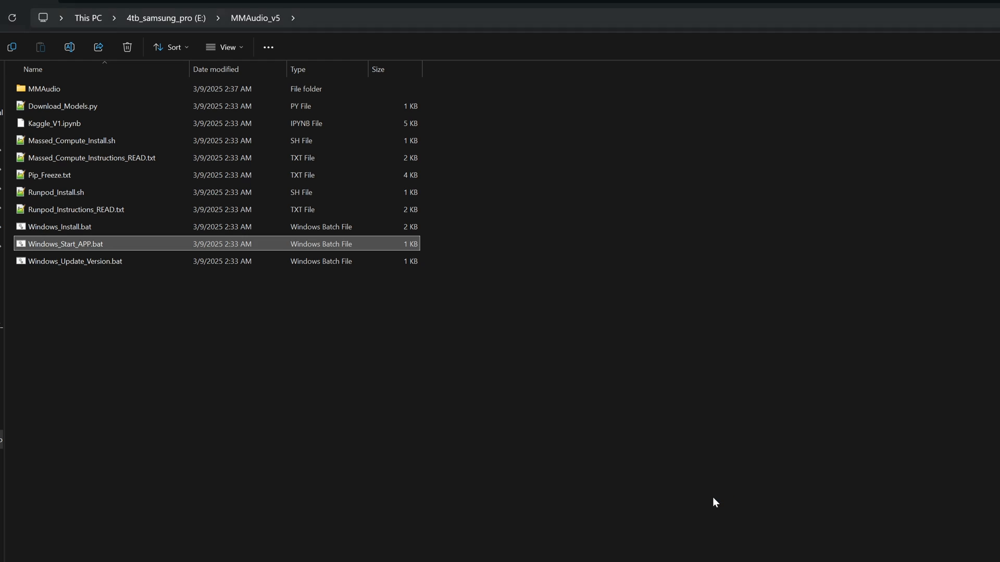
left_click_drag(409, 153, 651, 180)
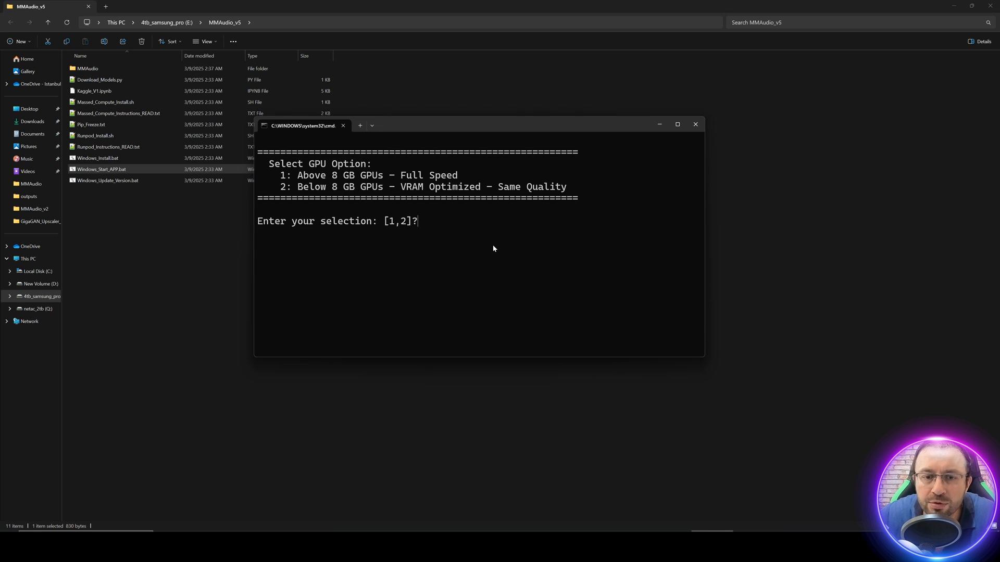
type("1")
key("Return")
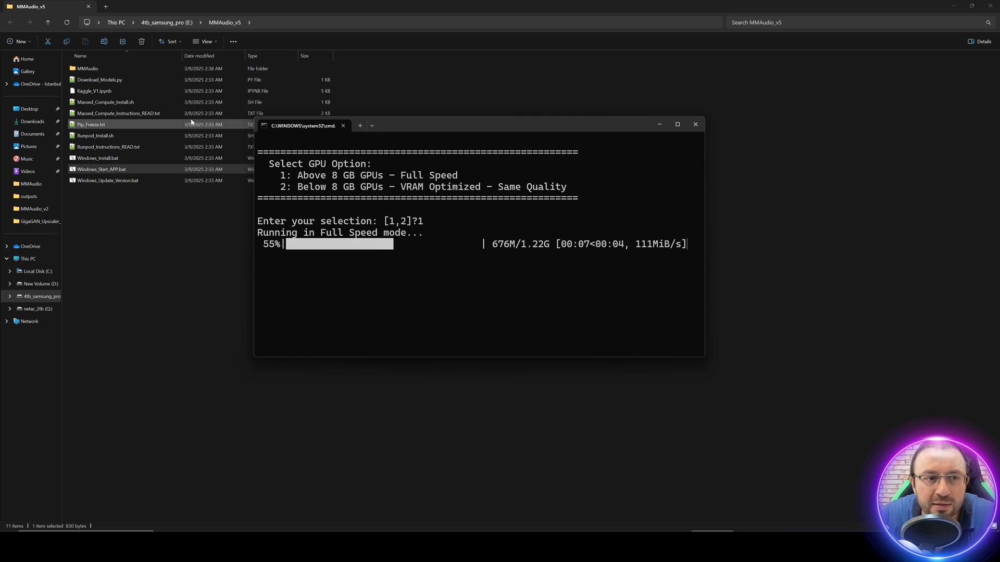
Step: Look inside the installed MMAudio folder and return to the MMAudio_v5 folder
left_click(96, 70)
double_click(96, 70)
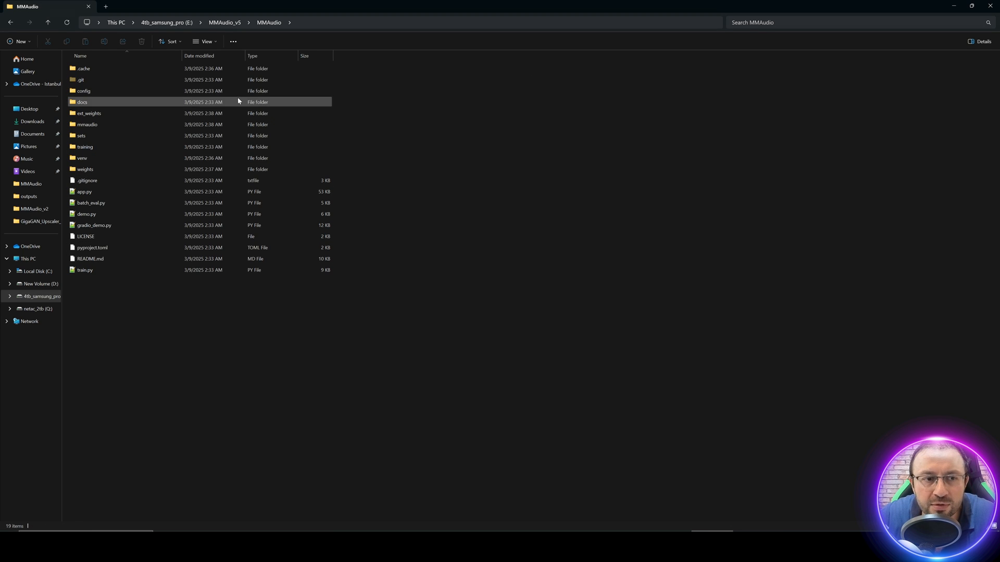
left_click(224, 23)
left_click(599, 317)
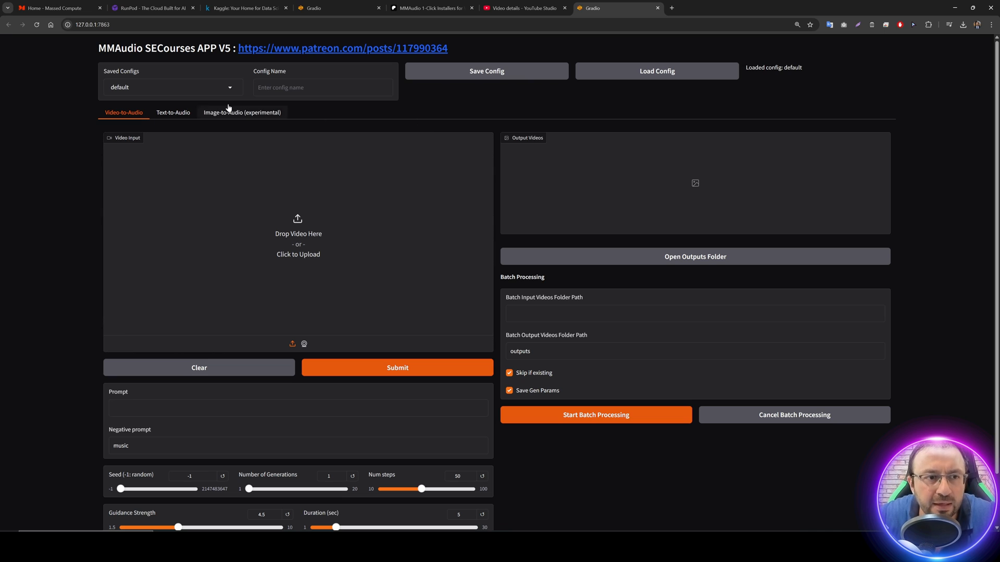
Step: Look over the app's saved configs list and the Video-to-Audio settings
left_click(141, 89)
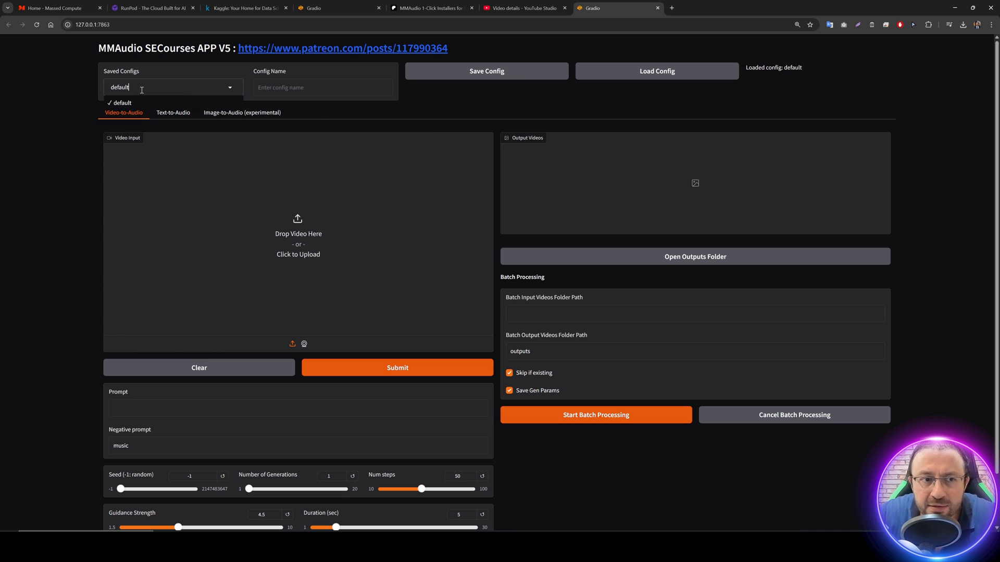
left_click(62, 149)
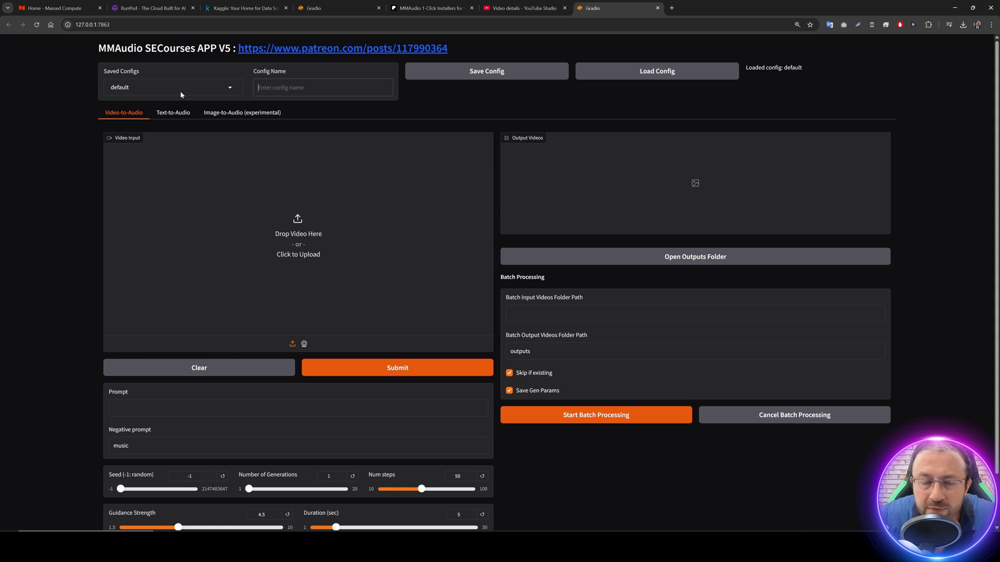
scroll(73, 129, "down", 1)
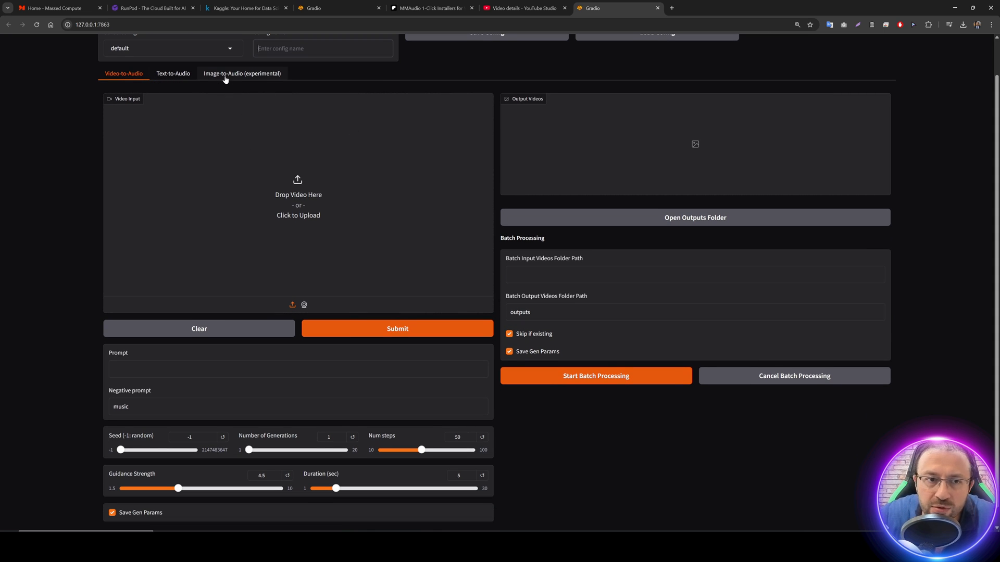
Step: Load Professional_Mode_amazing_quality_and_details__Mak.mp4 from Downloads as the Video-to-Audio input and play a preview of it
left_click(293, 178)
left_click(59, 118)
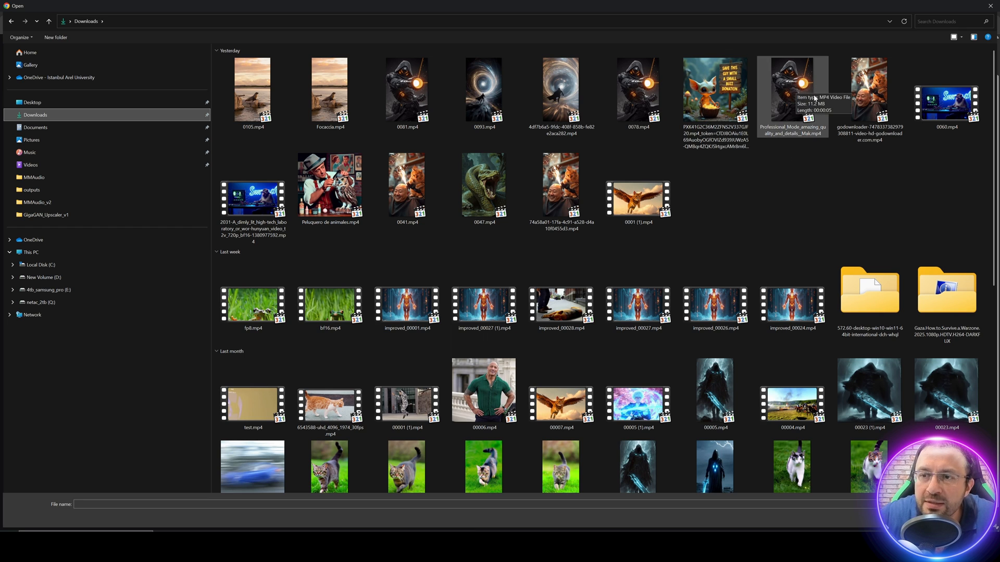
double_click(792, 89)
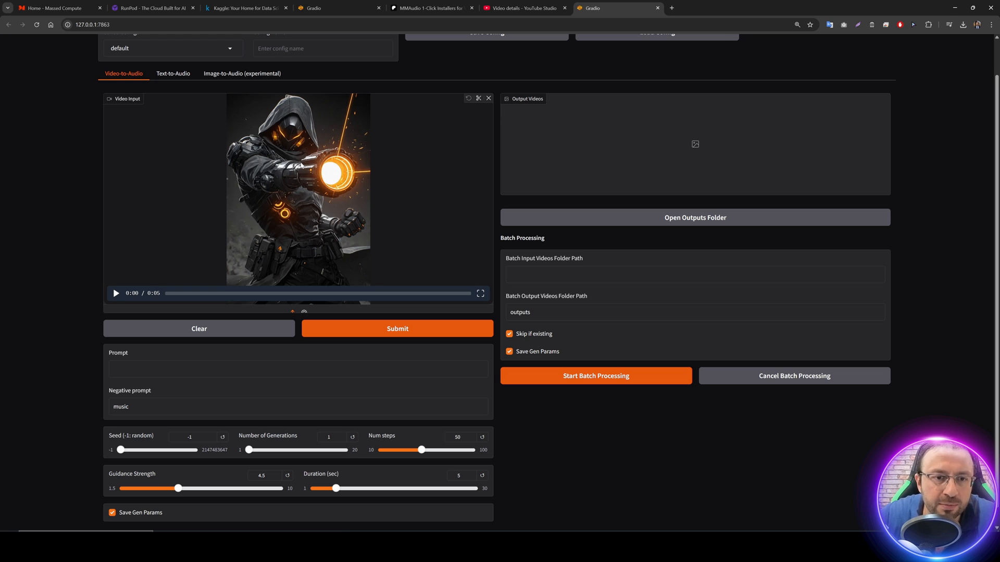
left_click(116, 293)
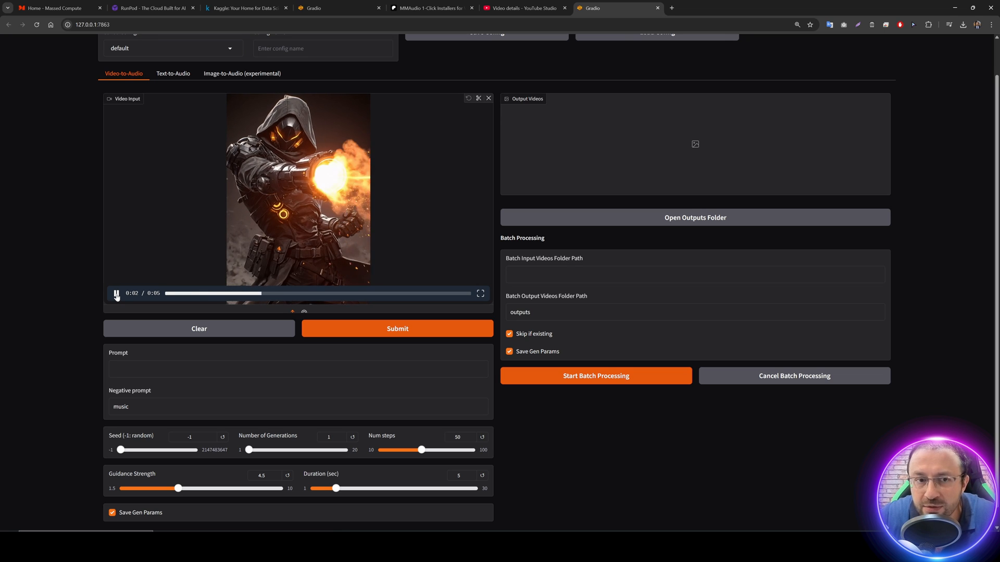
scroll(200, 327, "down", 1)
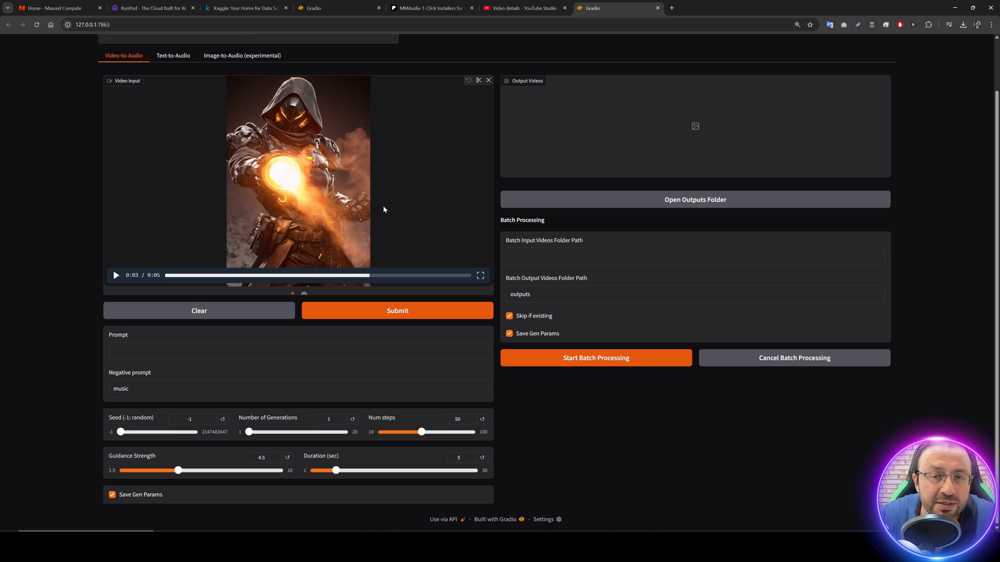
Step: Generate audio for the loaded video with the default settings and follow the progress in the command window
left_click(371, 311)
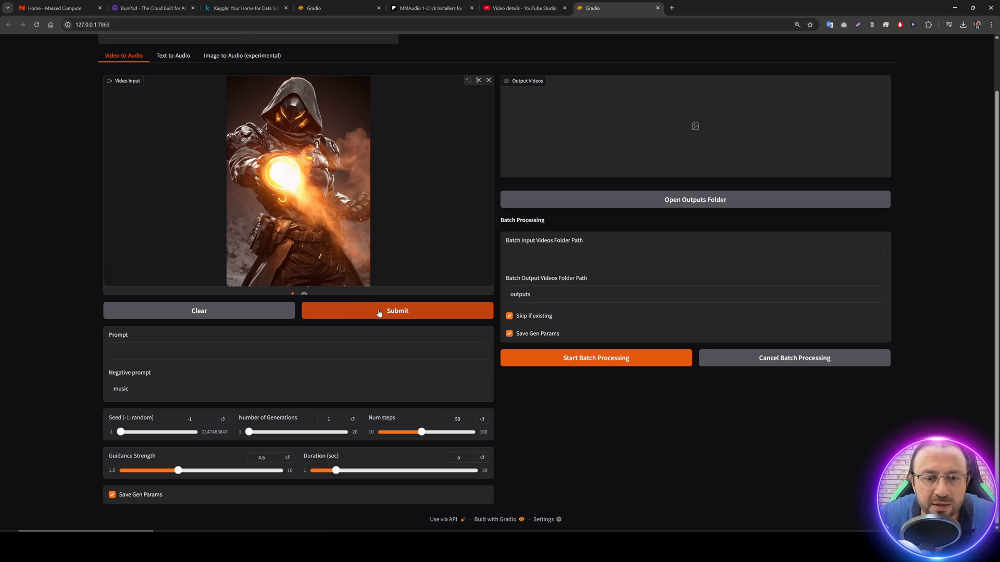
key("alt+Tab")
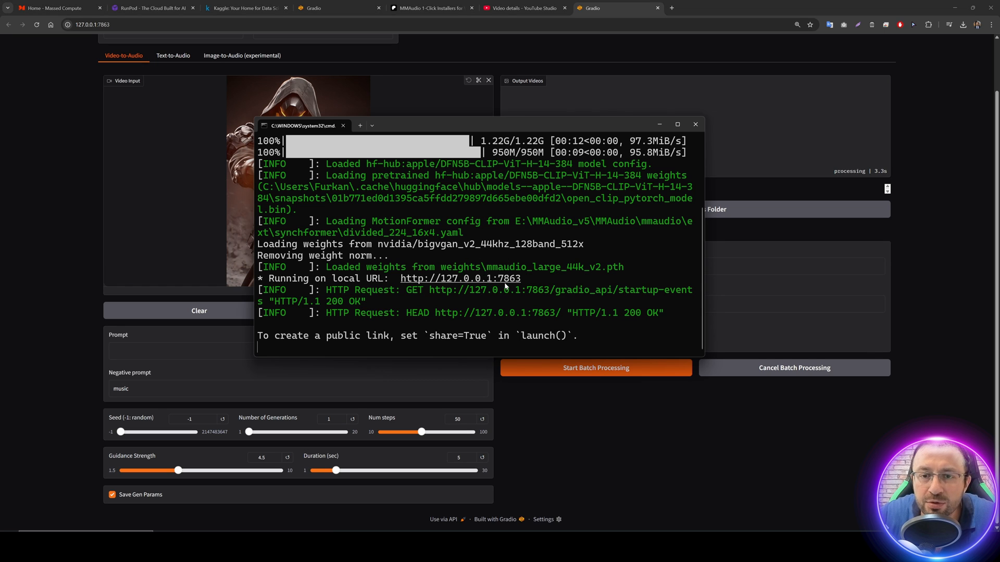
scroll(504, 285, "down", 2)
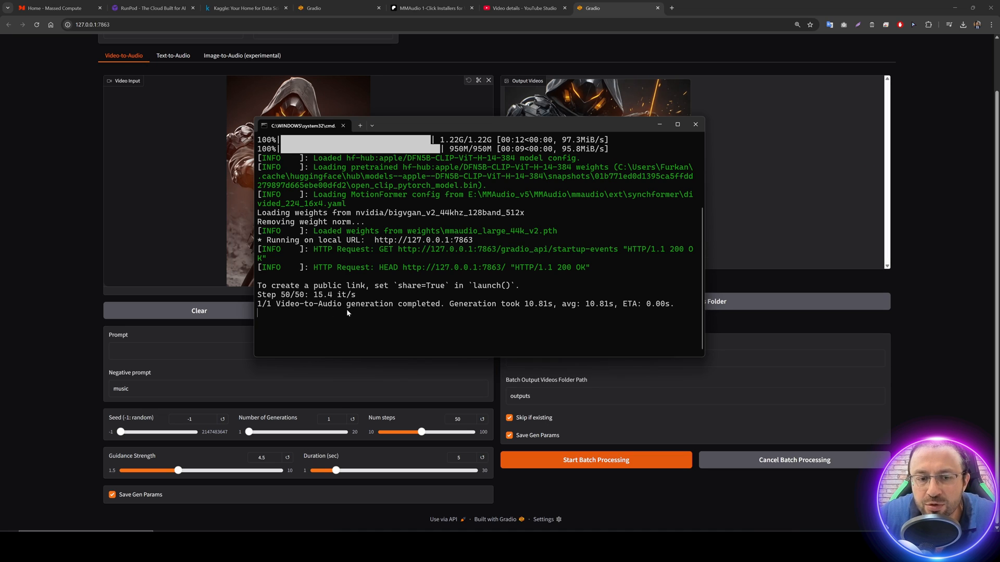
Step: Uncover the output videos by moving the command window aside, and play the generated video with its audio
left_click_drag(548, 128, 380, 136)
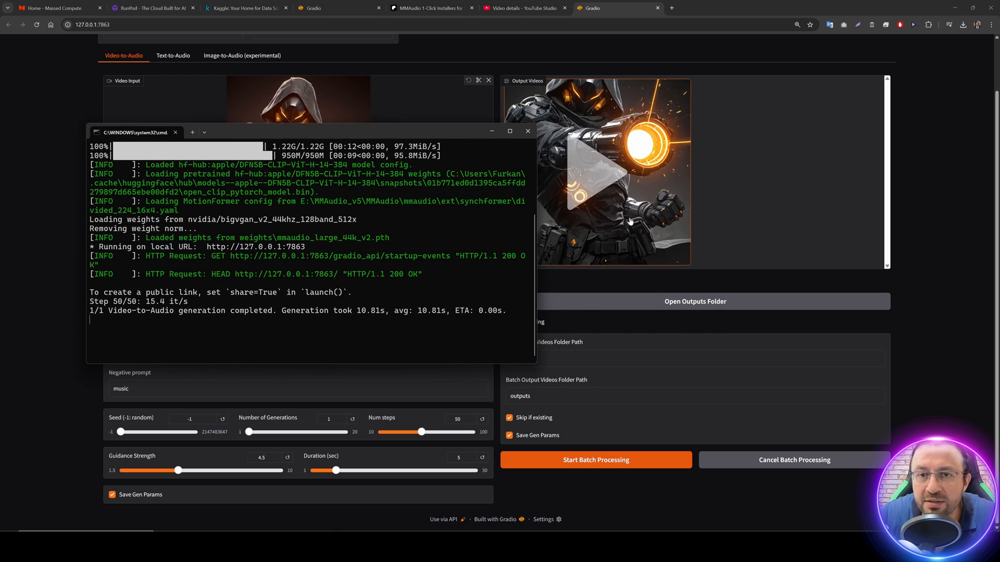
left_click(664, 212)
left_click(594, 178)
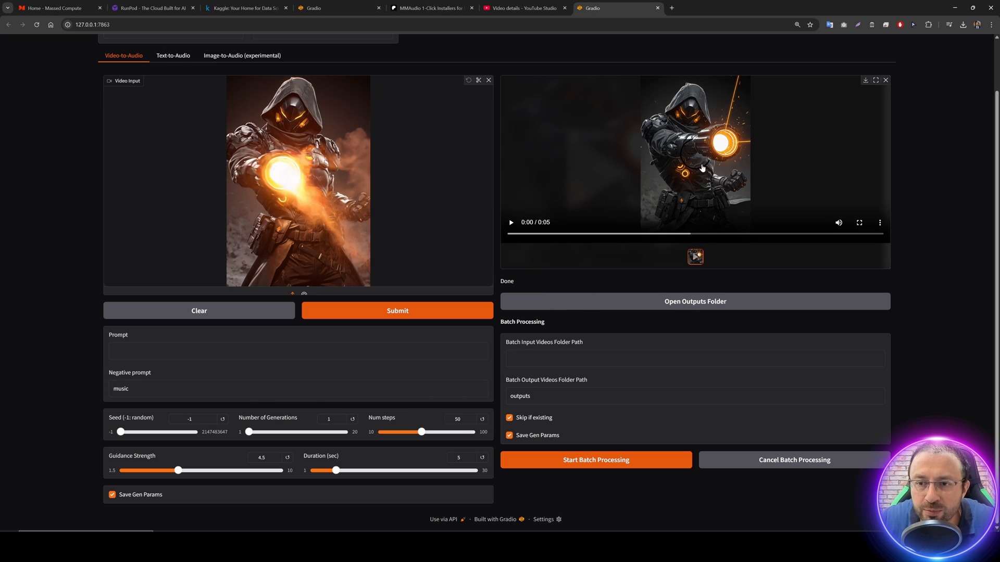
left_click(618, 175)
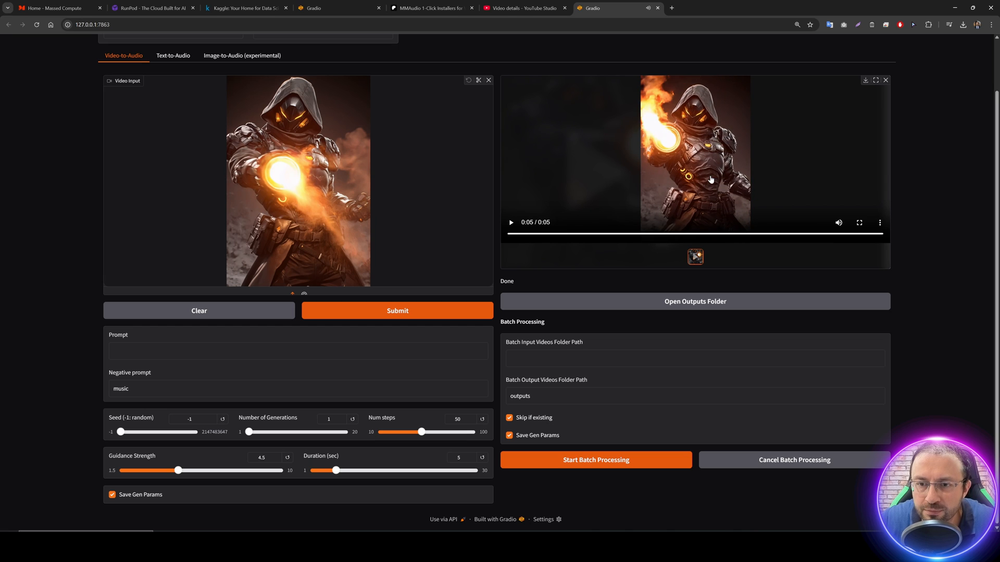
left_click(673, 144)
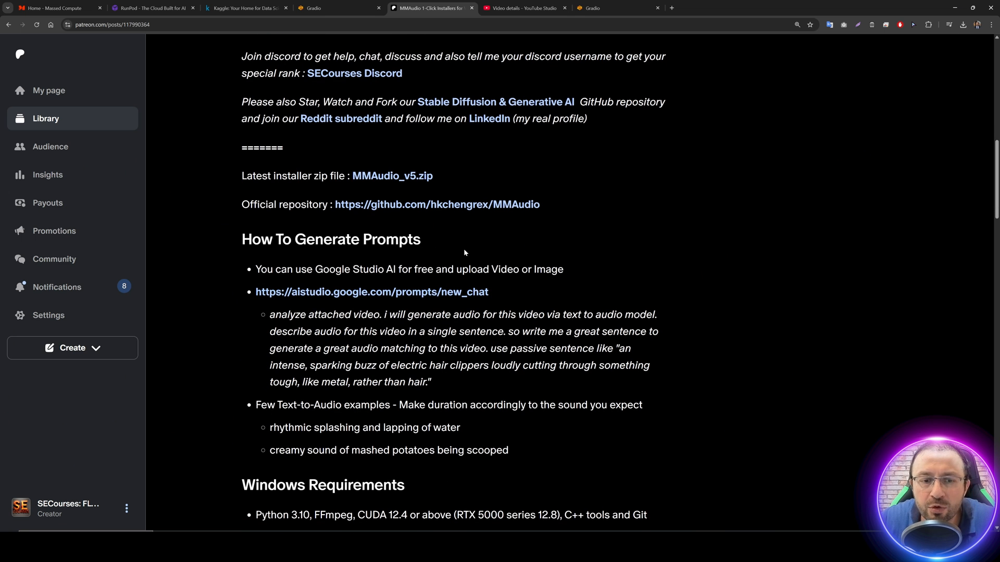
Step: Open Google AI Studio's new chat from the Patreon post's prompt section and choose the Gemini 2.0 Flash Thinking Experimental 01-21 model
scroll(464, 252, "down", 2)
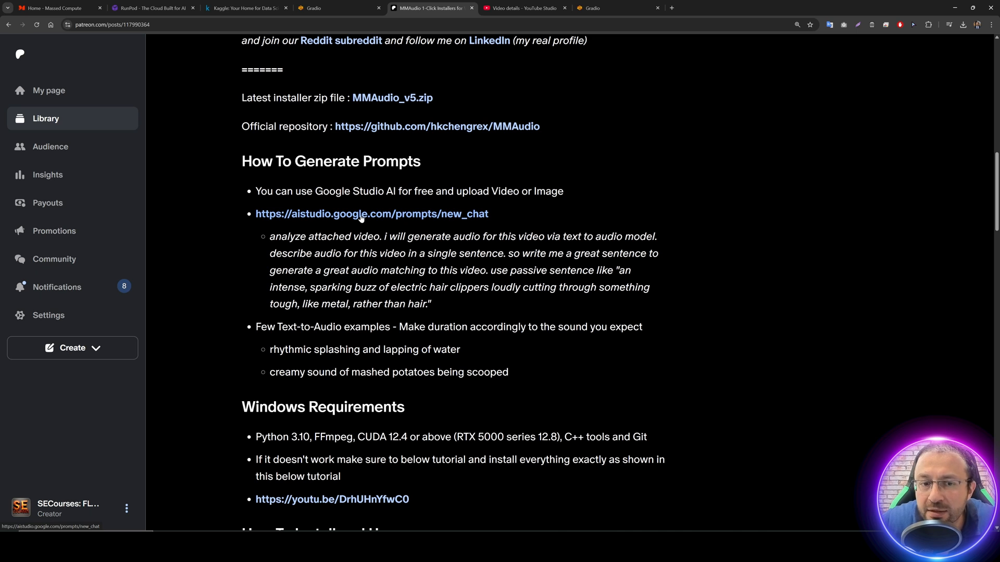
middle_click(361, 218)
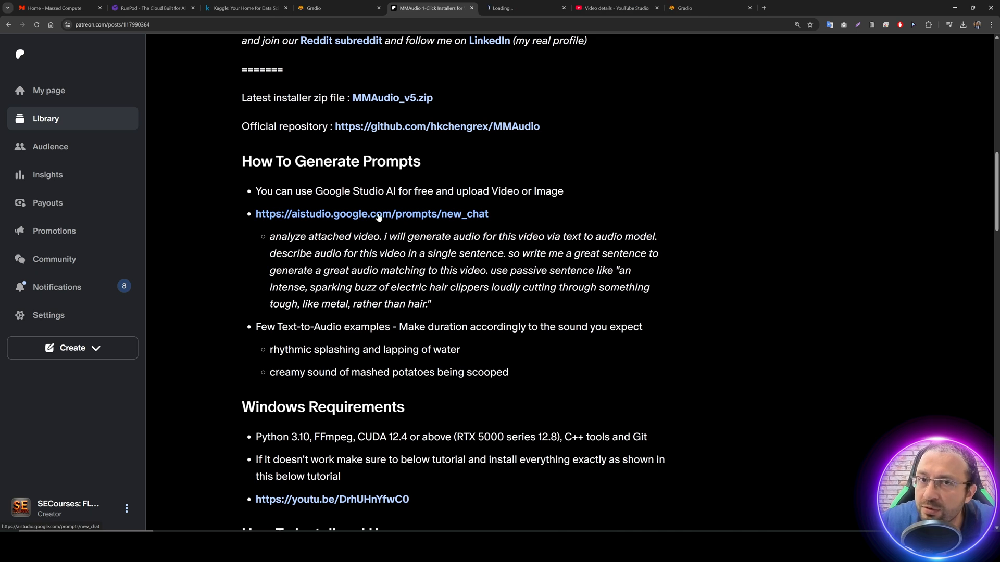
left_click(518, 10)
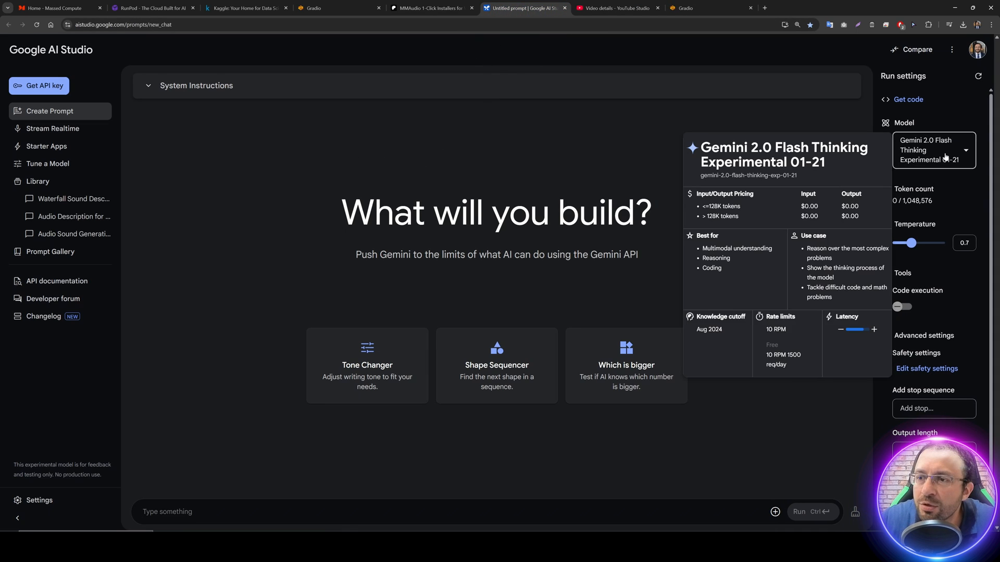
left_click(945, 156)
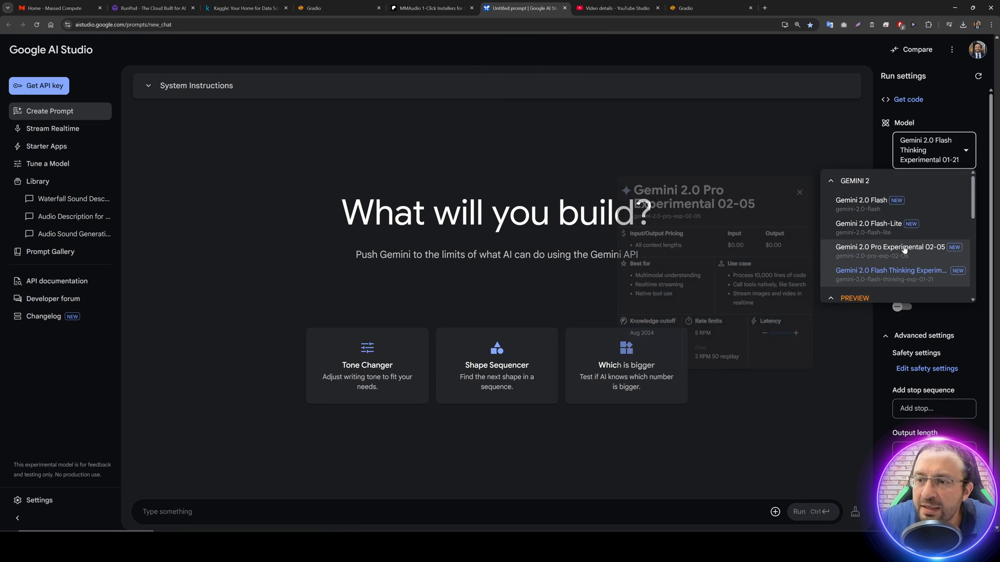
left_click(889, 272)
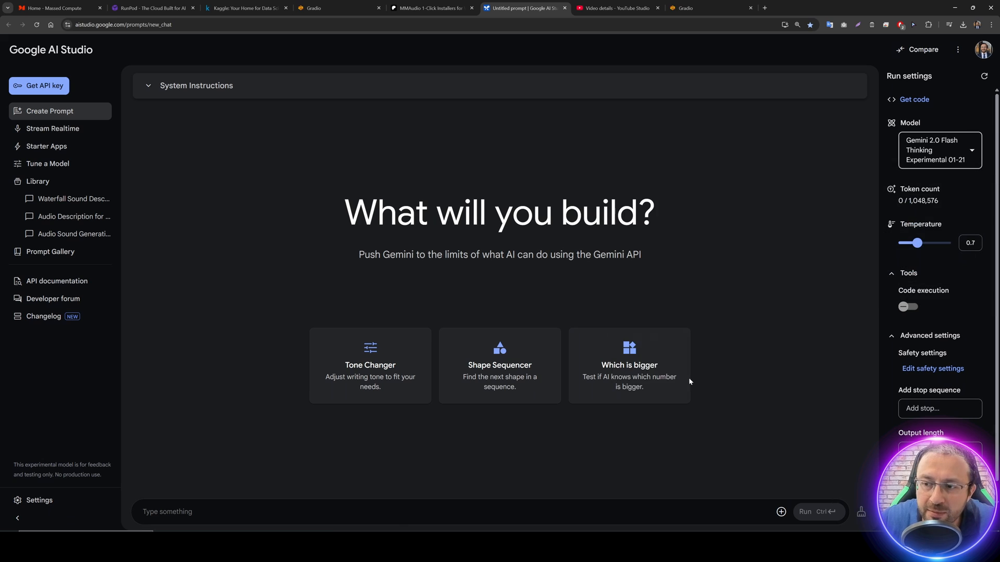
Step: Attach Professional_Mode_amazing_quality_and_details__Mak.mp4 from Downloads to the new chat prompt
left_click(781, 512)
left_click(810, 416)
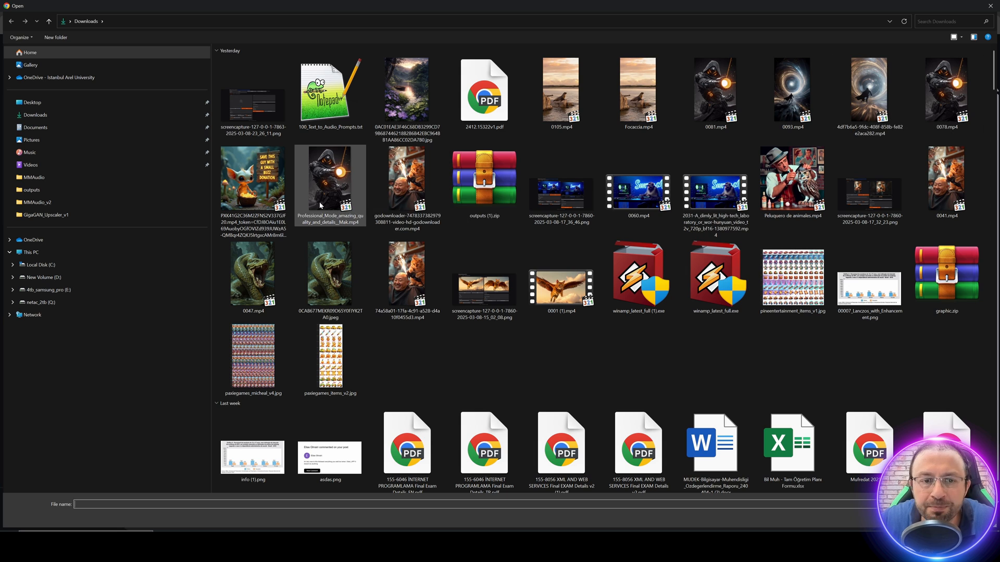
double_click(321, 205)
Step: Copy the "analyze attached video..." instruction from the Patreon post into the AI Studio prompt with the attached video and run it
left_click(427, 7)
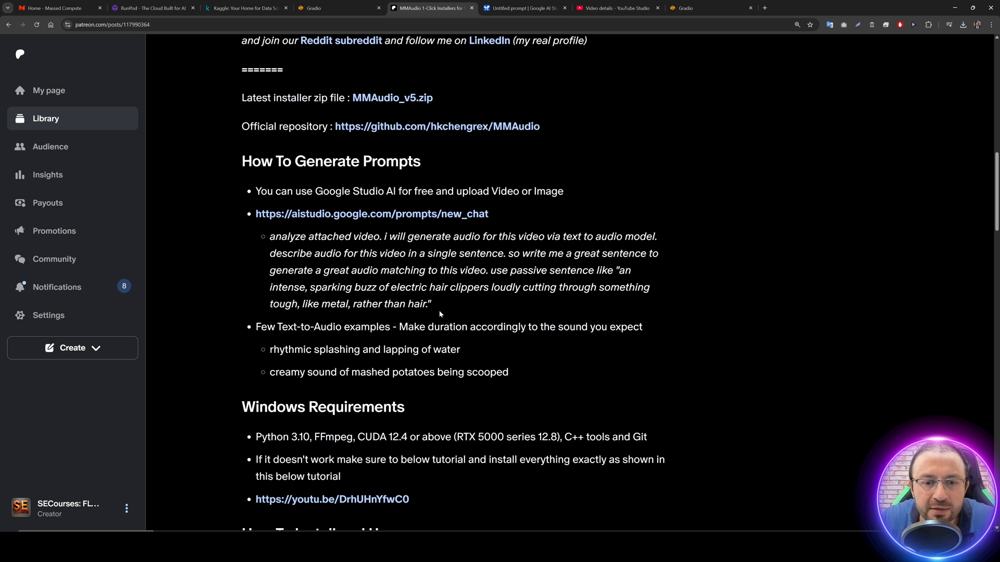
left_click_drag(440, 314, 269, 239)
key("ctrl+c")
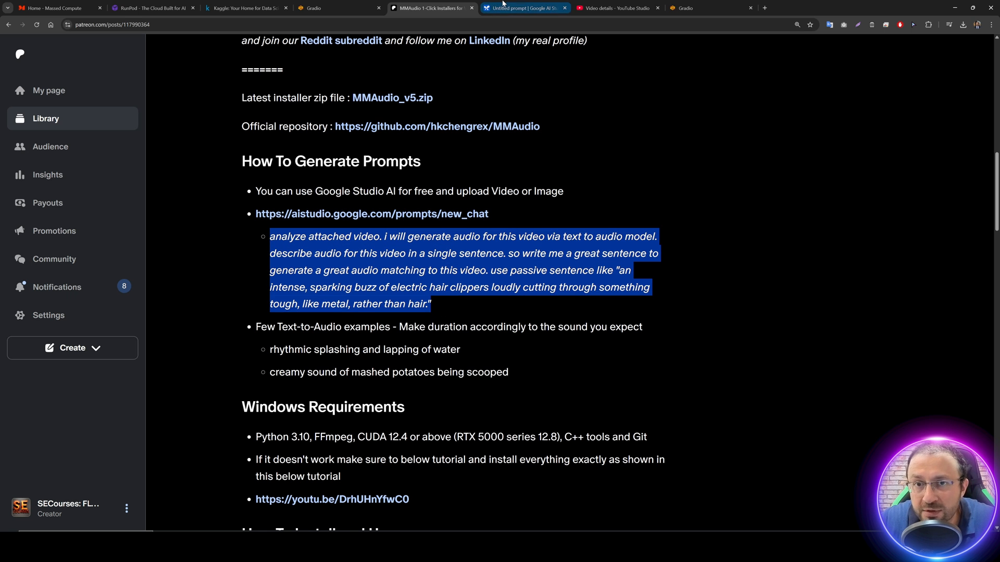
left_click(521, 8)
key("ctrl+v")
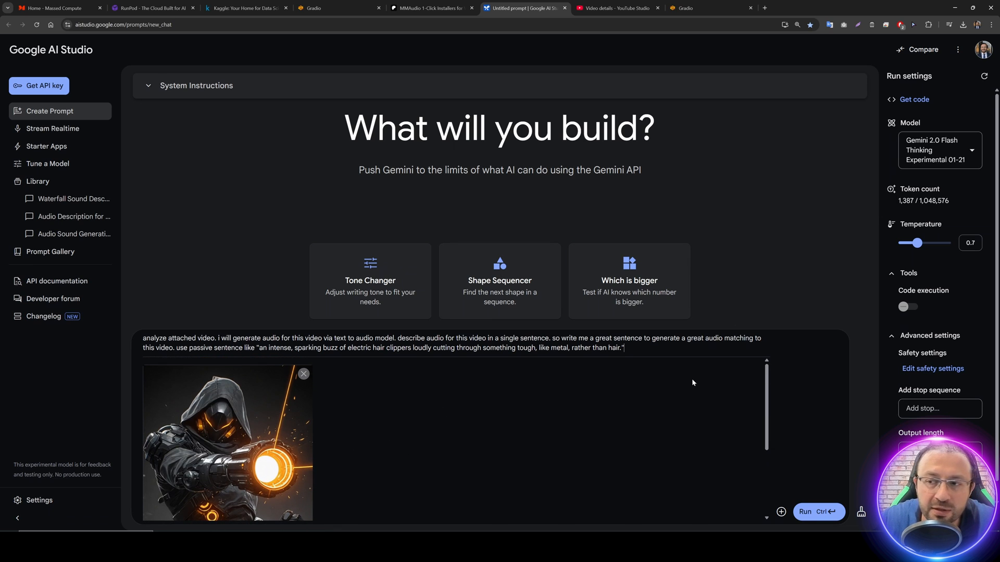
left_click(811, 511)
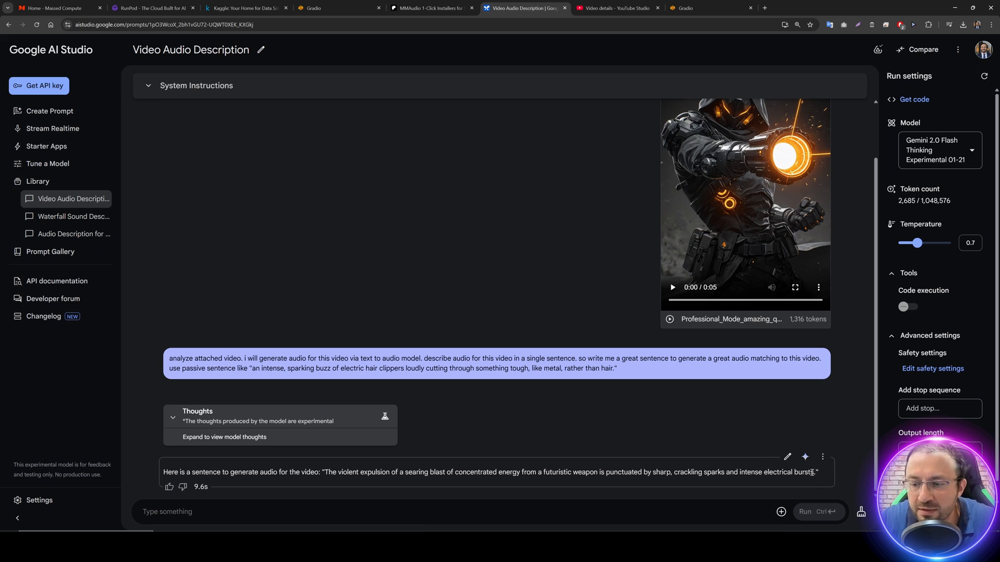
Step: Copy the generated sentence beginning "The violent expulsion of a searing blast" from AI Studio into the MMAudio Video-to-Audio prompt
left_click_drag(815, 473, 323, 472)
key("ctrl+c")
left_click(708, 8)
key("ctrl+v")
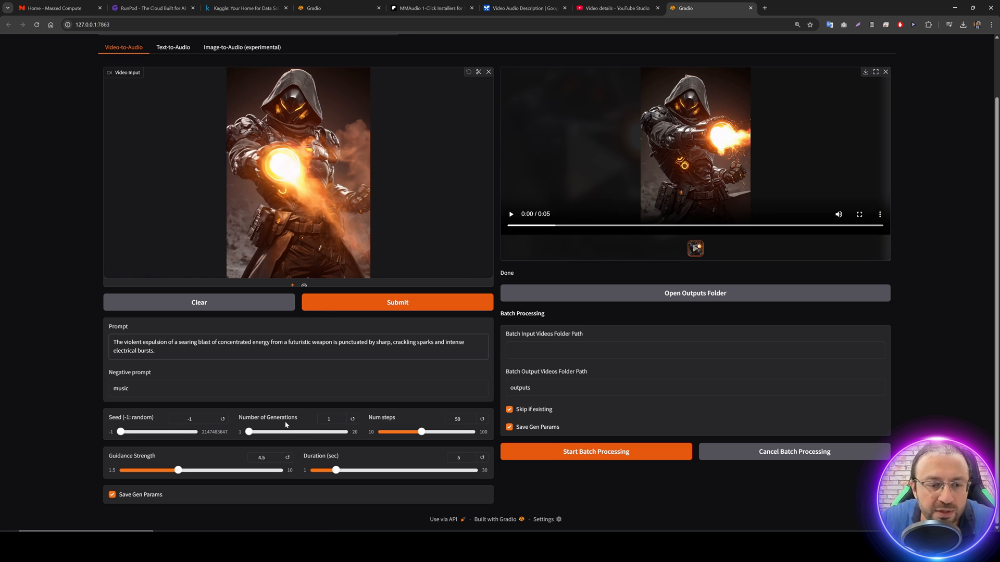
Step: Set the number of generations to 10, the num steps to 50 and the duration to 8 seconds
left_click(331, 419)
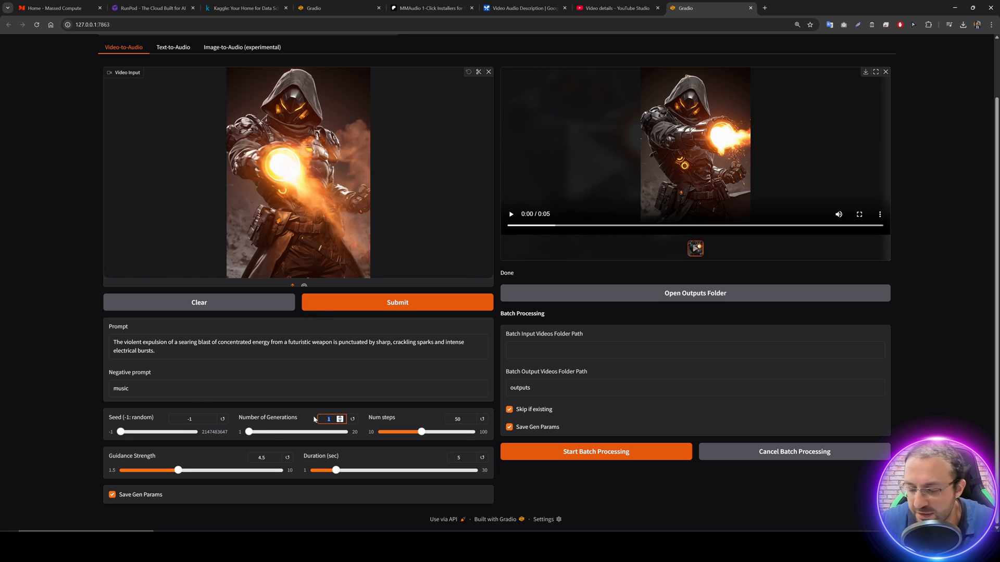
type("10")
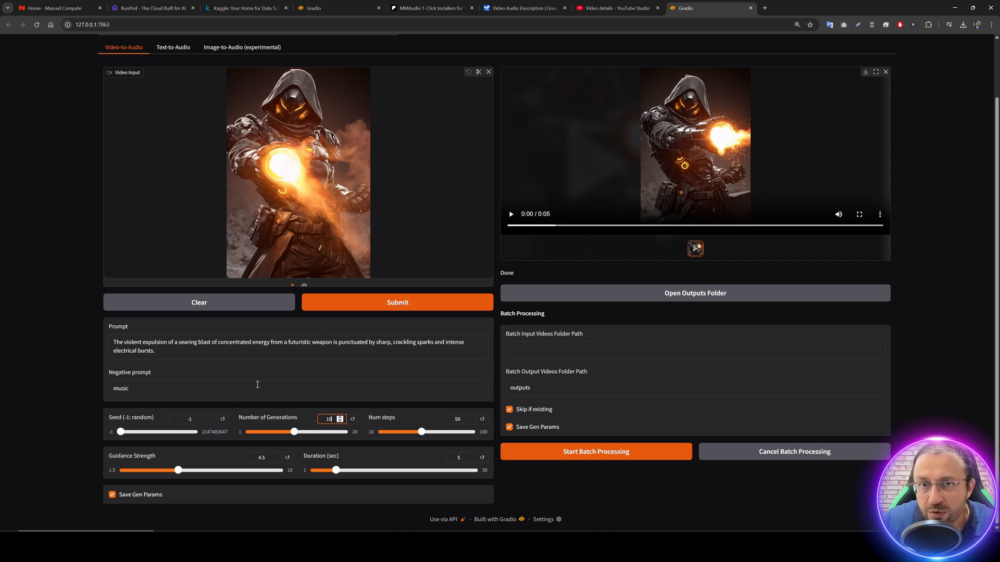
left_click(425, 432)
left_click_drag(462, 419, 438, 414)
type("50")
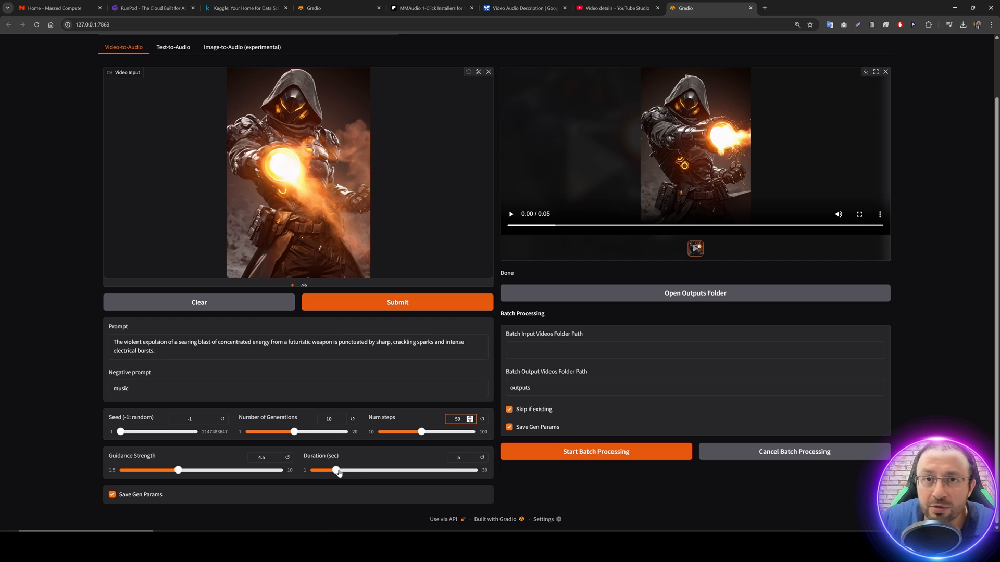
left_click_drag(336, 471, 351, 473)
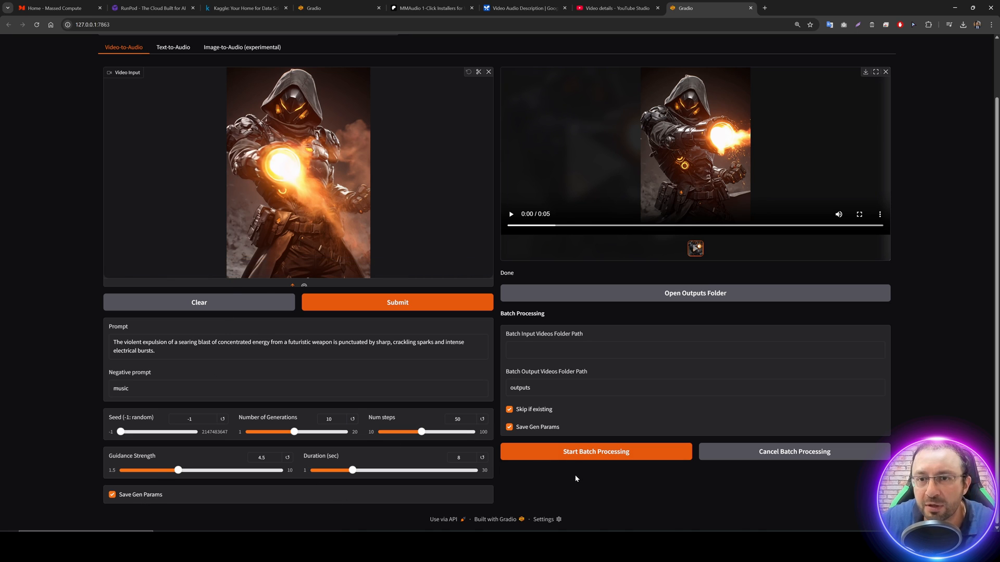
Step: Generate the prompted audio variations for the video and follow the progress in the command window
left_click(400, 306)
key("alt+Tab")
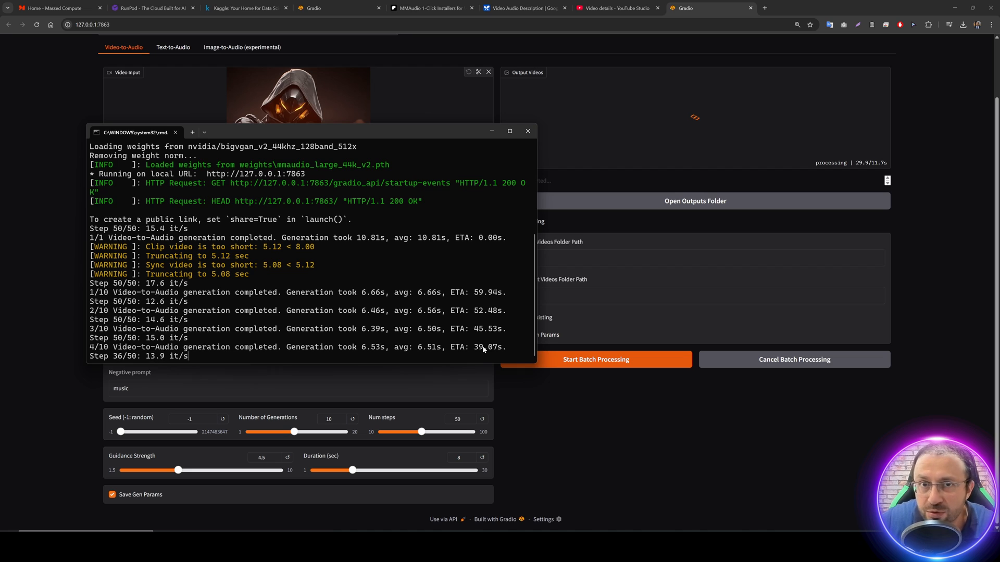
left_click(49, 192)
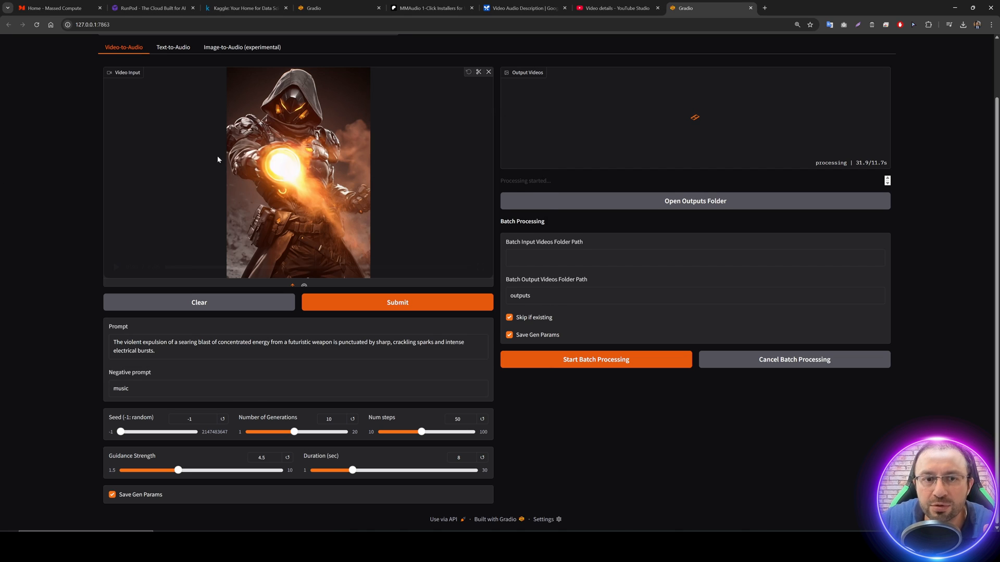
key("alt+Tab")
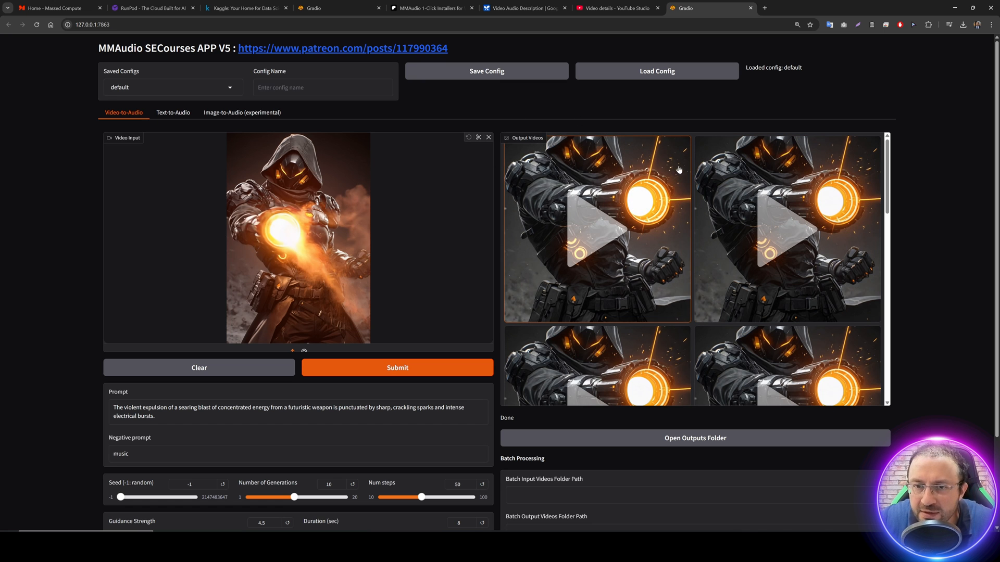
Step: Browse the generated output videos and play several of them, including the first, third, seventh and ninth, to compare their audio
scroll(744, 244, "down", 3)
scroll(742, 308, "up", 3)
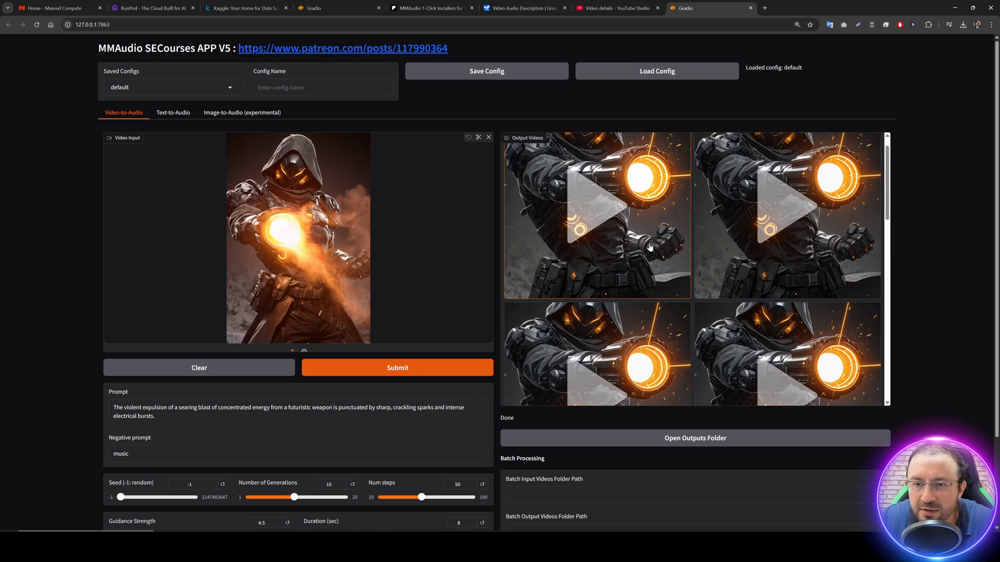
left_click(609, 206)
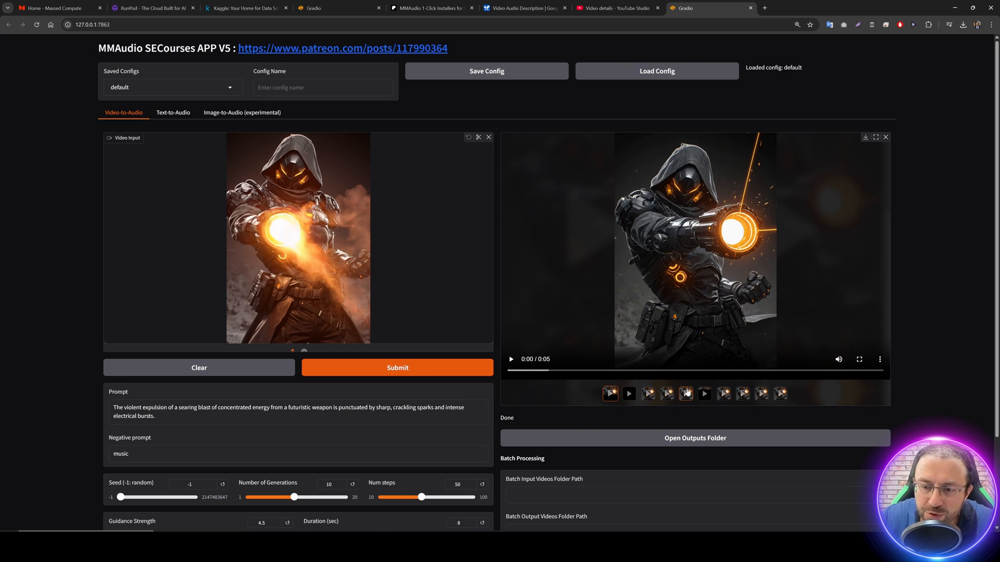
left_click(659, 288)
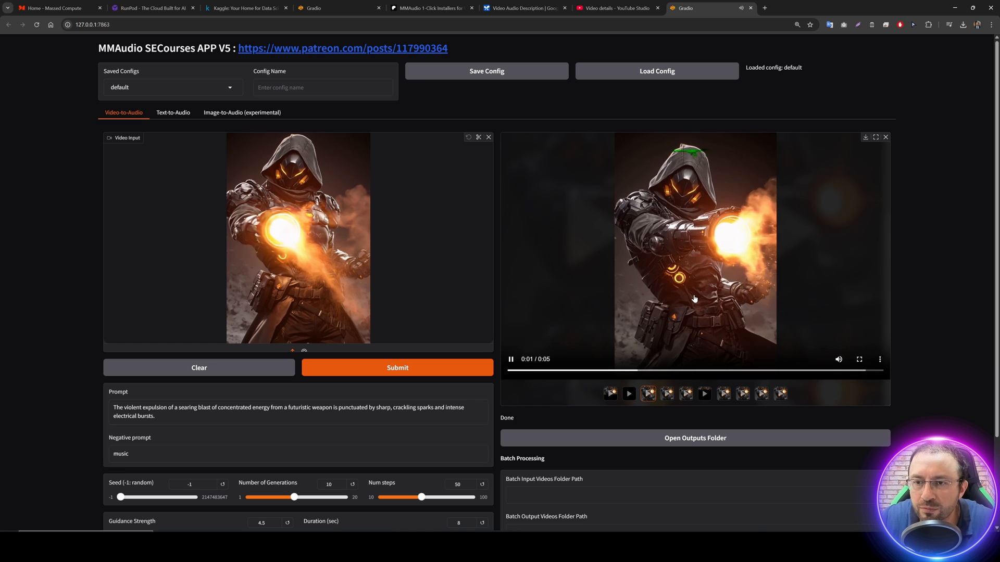
left_click(673, 316)
left_click(723, 393)
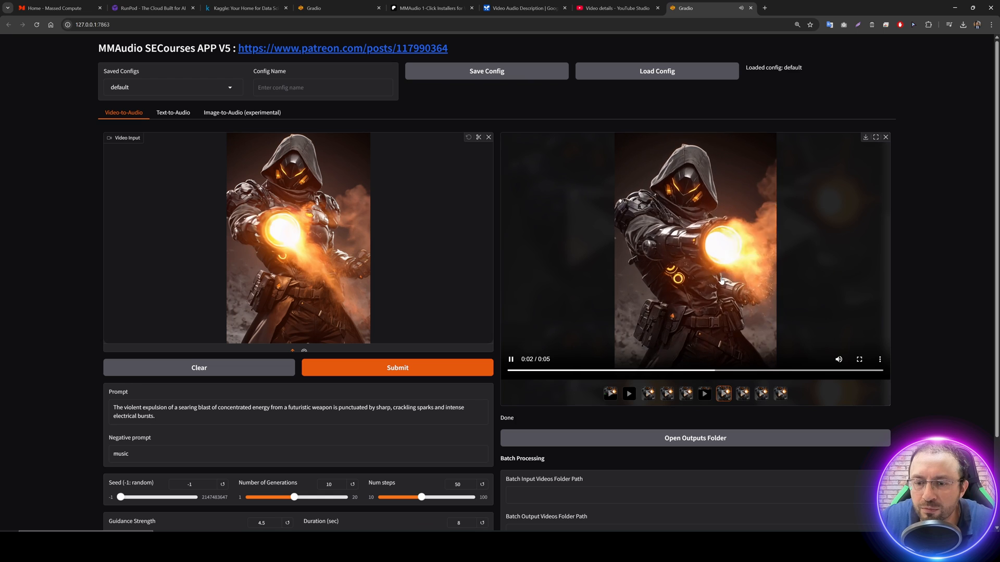
left_click(761, 393)
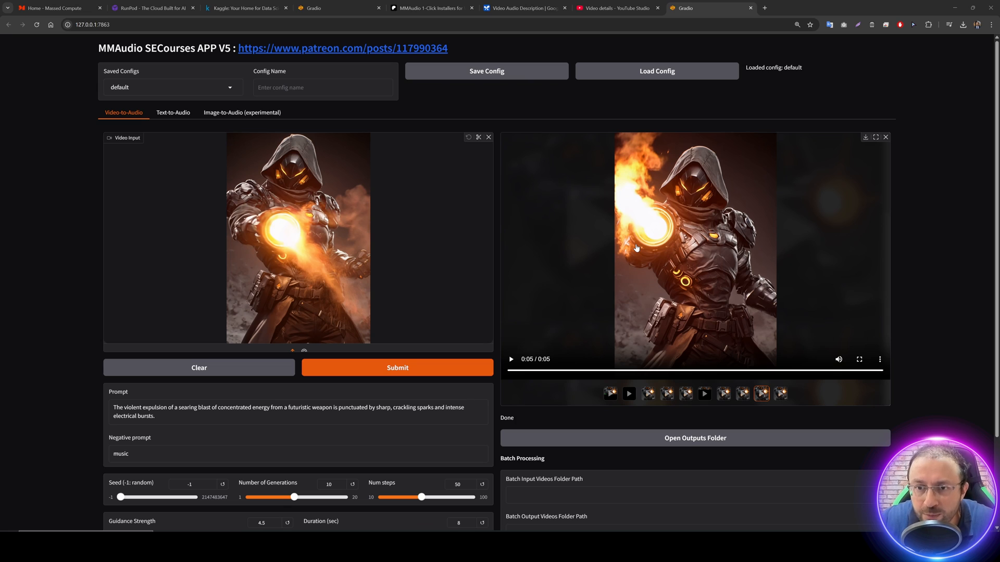
Step: Open the outputs folder, show its files as extra large icons and view the generation parameters in 0011_Params.txt
scroll(636, 248, "down", 2)
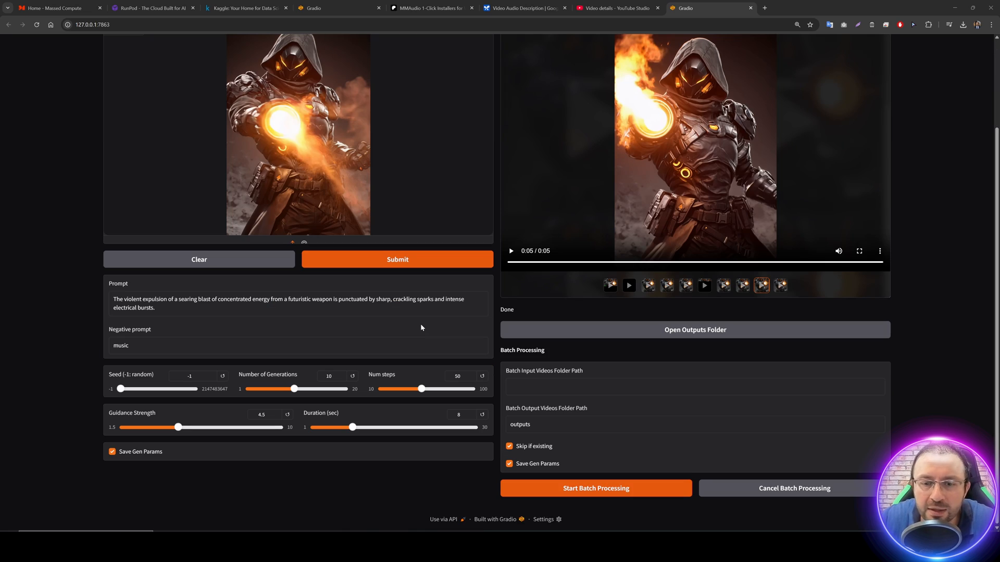
left_click(665, 336)
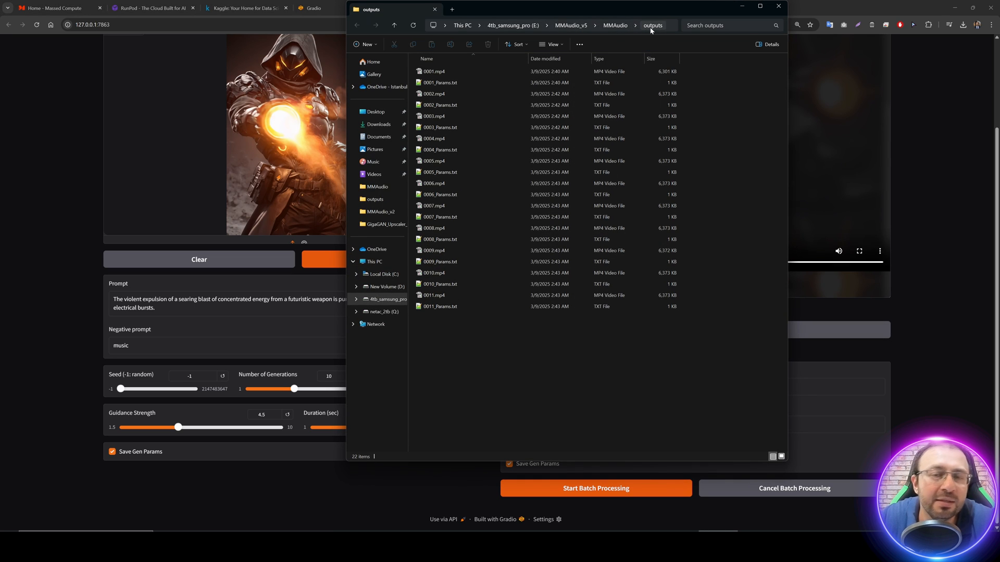
right_click(510, 339)
mouse_move(572, 346)
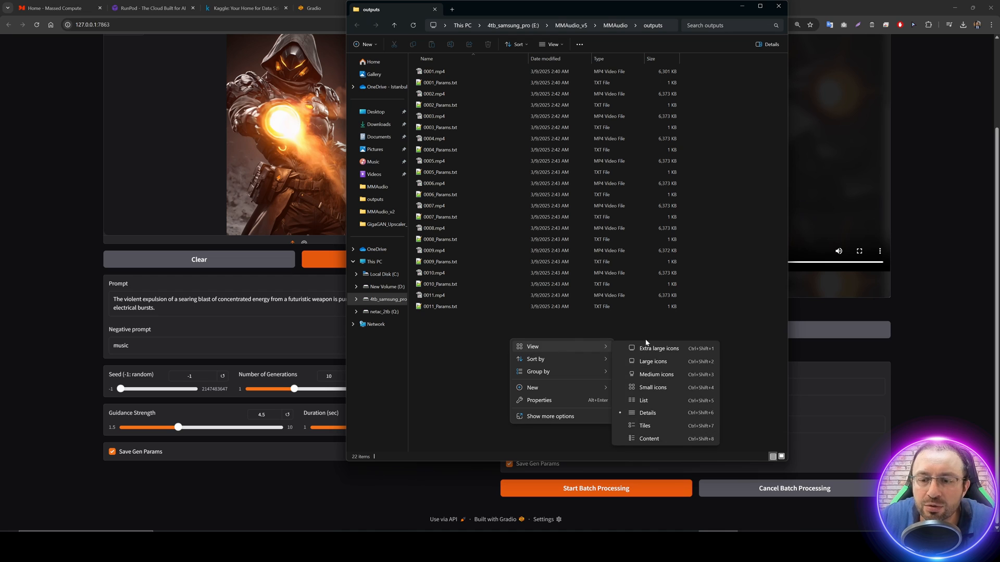
left_click(648, 347)
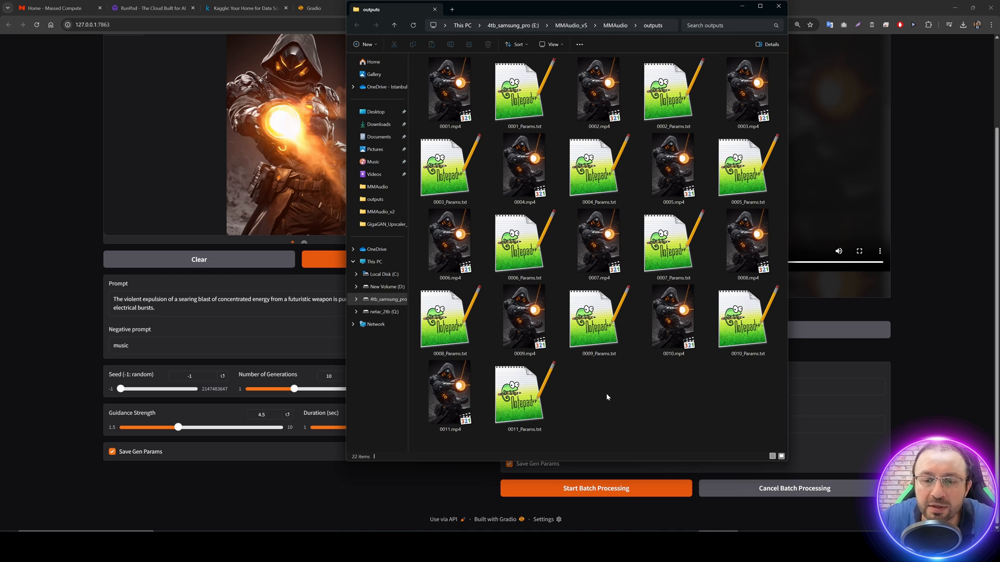
double_click(536, 406)
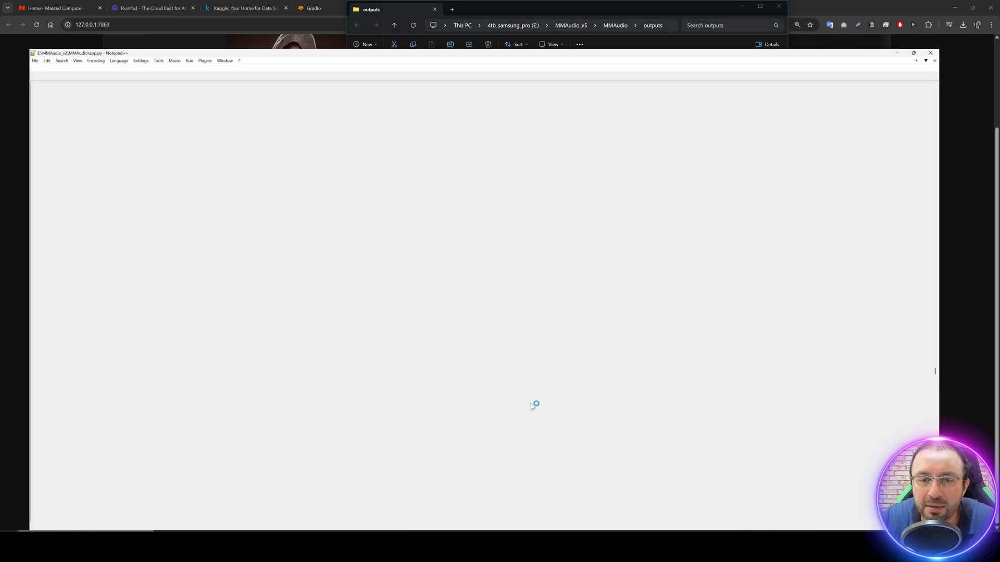
scroll(313, 172, "up", 2)
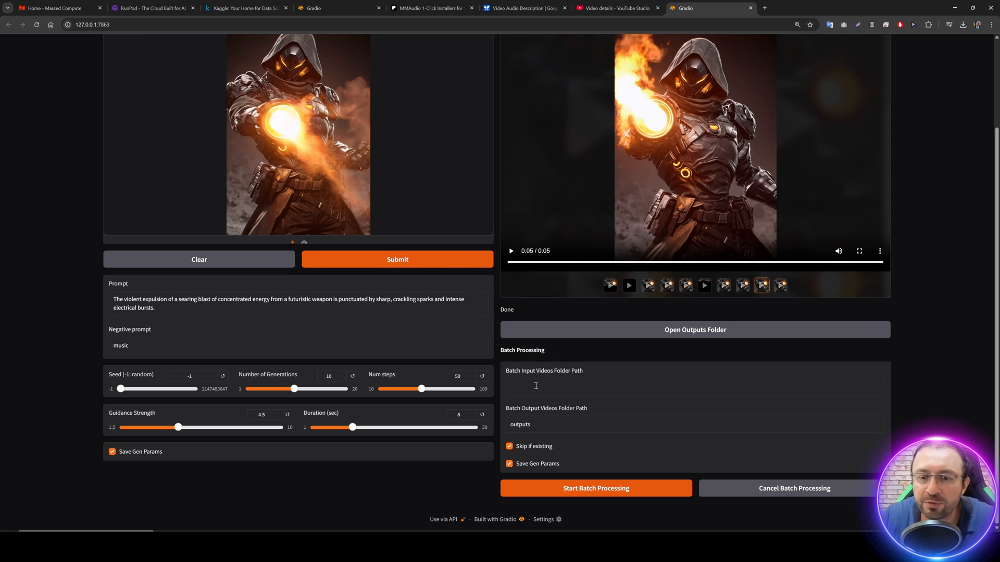
Step: Create a text document named 1.txt beside 1.mp4 in the Music\B batch input folder
left_click(559, 369)
key("alt+Tab")
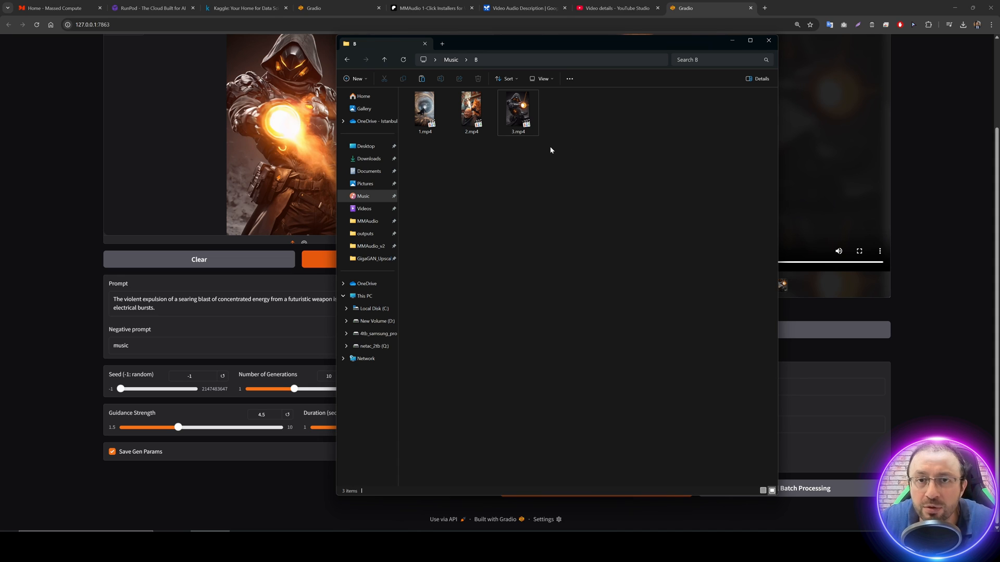
left_click_drag(166, 308, 90, 301)
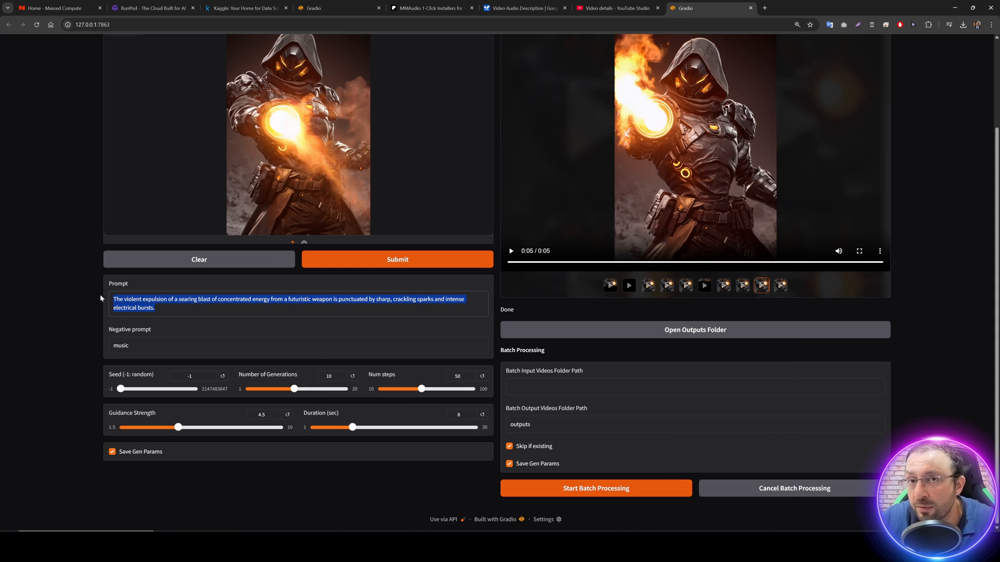
key("alt+Tab")
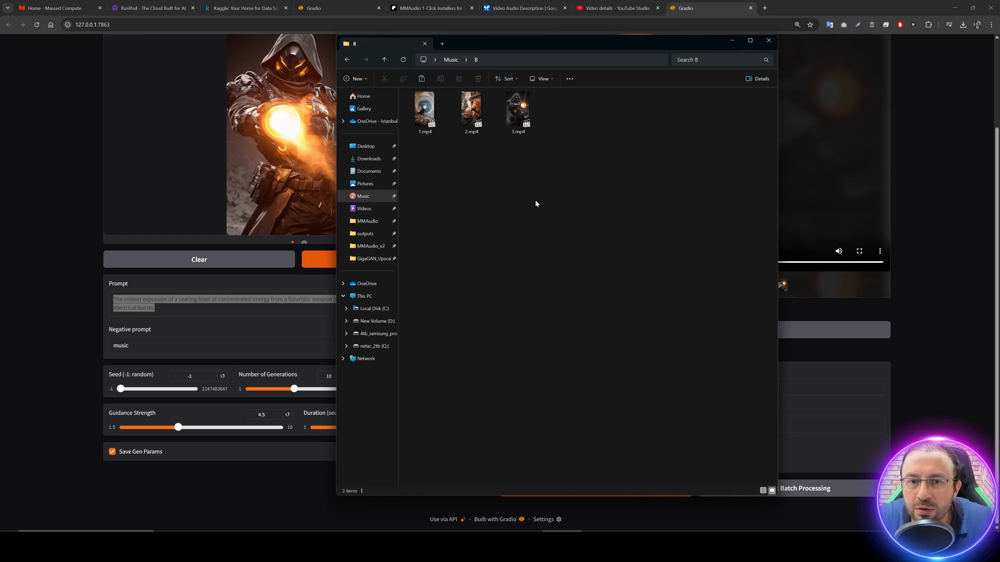
right_click(459, 174)
mouse_move(488, 260)
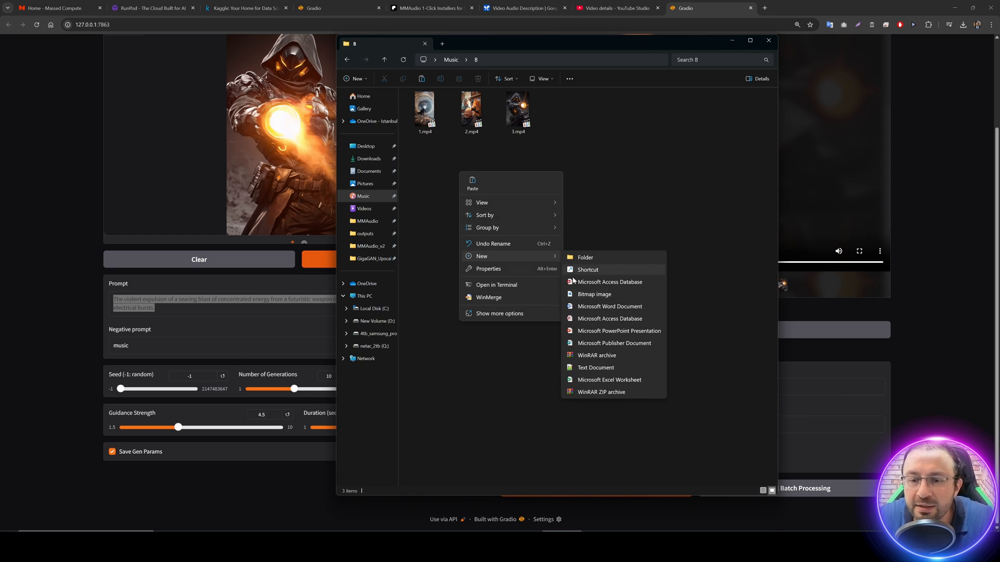
left_click(599, 368)
type("1.txt")
key("Return")
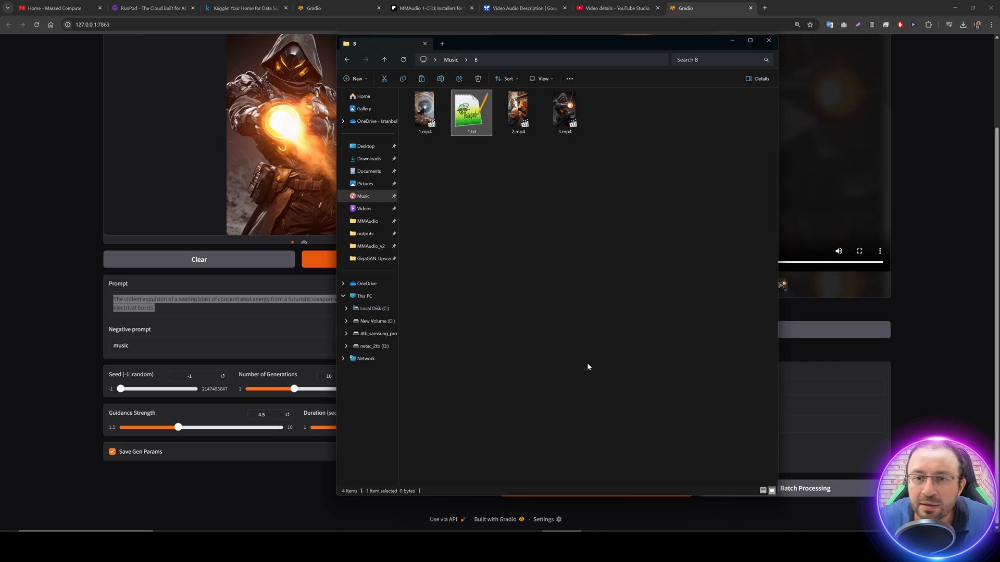
Step: Write the prompt test1 in 1.txt and save it
double_click(474, 126)
type("test1")
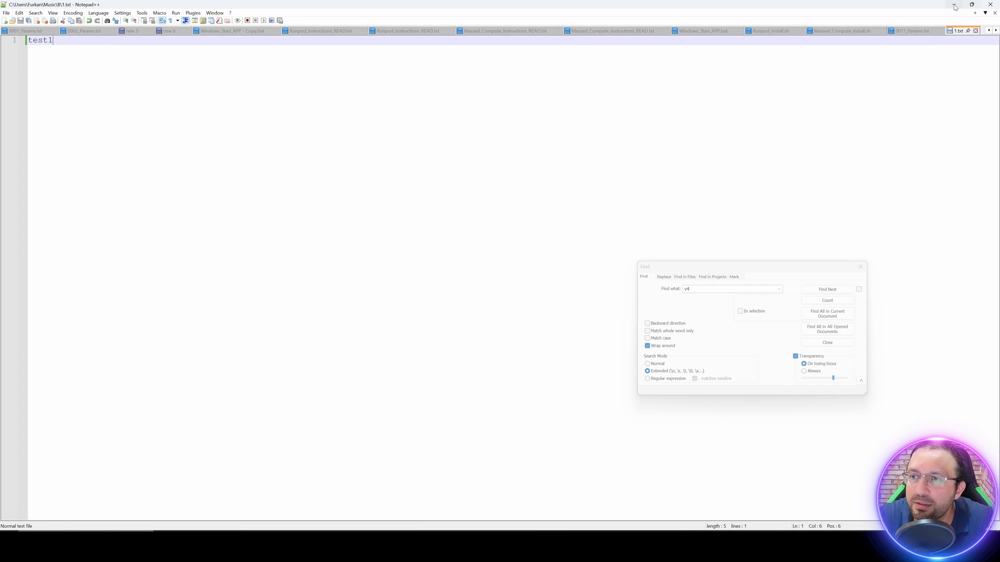
left_click(955, 6)
Step: Create a text document named 2.txt in the same folder and save the prompt test2 in it
right_click(485, 177)
mouse_move(520, 258)
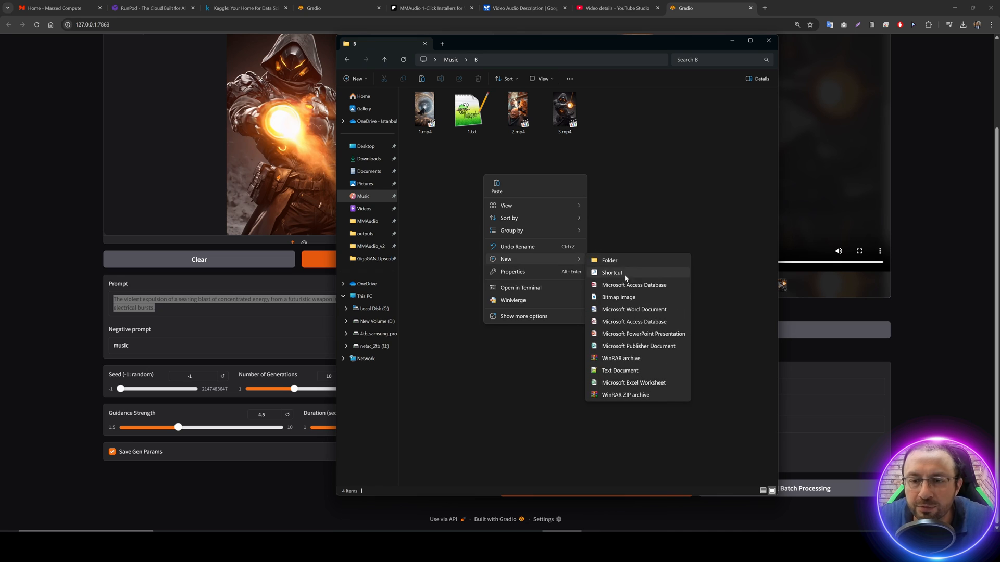
left_click(619, 370)
type("2")
key("Return")
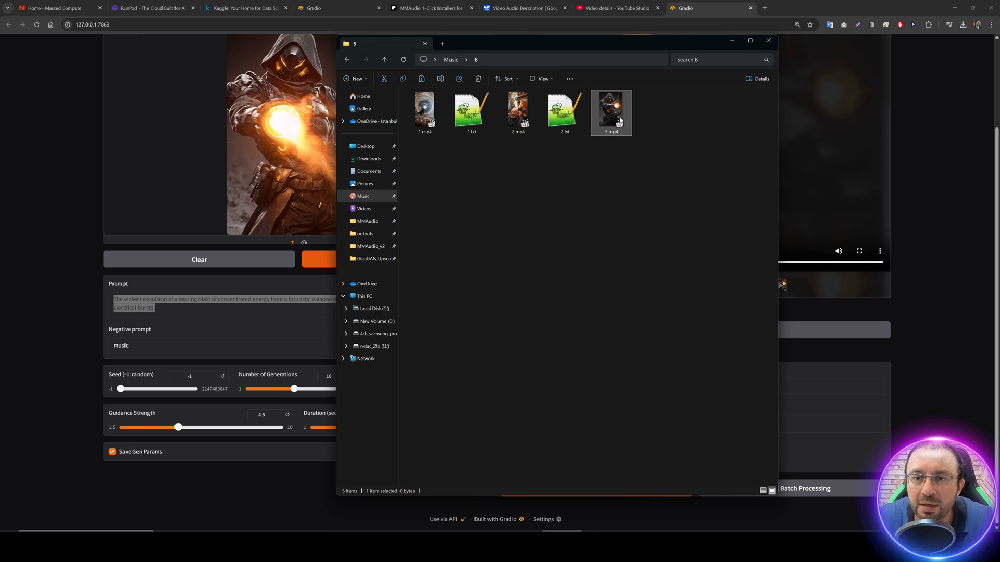
double_click(565, 112)
type("test2")
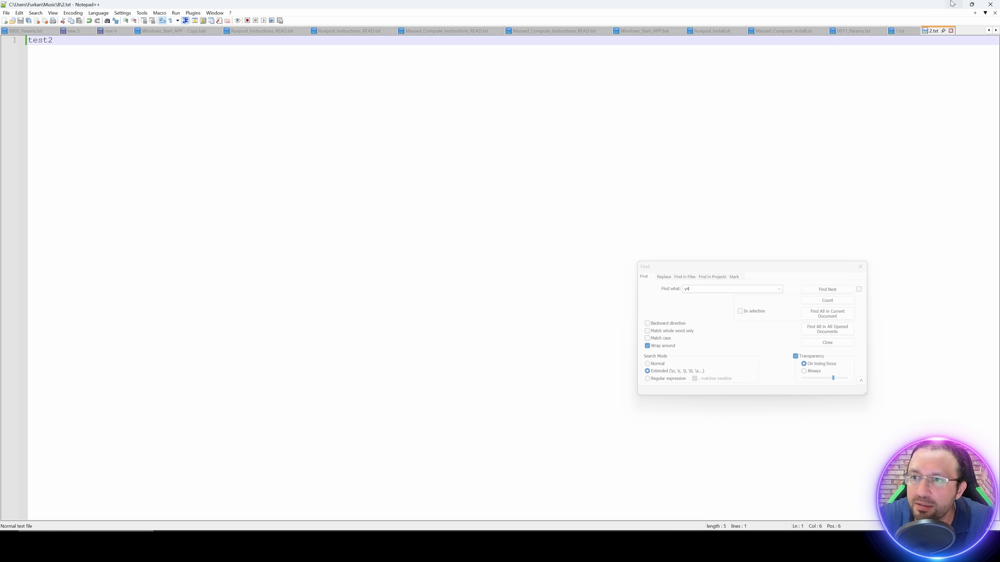
left_click(953, 5)
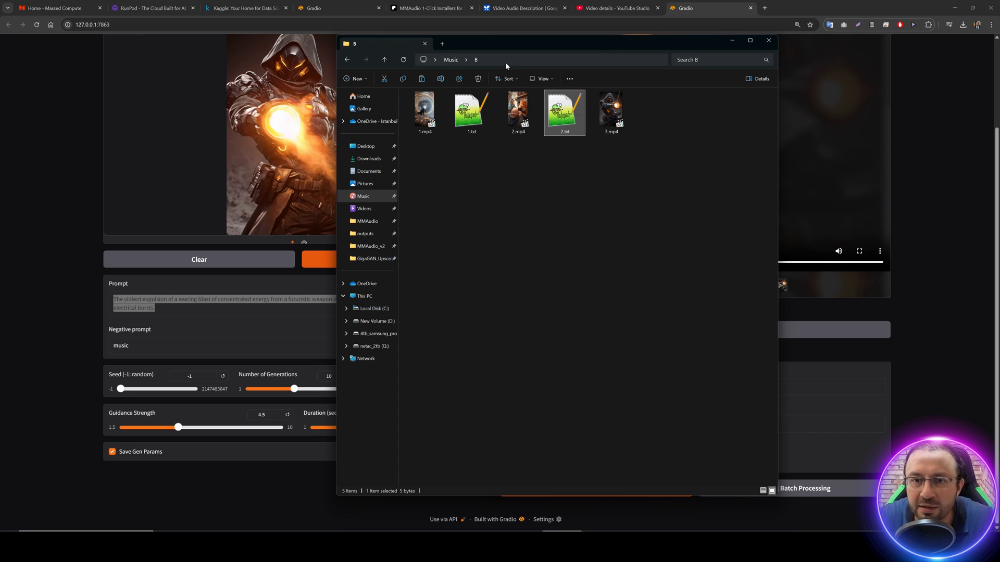
Step: Copy the path of the B folder and replace the video prompt in the web app with "third video"
left_click(500, 61)
left_click(190, 103)
left_click_drag(191, 313, 86, 301)
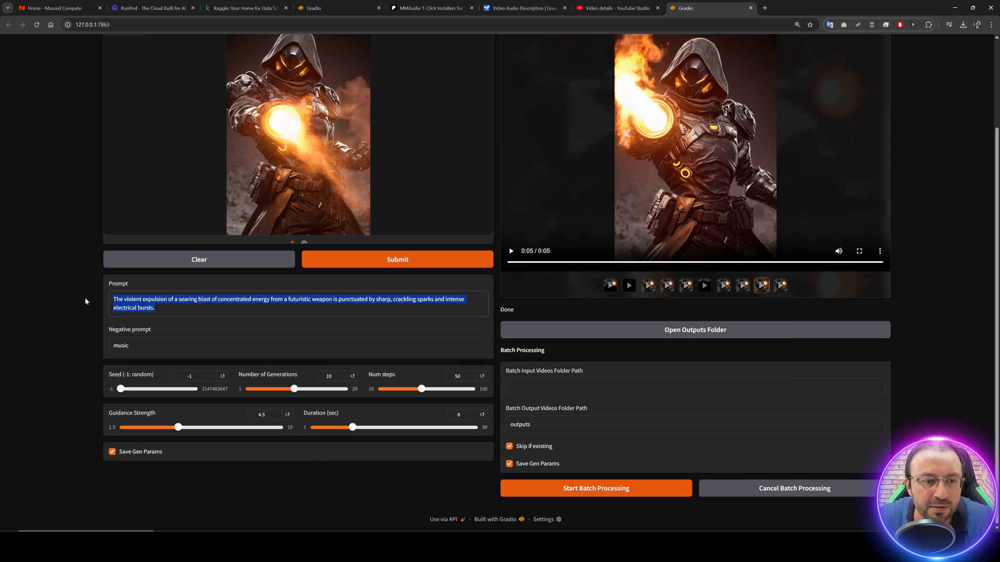
type("third vi")
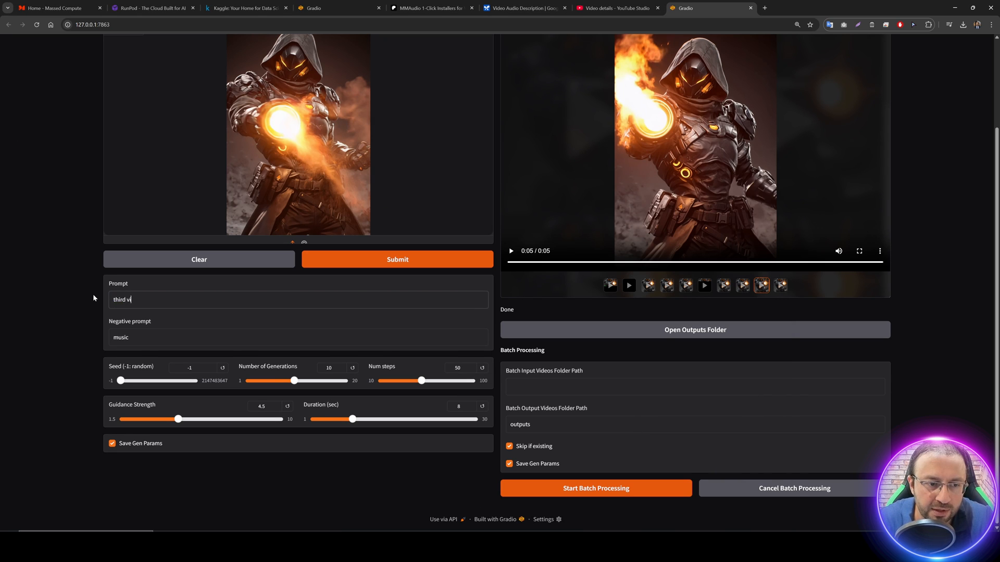
type("deo")
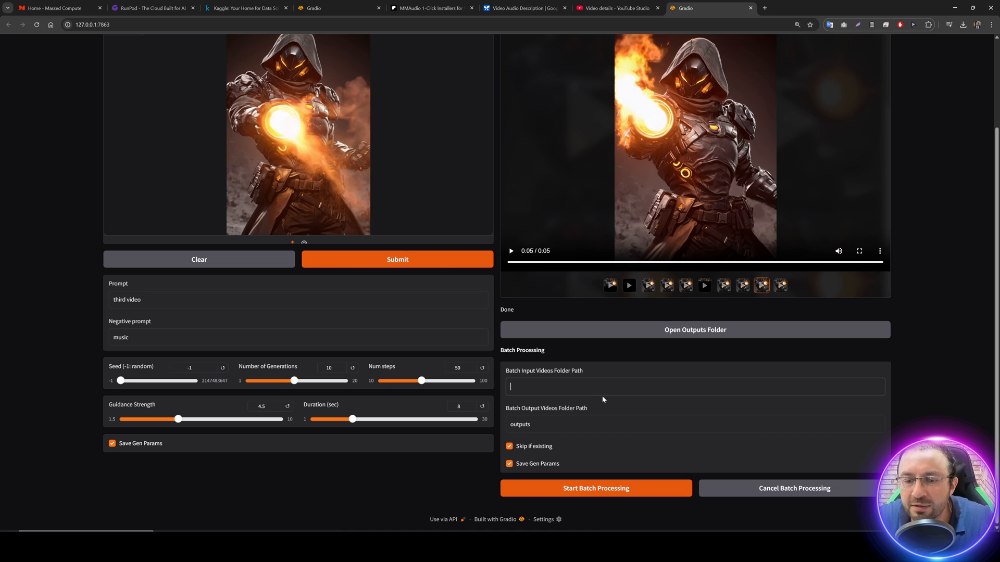
Step: Set the batch input folder to the Music\B path and the batch output folder to its audio subfolder
type("C:\\Users\\Furkan\\Music\\B")
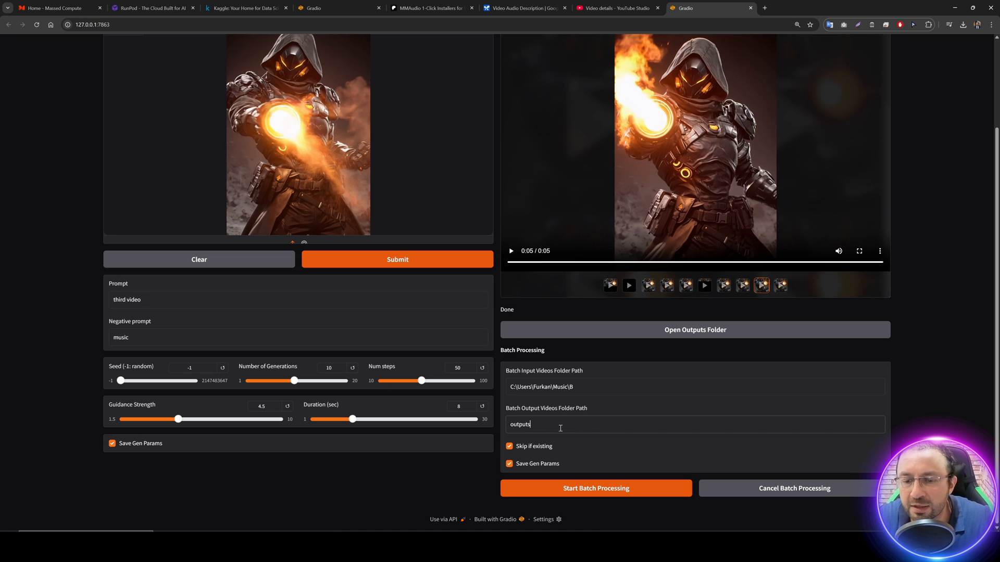
key("ctrl+a")
type("C:\\Users\\Furkan\\Music\\B")
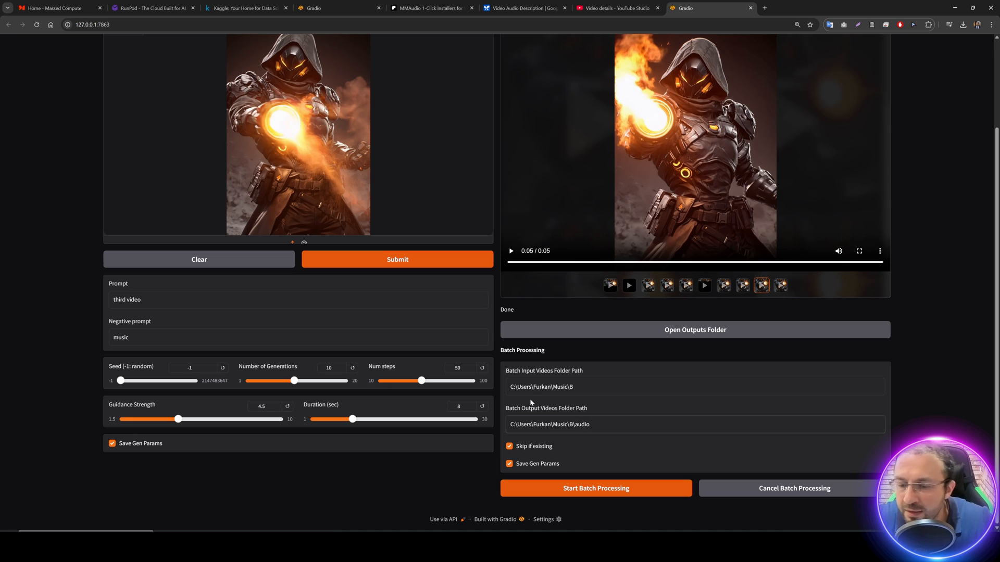
Step: Start batch processing with the current settings and follow its progress in the command window
left_click(588, 488)
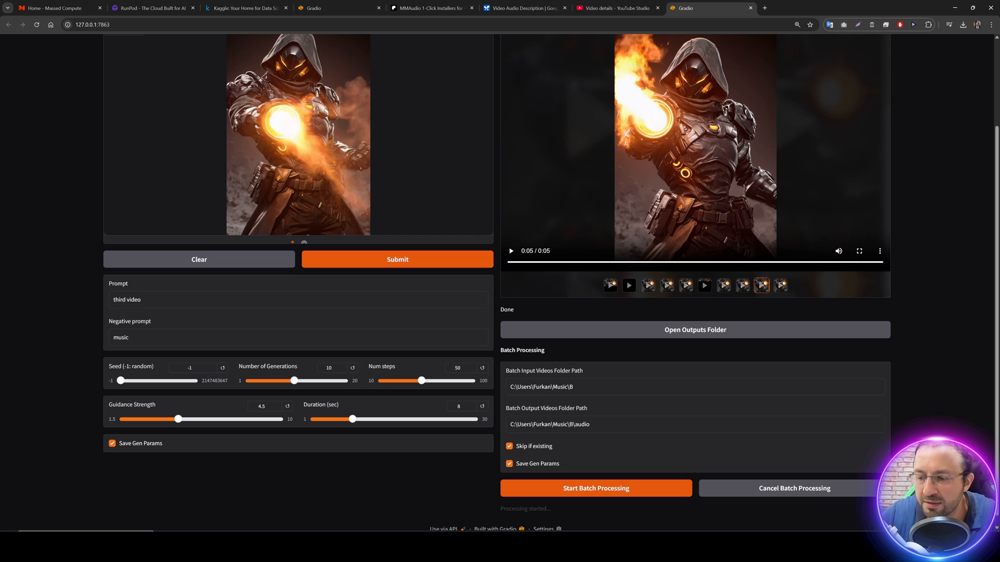
left_click(396, 548)
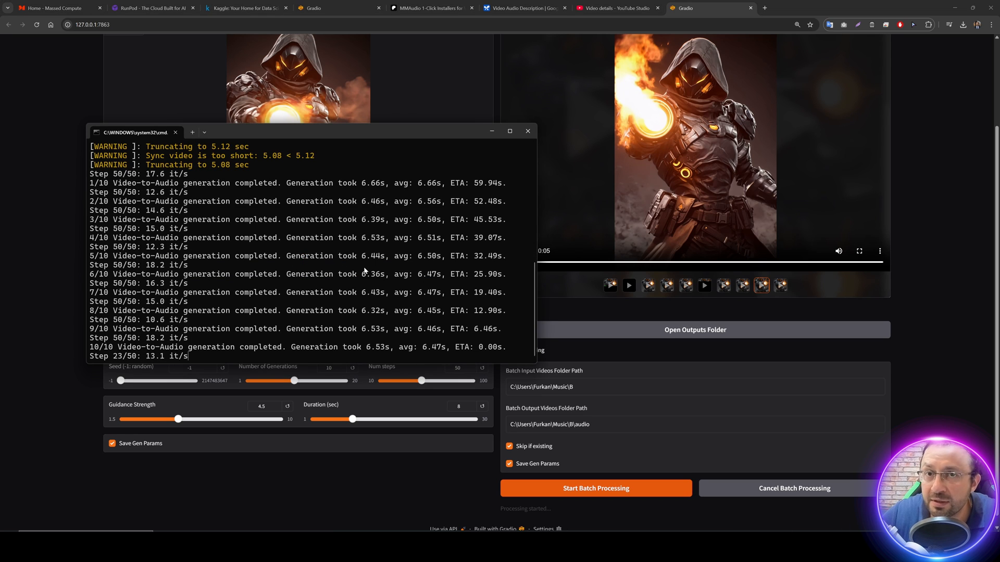
left_click_drag(293, 132, 630, 74)
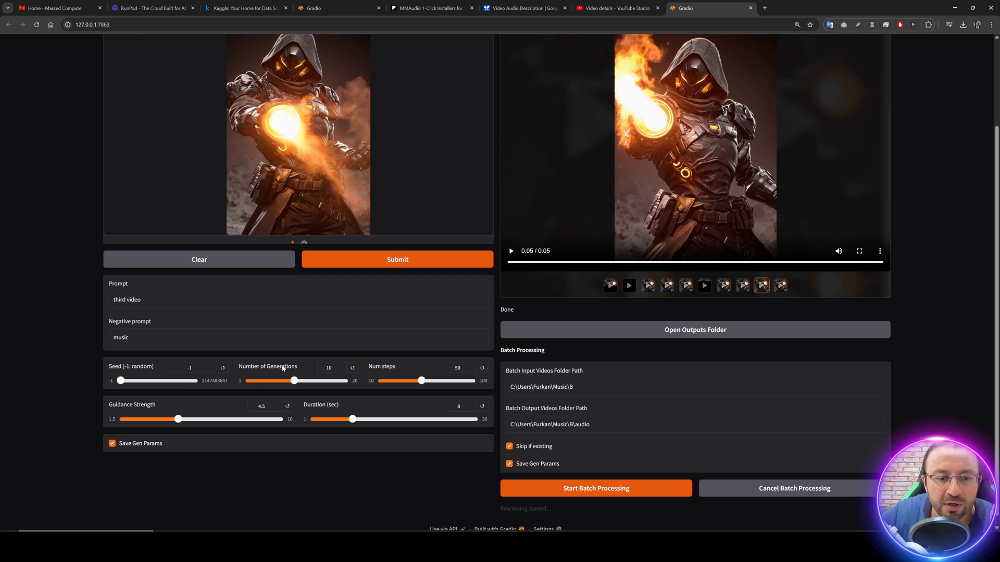
left_click_drag(299, 369, 241, 370)
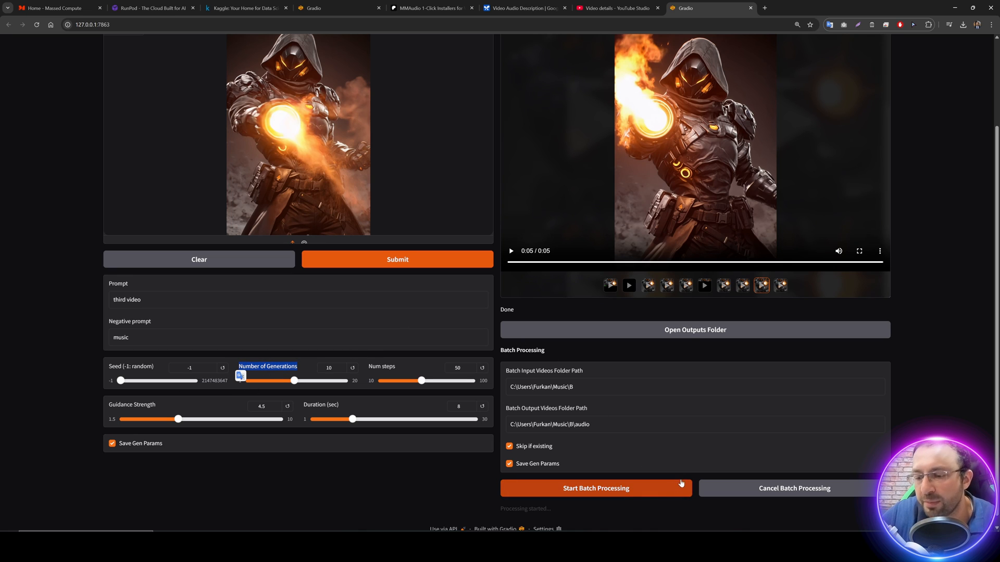
left_click(682, 549)
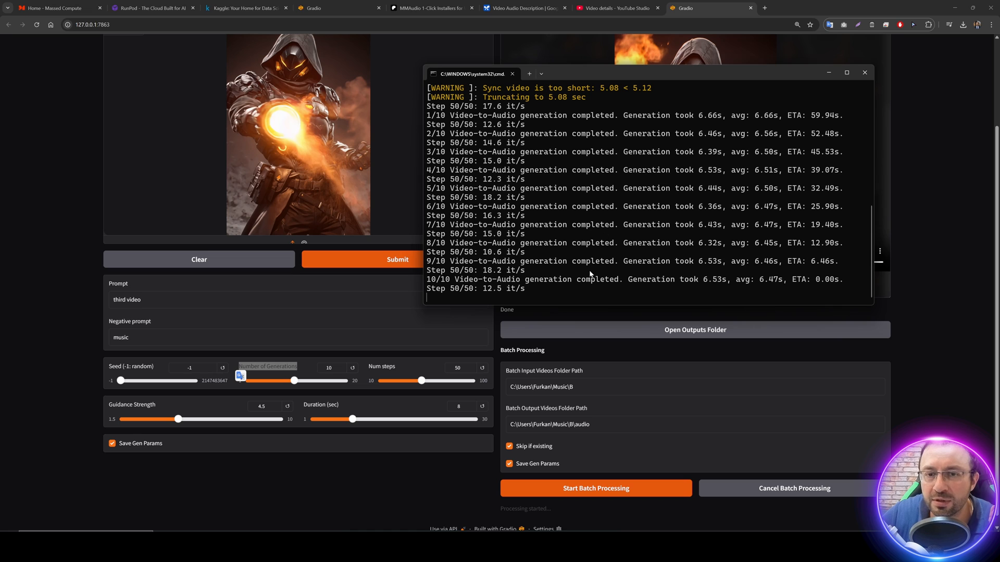
scroll(590, 271, "up", 5)
scroll(591, 264, "down", 5)
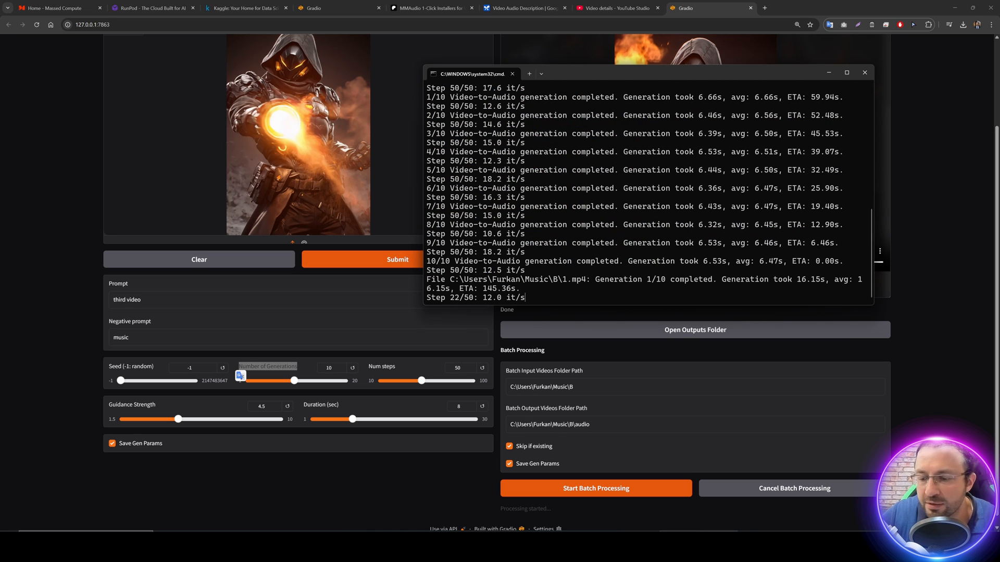
Step: Open the audio output folder and check the prompt and used seed recorded in 1_00_Params.txt and 1_01_Params.txt
left_click(639, 548)
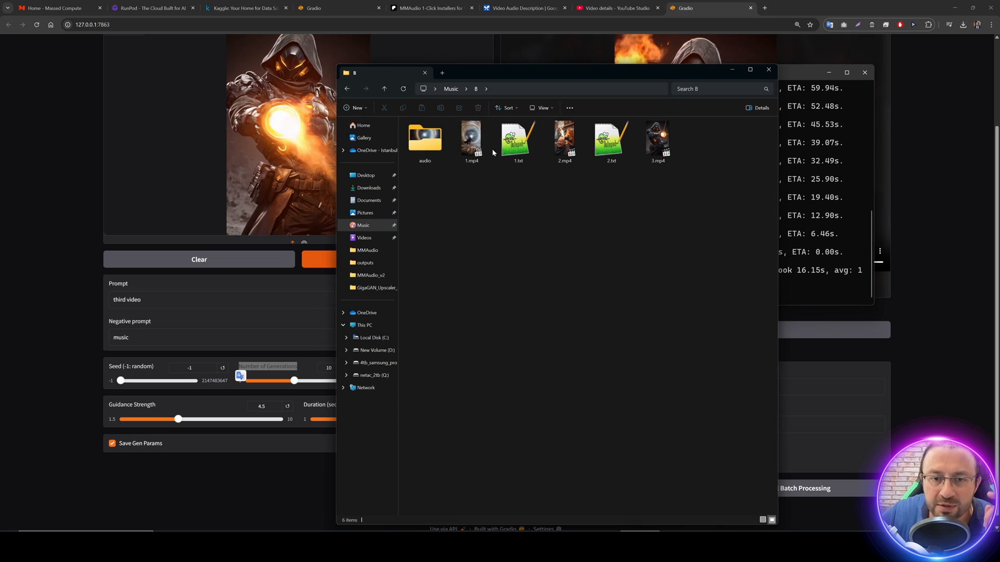
double_click(424, 141)
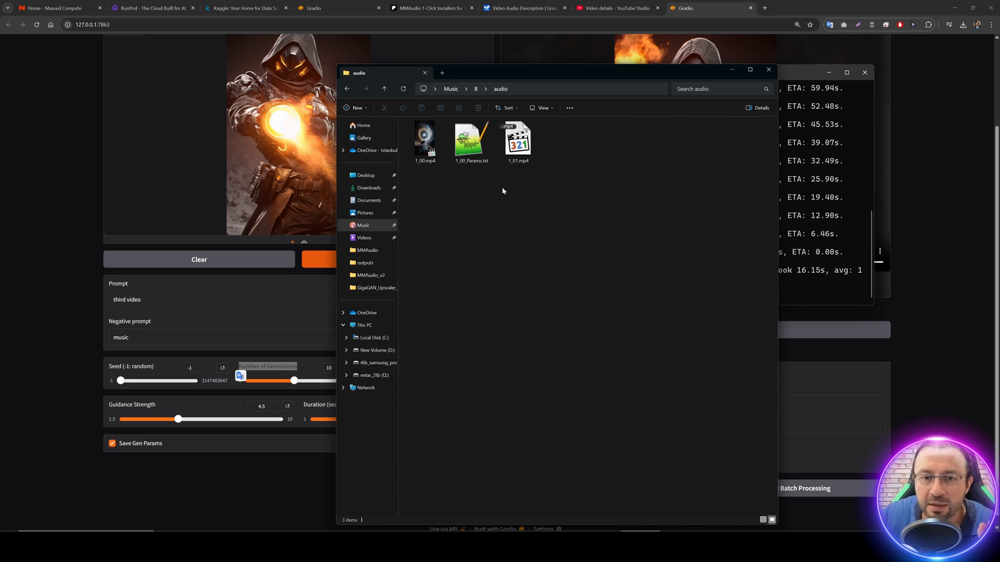
left_click_drag(529, 74, 351, 83)
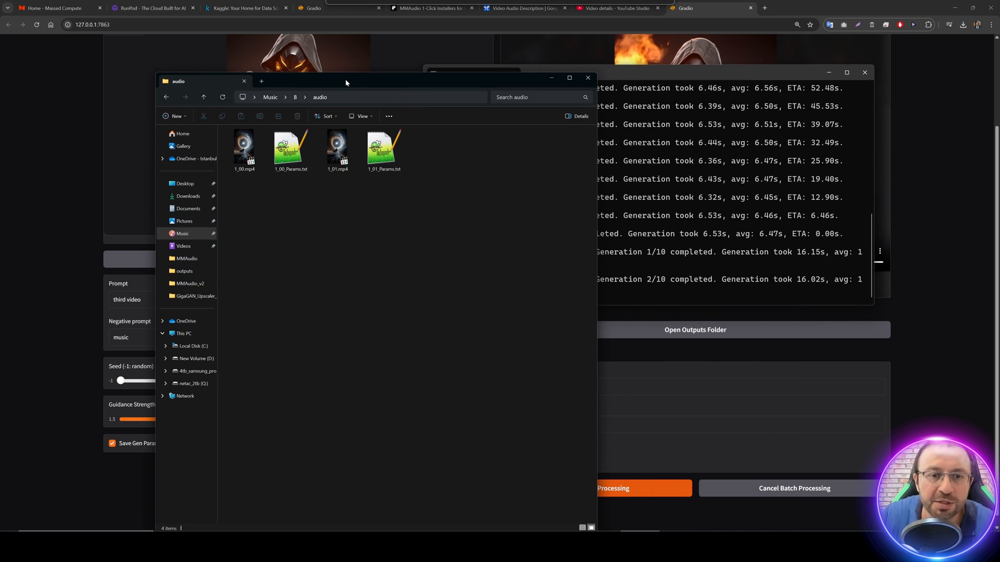
double_click(291, 148)
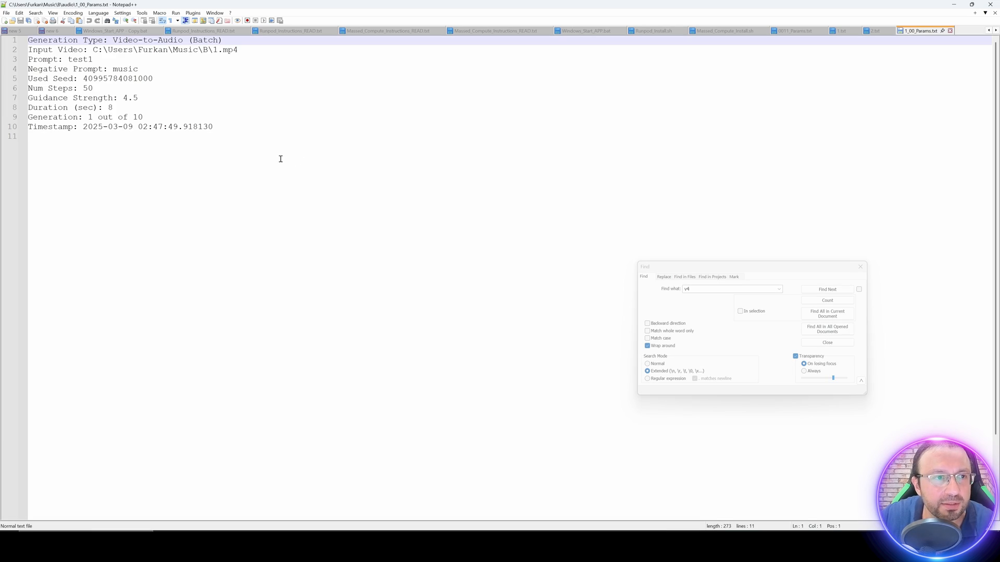
left_click_drag(94, 61, 70, 62)
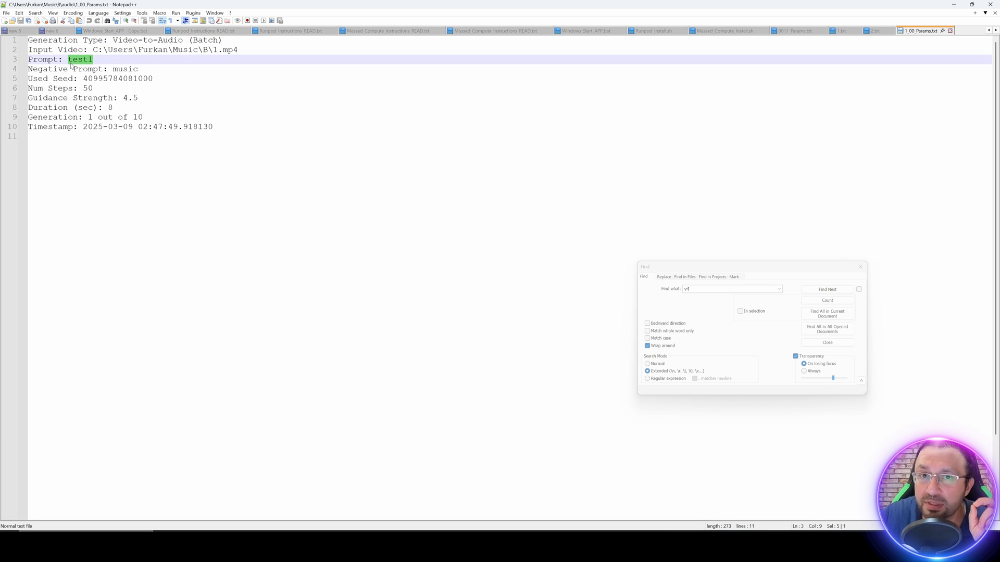
left_click(952, 5)
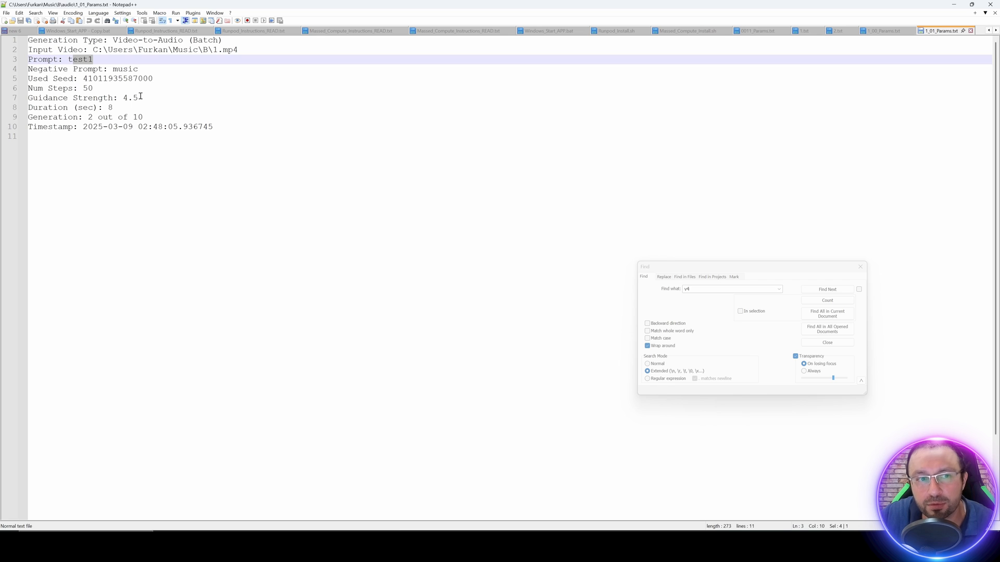
left_click(111, 59)
double_click(115, 78)
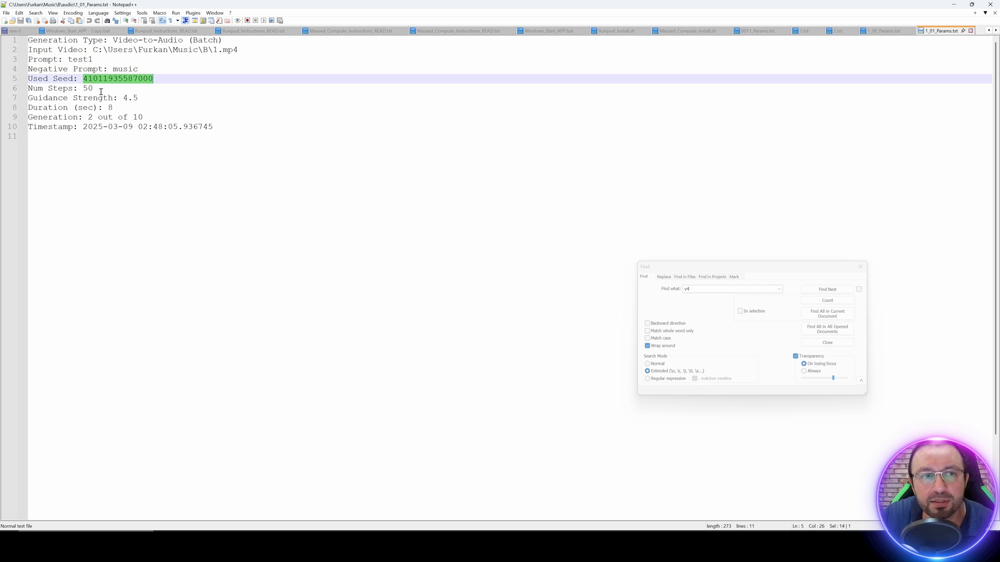
left_click(954, 4)
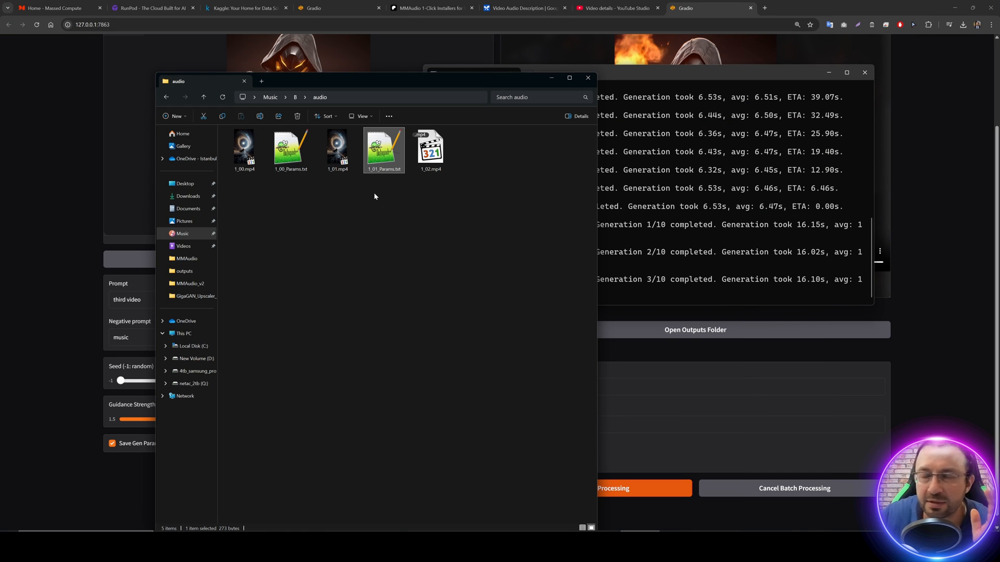
Step: Cancel the running batch processing and check the command window
left_click(13, 203)
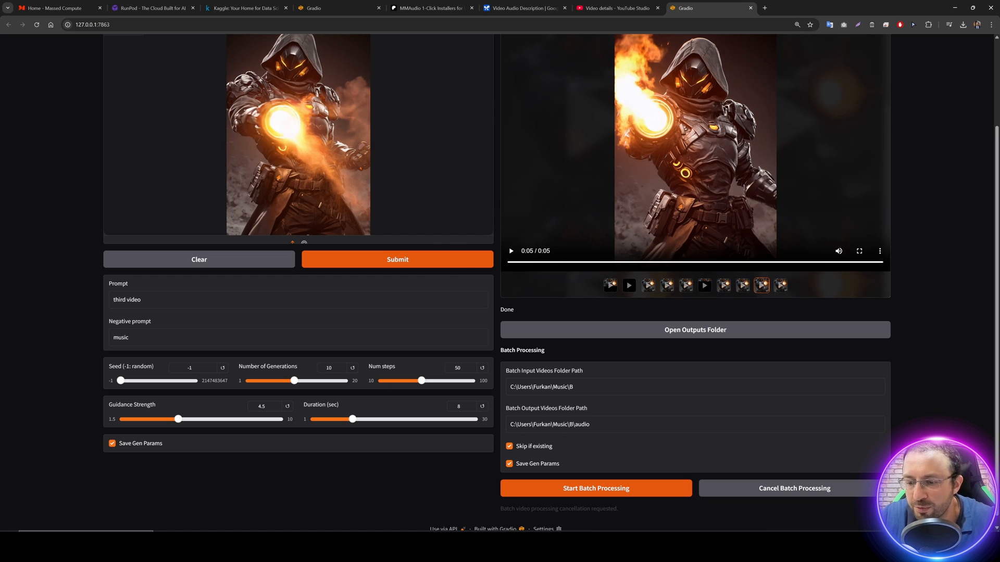
key("alt+Tab")
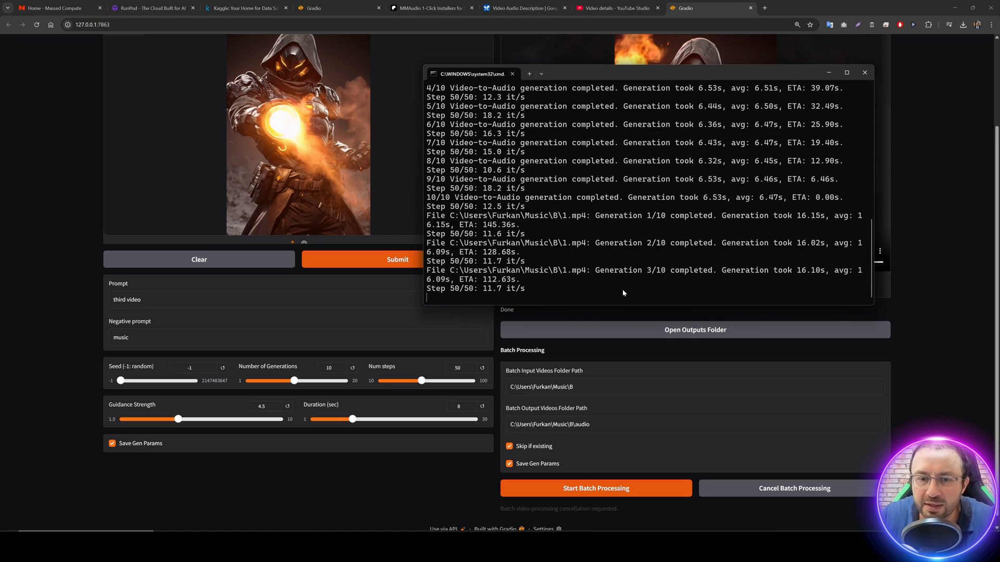
key("alt+Tab")
Step: Set the number of generations to 1, start batch processing again and watch its progress in the command window
left_click(332, 368)
key("BackSpace")
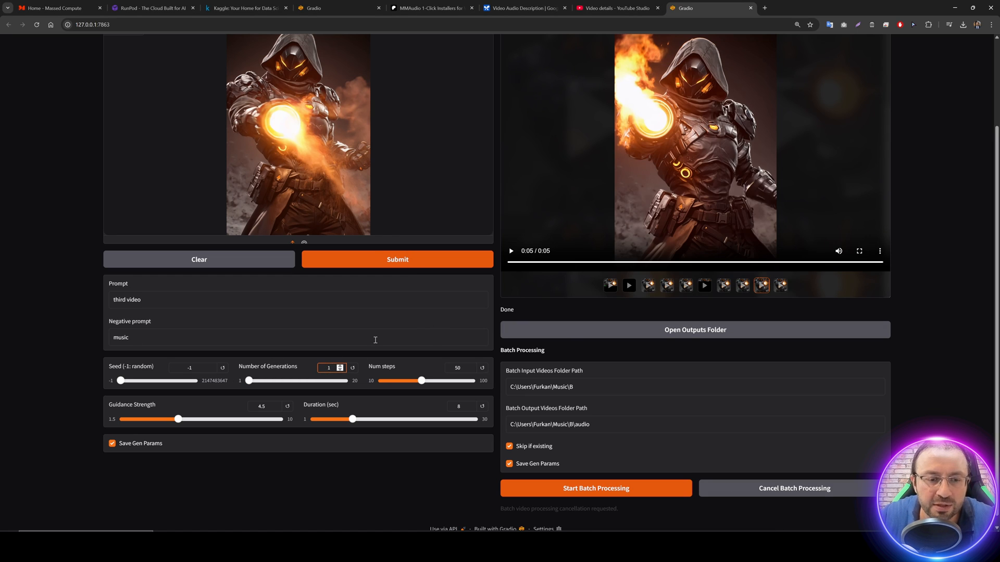
left_click(599, 493)
key("alt+Tab")
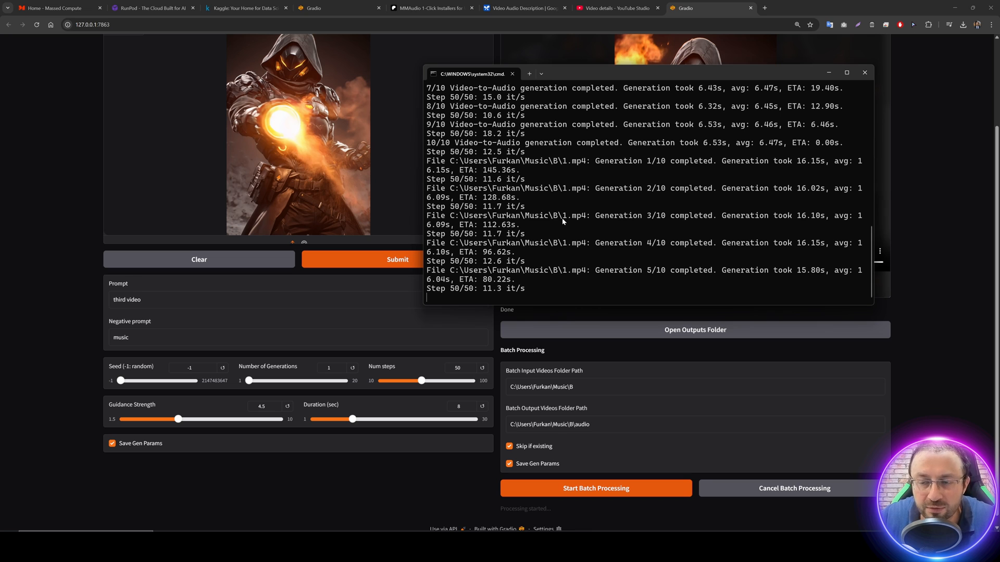
Step: Close the app's command window to stop the running MMAudio process
right_click(720, 546)
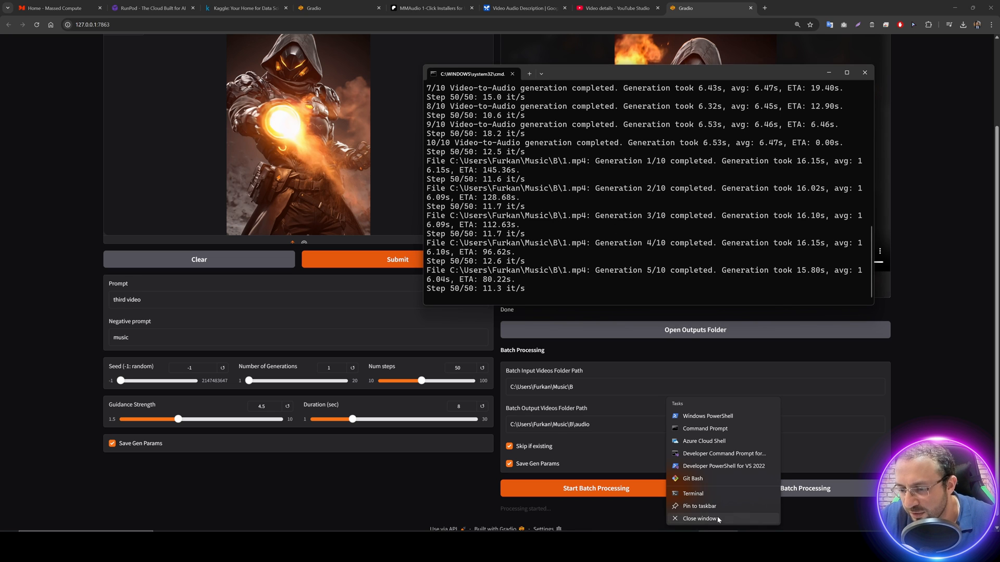
left_click(718, 520)
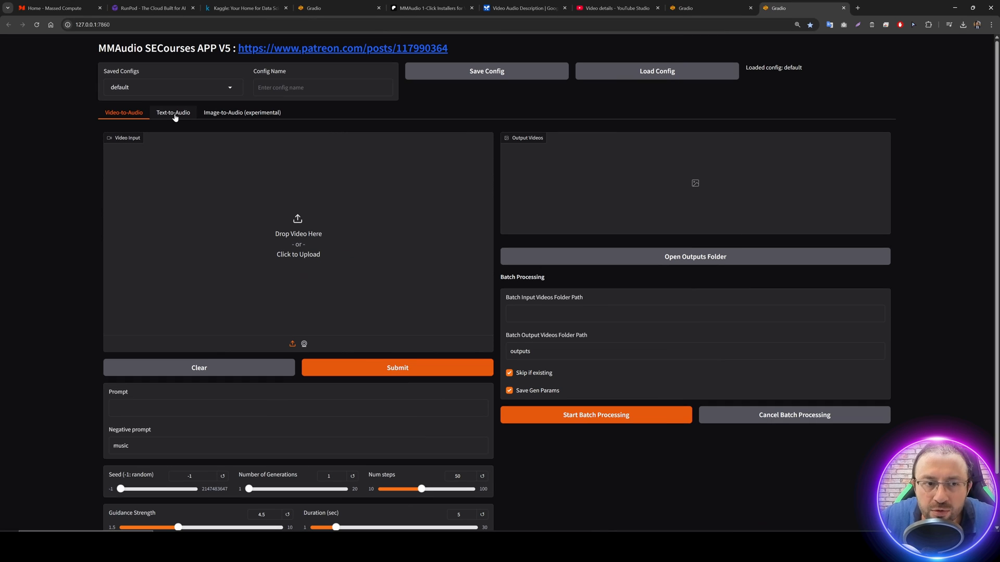
Step: Switch to text-to-audio generation and enter the prompt "rhythmic splashing and lapping of water", copied from the Patreon post's examples
left_click(175, 115)
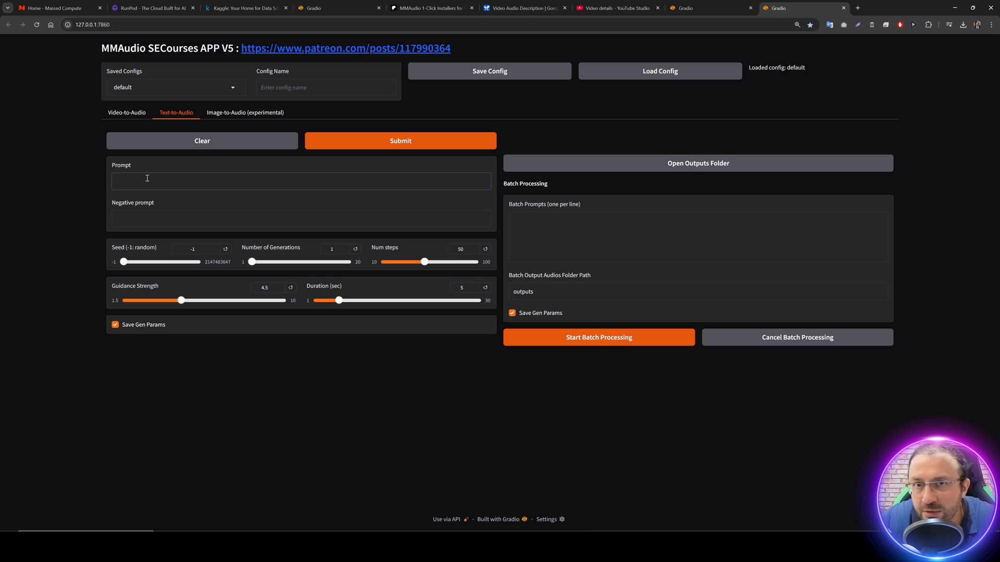
left_click(443, 15)
scroll(458, 235, "down", 2)
left_click_drag(460, 232, 270, 236)
left_click(831, 7)
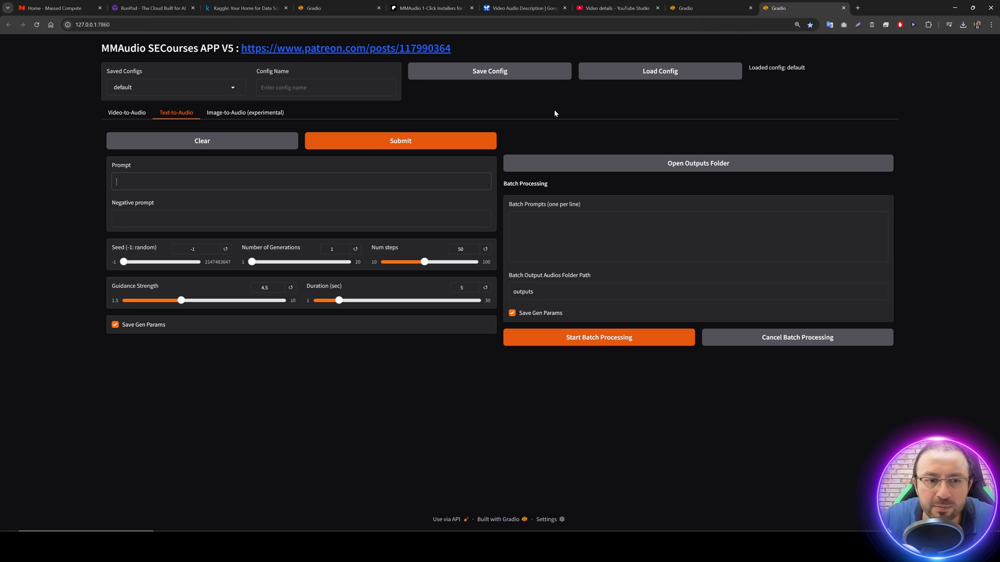
Step: Set the number of generations to 3, submit the text-to-audio prompt and watch its progress in the command window
double_click(324, 251)
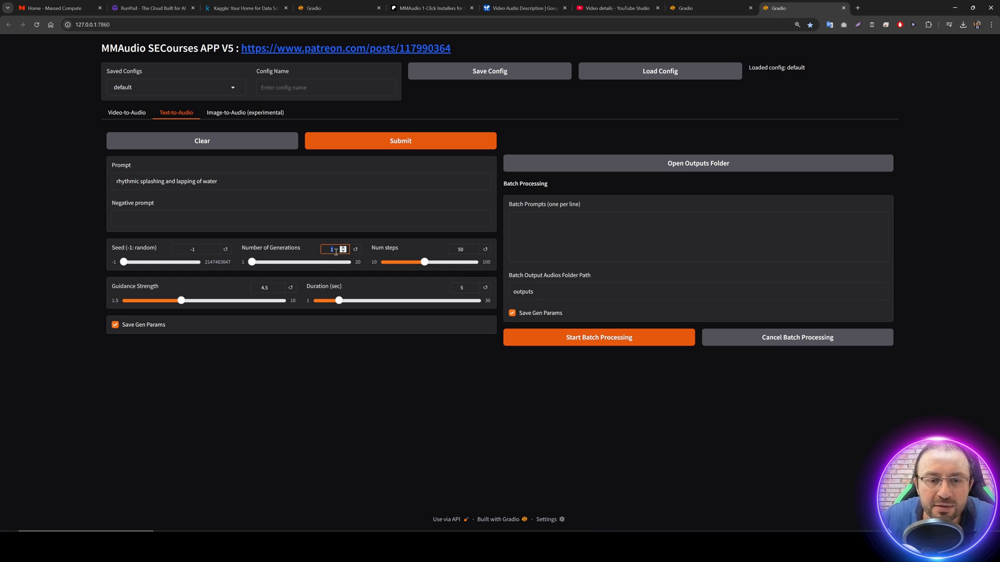
type("3")
left_click(493, 143)
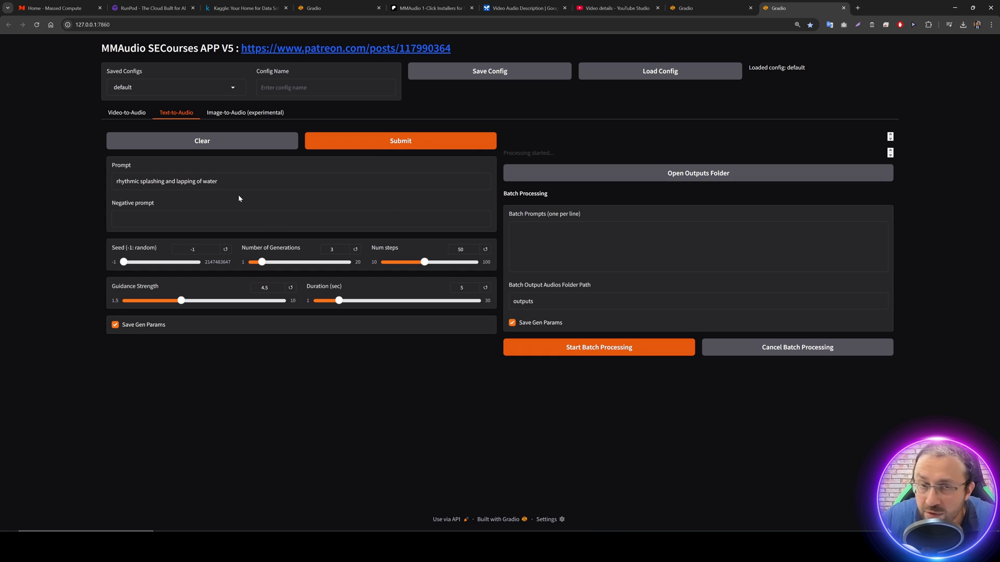
key("alt+Tab")
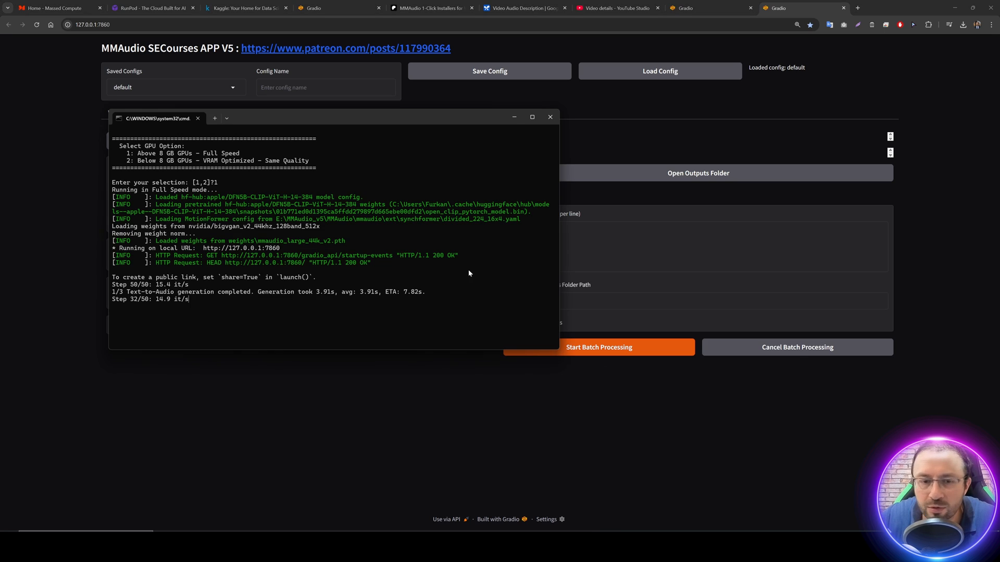
scroll(366, 329, "up", 3)
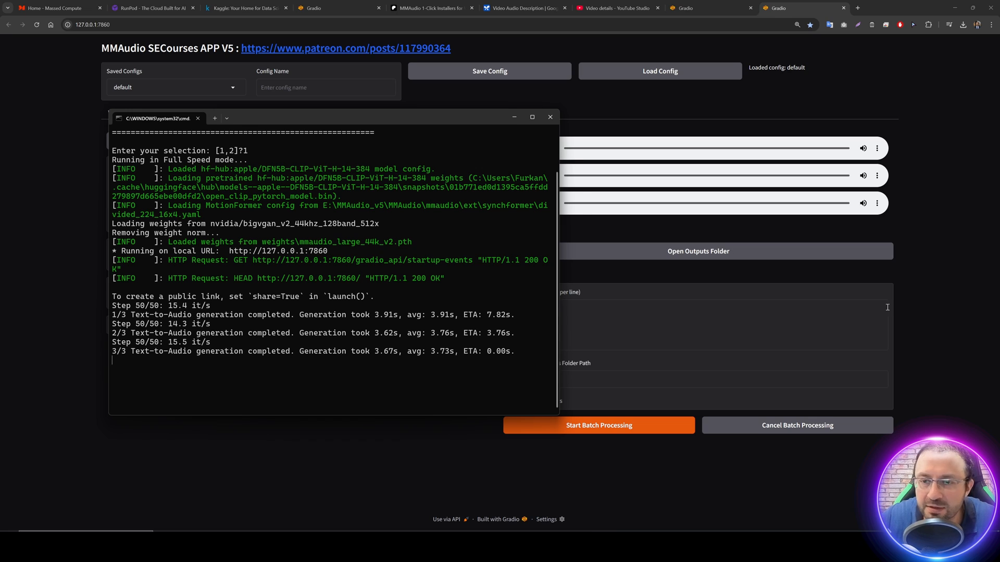
left_click(929, 233)
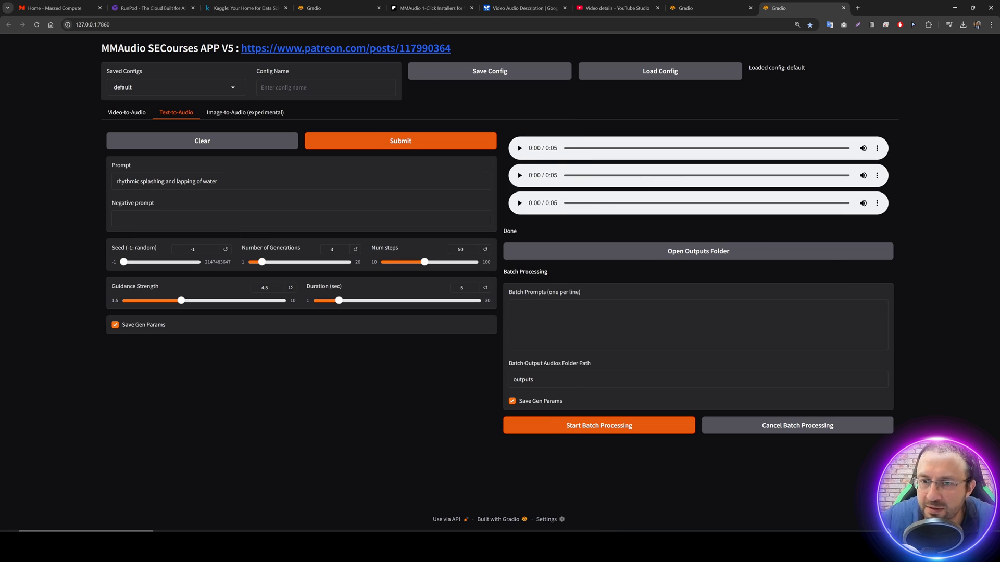
Step: Play the first generated audio clip and check the new MP3 files 0012 to 0014 in the outputs folder
left_click(519, 148)
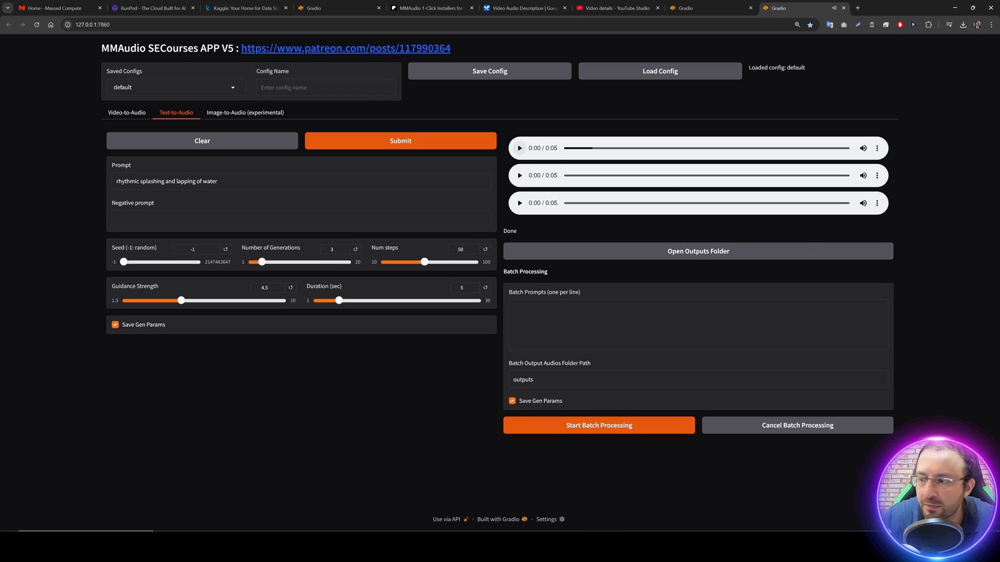
left_click(878, 149)
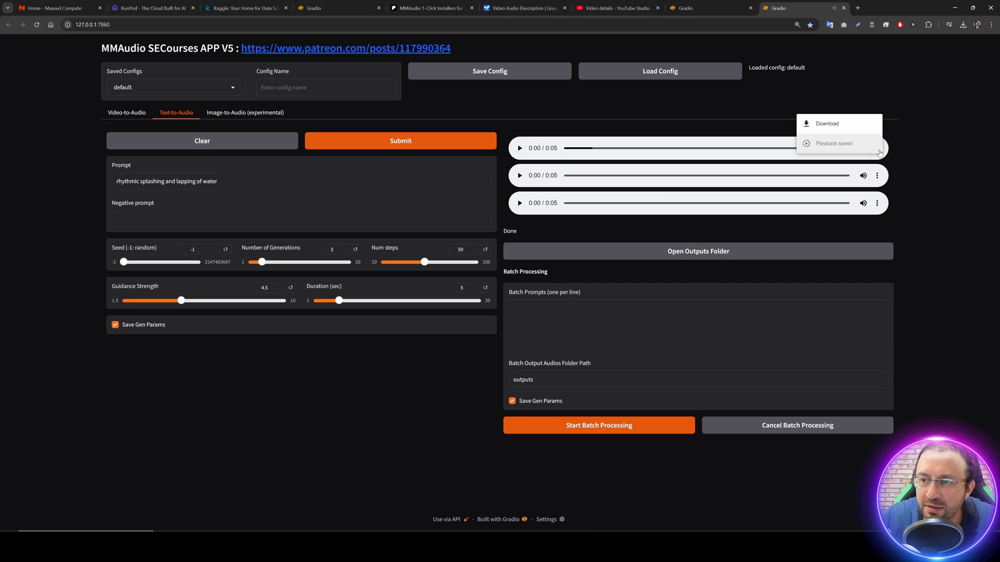
left_click(701, 252)
scroll(521, 313, "down", 1)
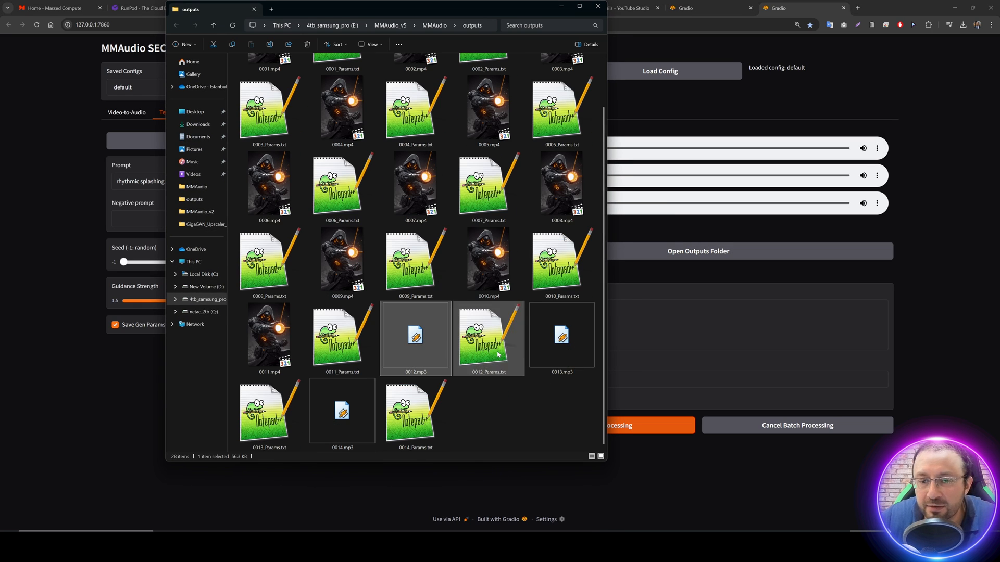
left_click(557, 353)
left_click(349, 423)
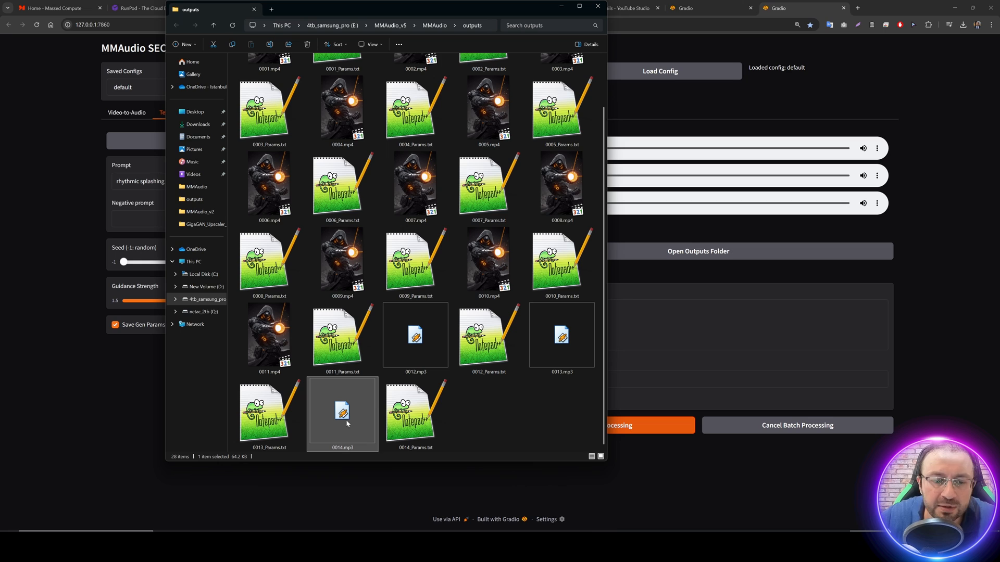
left_click(614, 378)
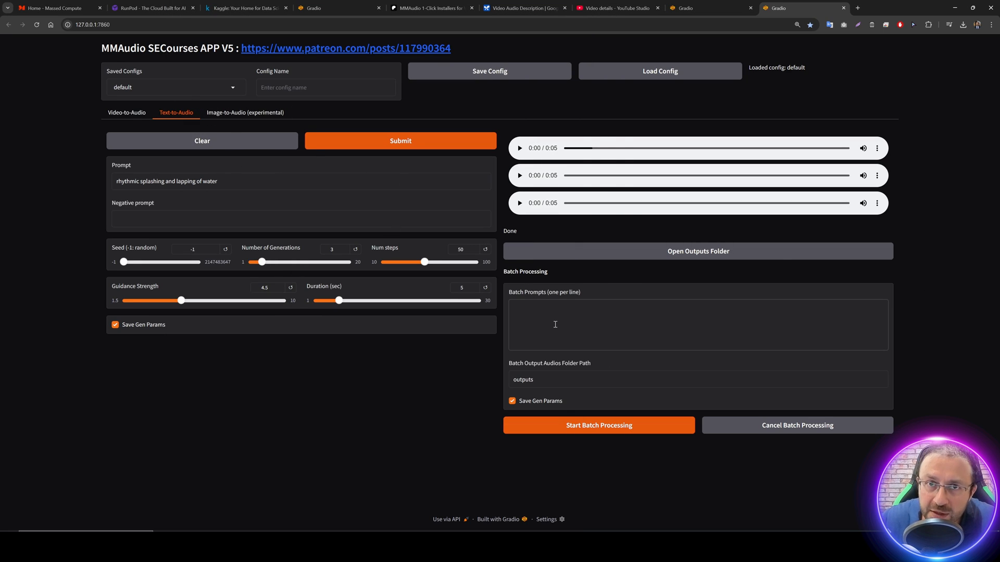
Step: Fill the batch prompts with "rhythmic splashing and lapping of water" and "creamy sound of mashed potatoes being scooped", copied from the Patreon post
left_click(571, 310)
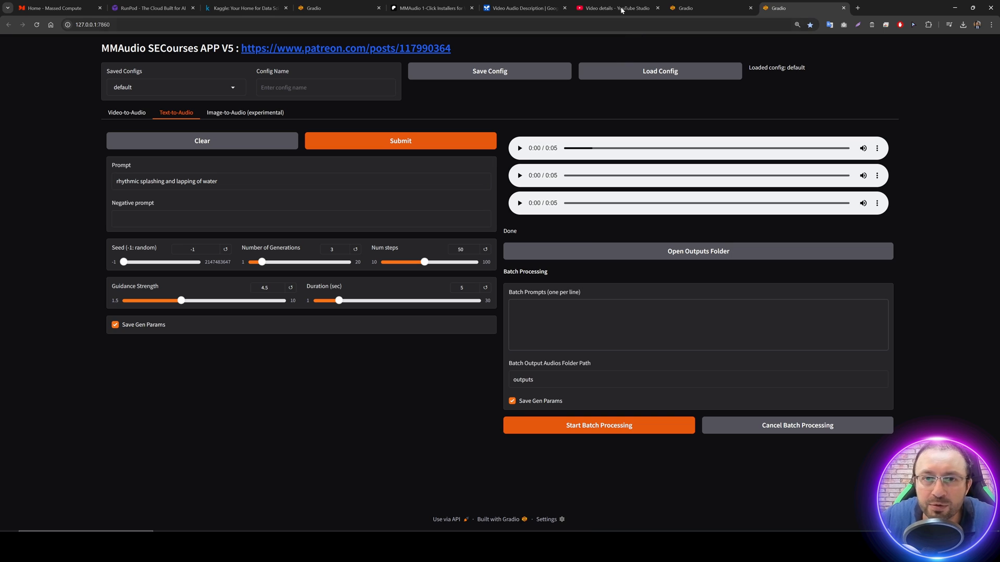
left_click(419, 8)
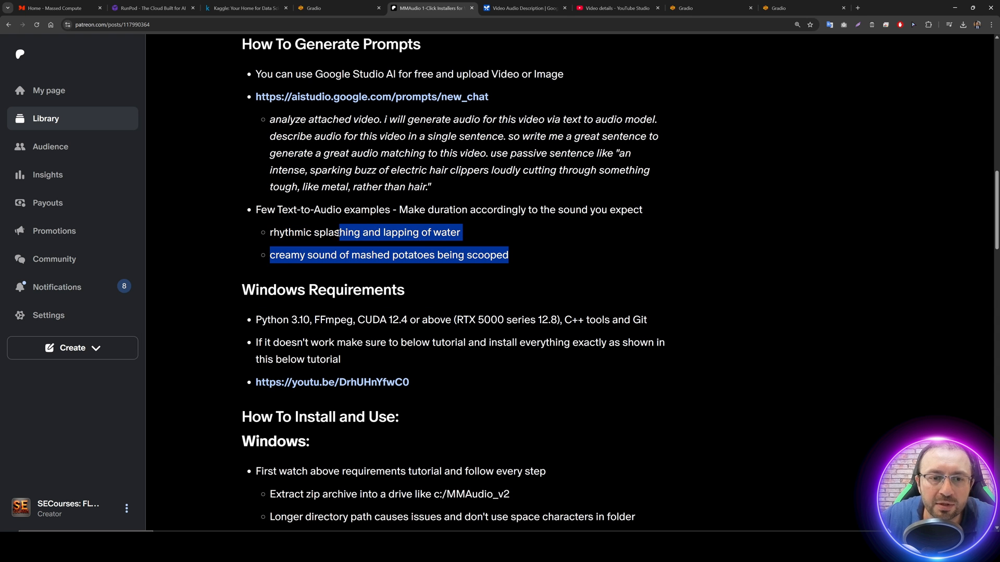
left_click(781, 5)
type("rhythmic splashing and lapping of water  creamy sound of mashed potatoes being scooped")
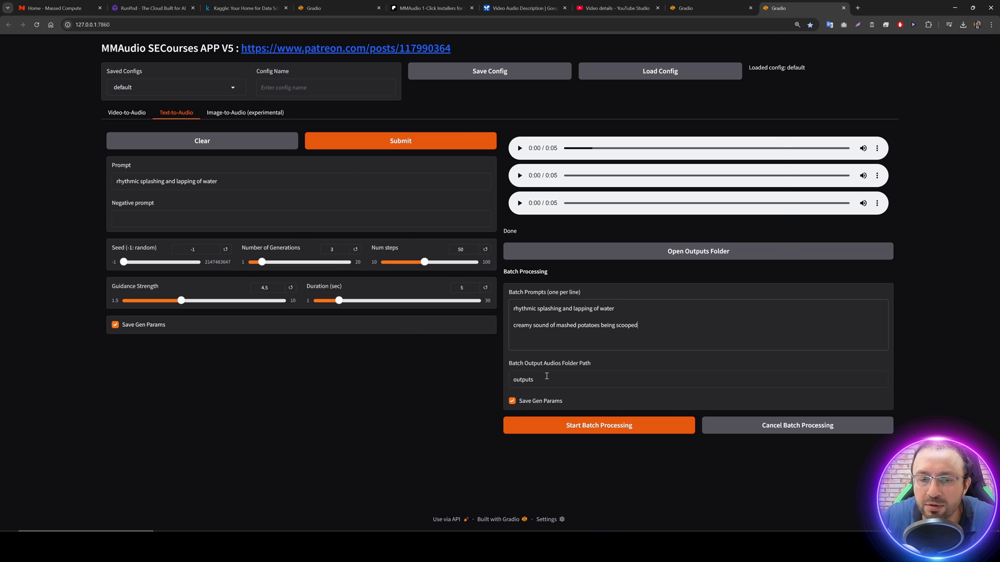
Step: Set the batch output audios folder to the user's Music\B\3 path and start text-to-audio batch processing
key("alt+Tab")
left_click(829, 405)
key("ctrl+a")
type("C:\\Users\\Furkan\\Music\\B")
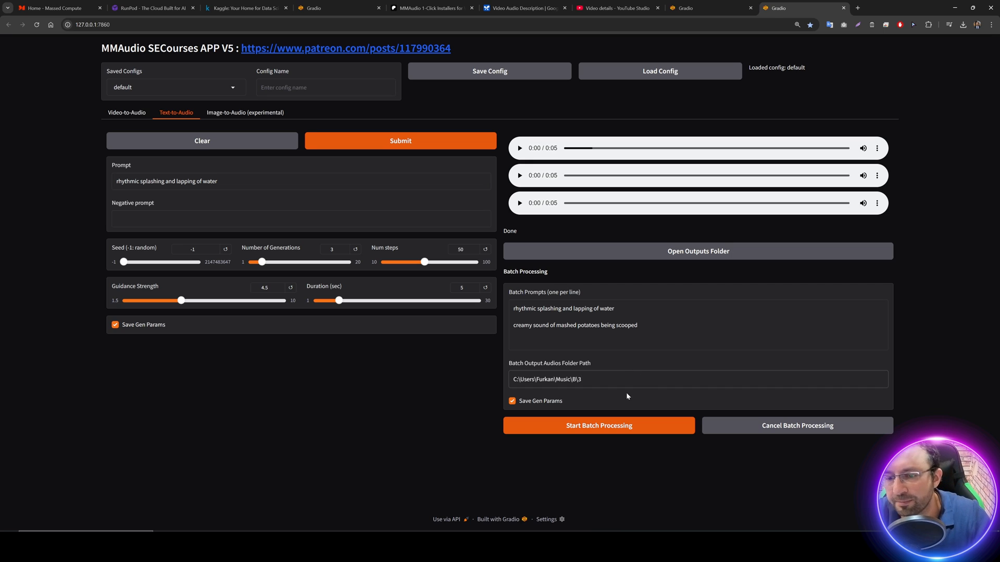
left_click(604, 424)
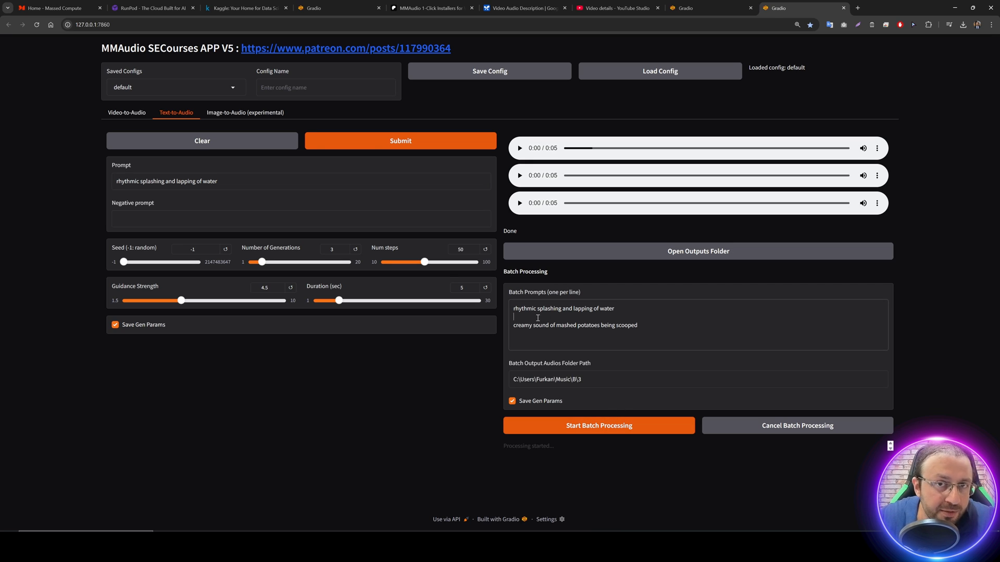
Step: Check the batch progress in the command window and compare the files in folder 3 with the number of generations setting
key("alt+Tab")
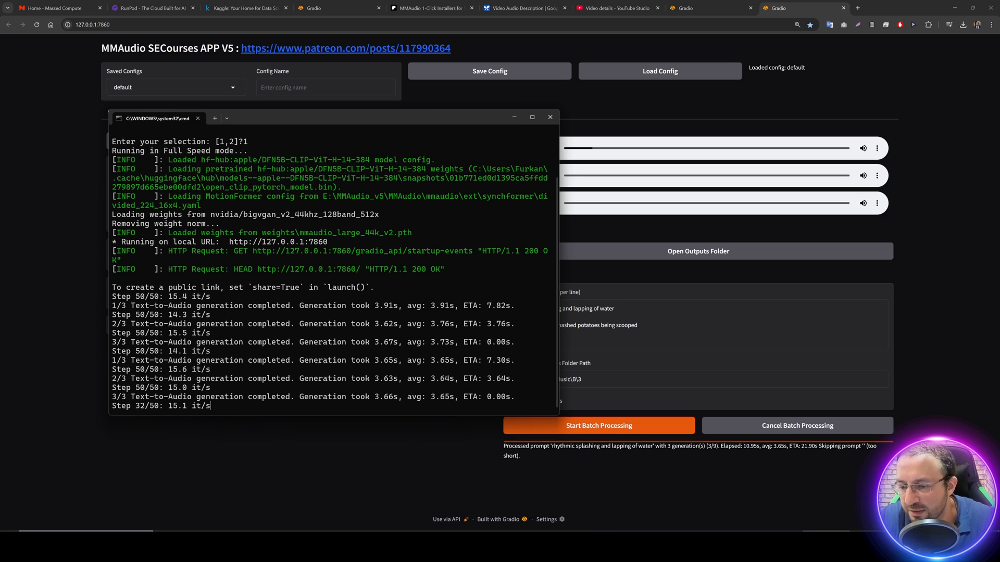
left_click(638, 546)
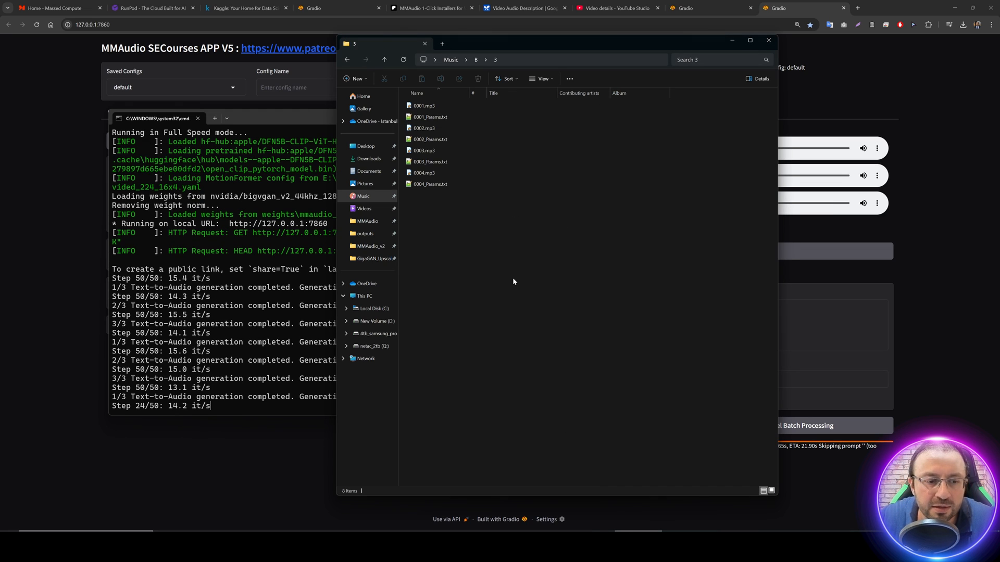
left_click(68, 314)
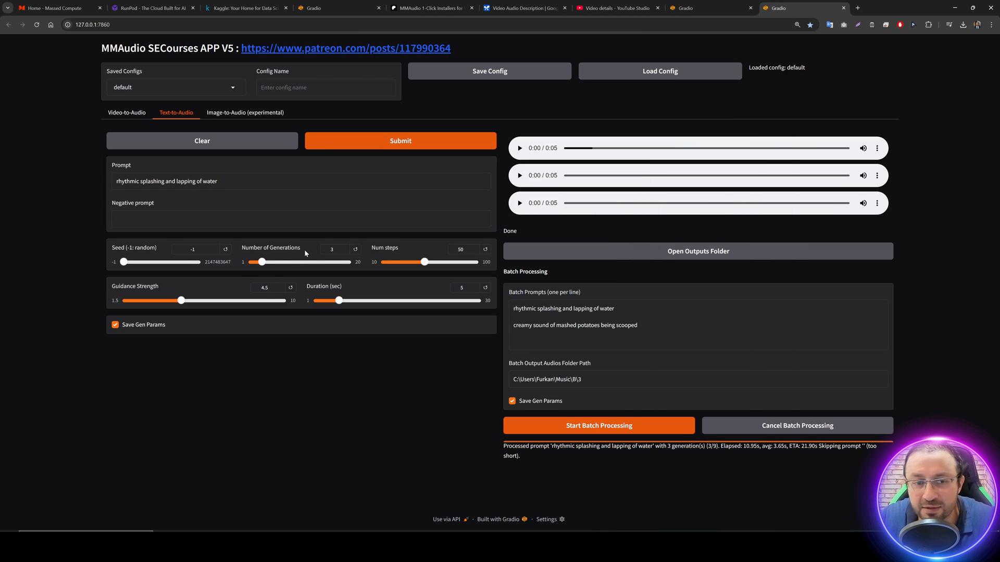
left_click_drag(305, 249, 242, 249)
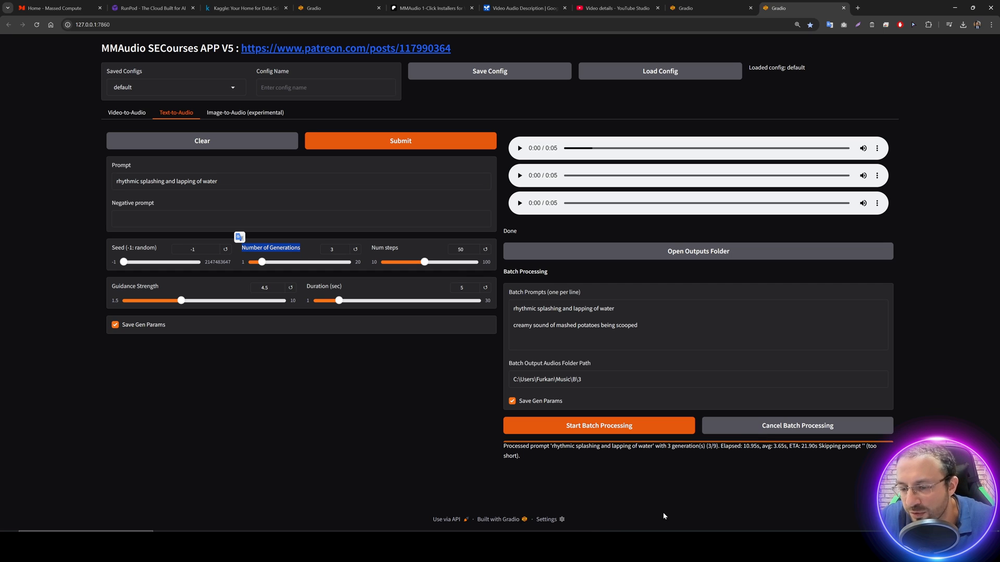
Step: Reopen output folder 3 and display its files as large icons
left_click(638, 546)
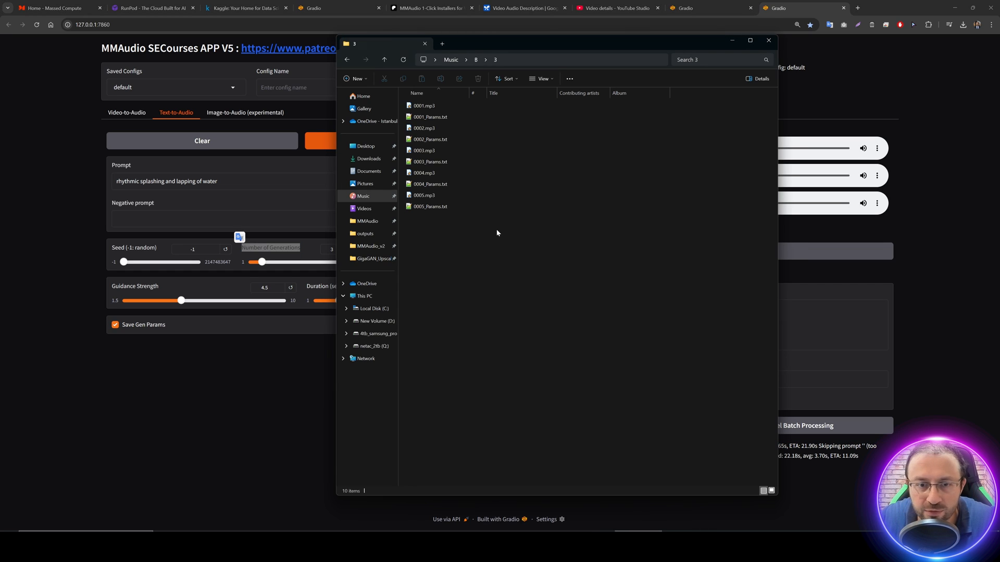
right_click(483, 244)
left_click(625, 259)
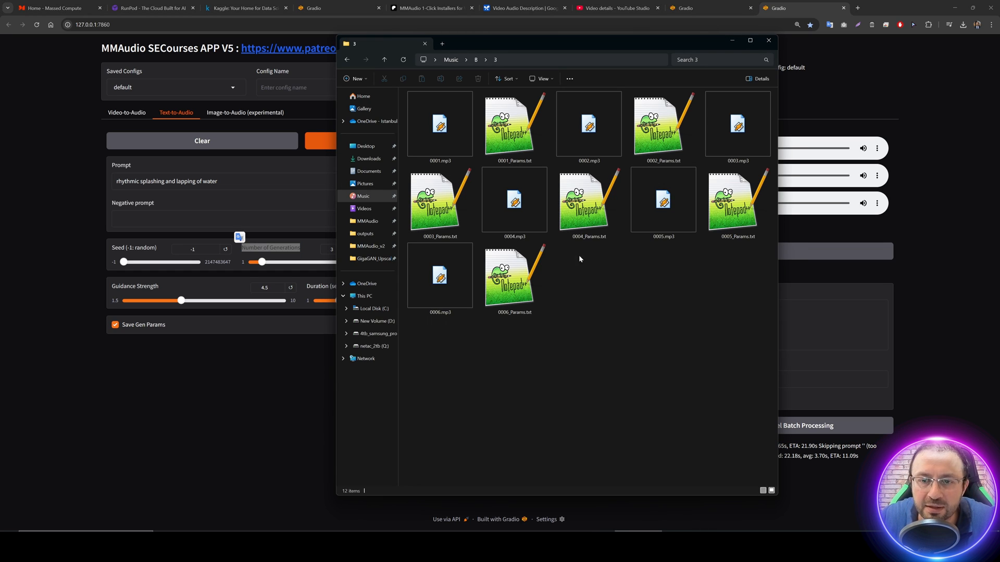
Step: Check the prompt and used seed recorded in 0004_Params.txt and review the batch progress in the command window
double_click(582, 204)
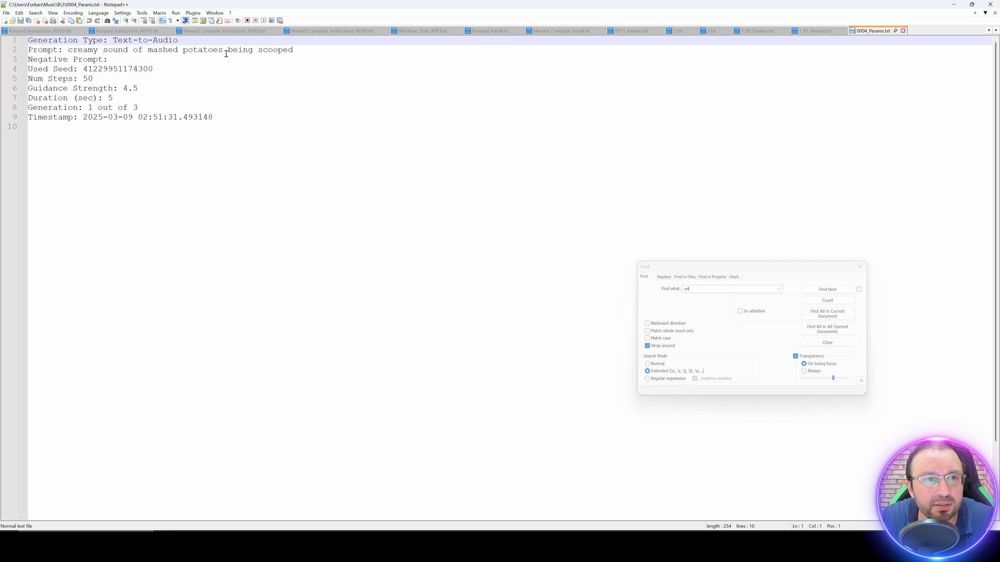
left_click_drag(293, 50, 182, 50)
left_click_drag(154, 69, 92, 68)
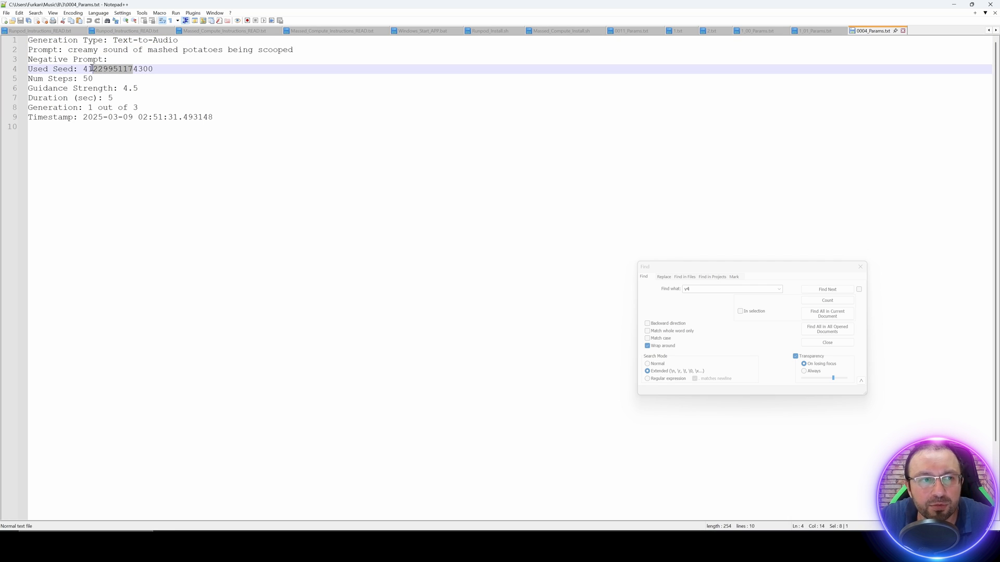
left_click(949, 2)
left_click(526, 547)
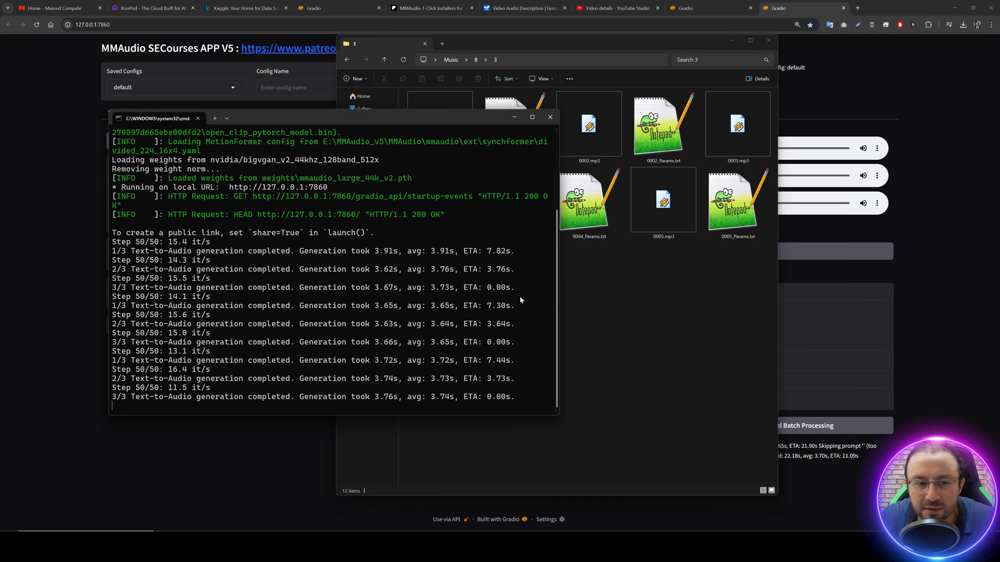
left_click(629, 361)
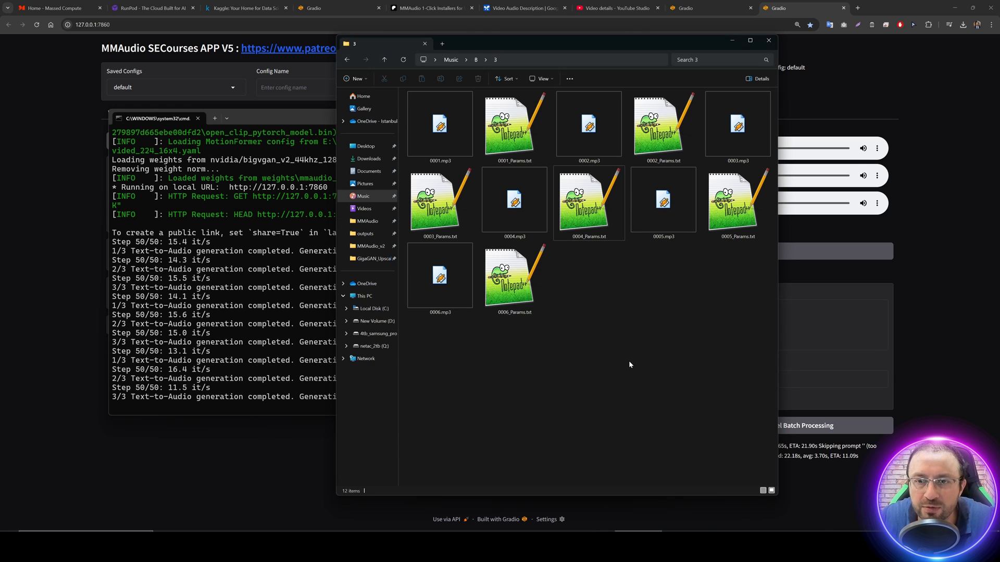
Step: Play 0001.mp3 from folder 3 in Winamp, dismissing the media library prompt, close the player and return to the browser
double_click(440, 125)
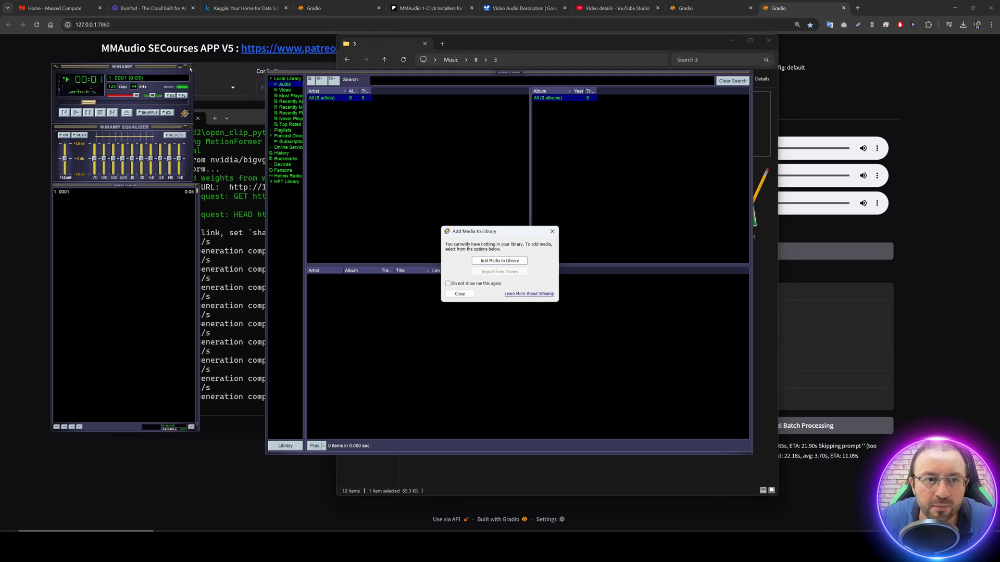
left_click(553, 232)
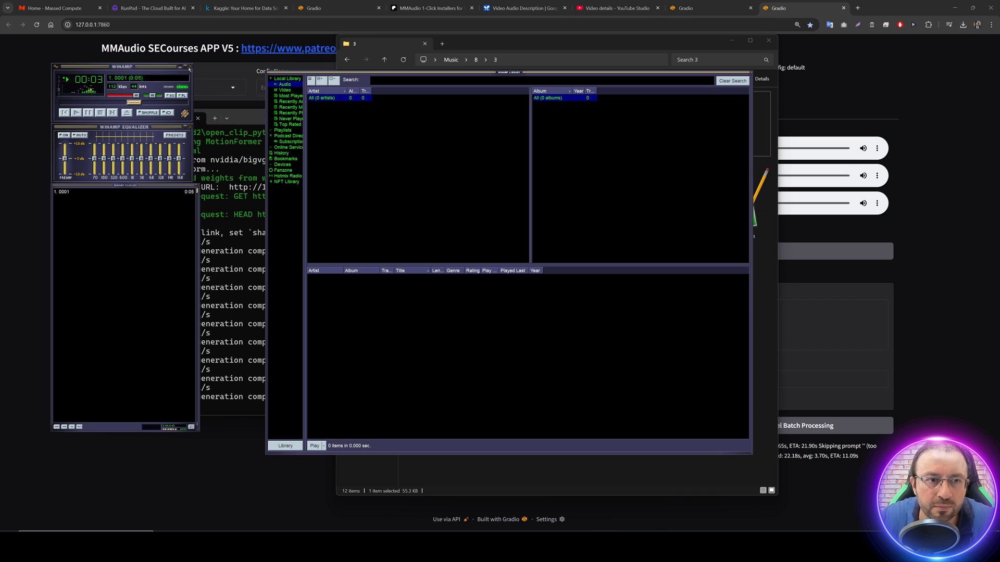
left_click(191, 67)
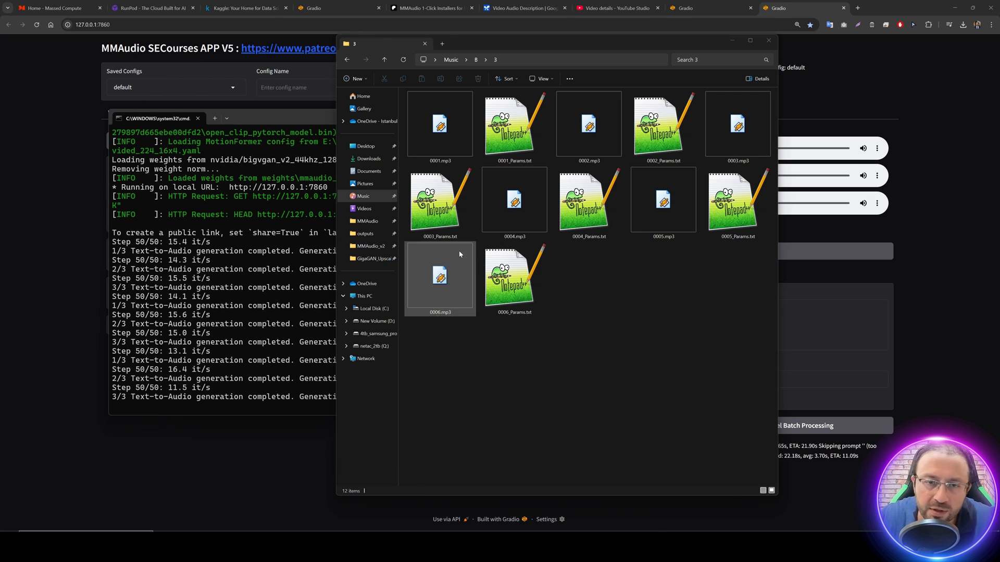
left_click(1, 218)
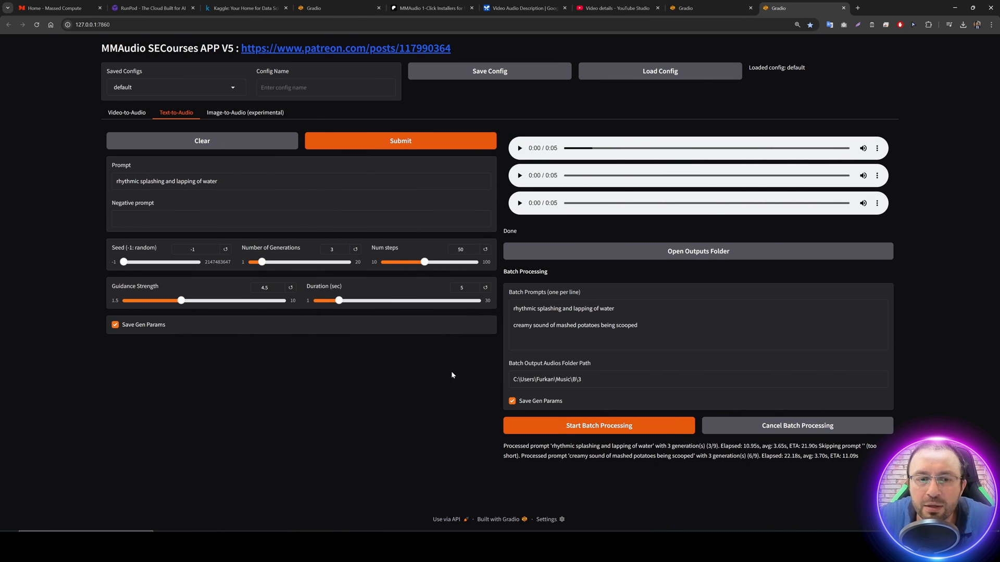
Step: Switch to experimental image-to-audio generation and load the picture of a boat on a lake with purple flowers from Downloads
left_click(235, 113)
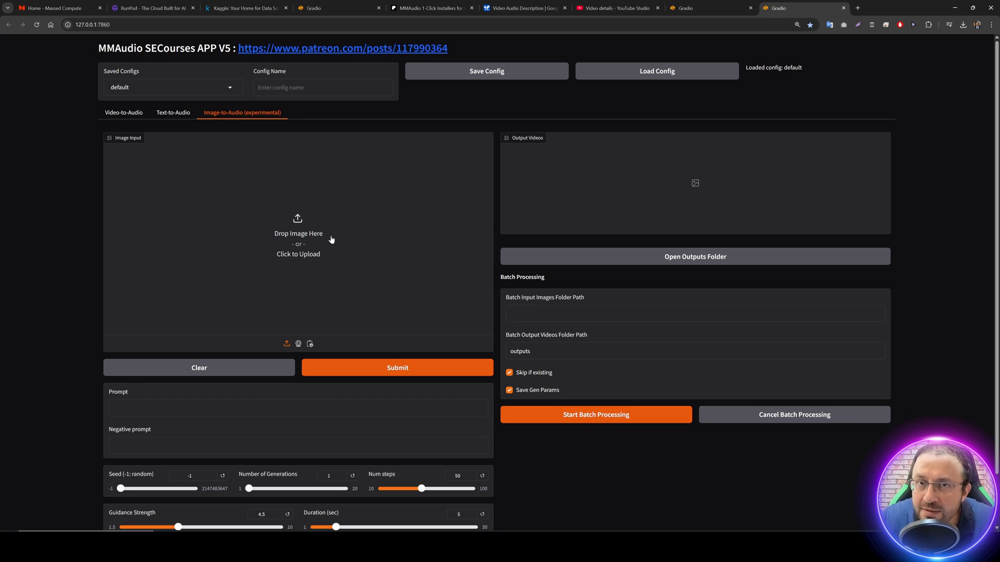
left_click(304, 237)
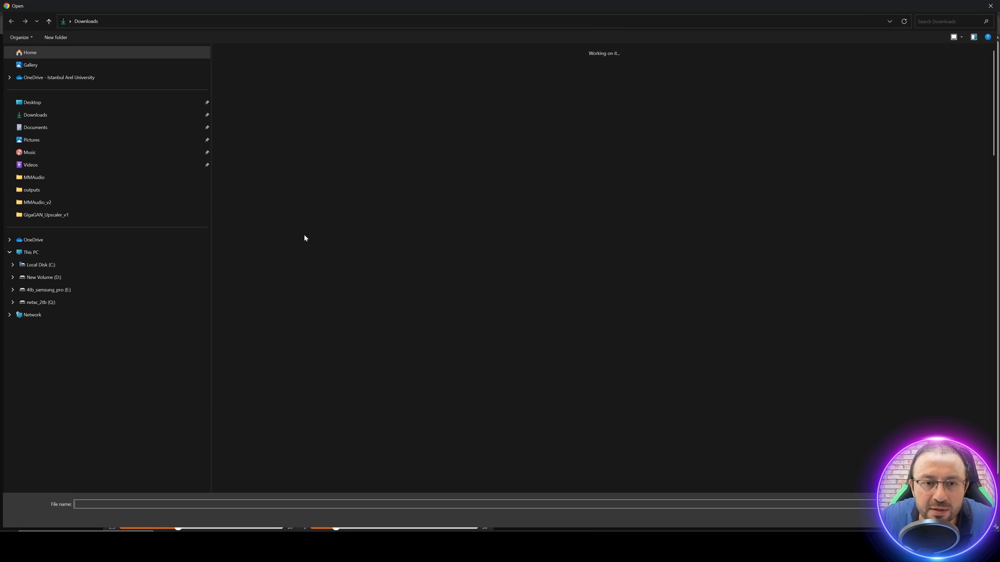
double_click(333, 137)
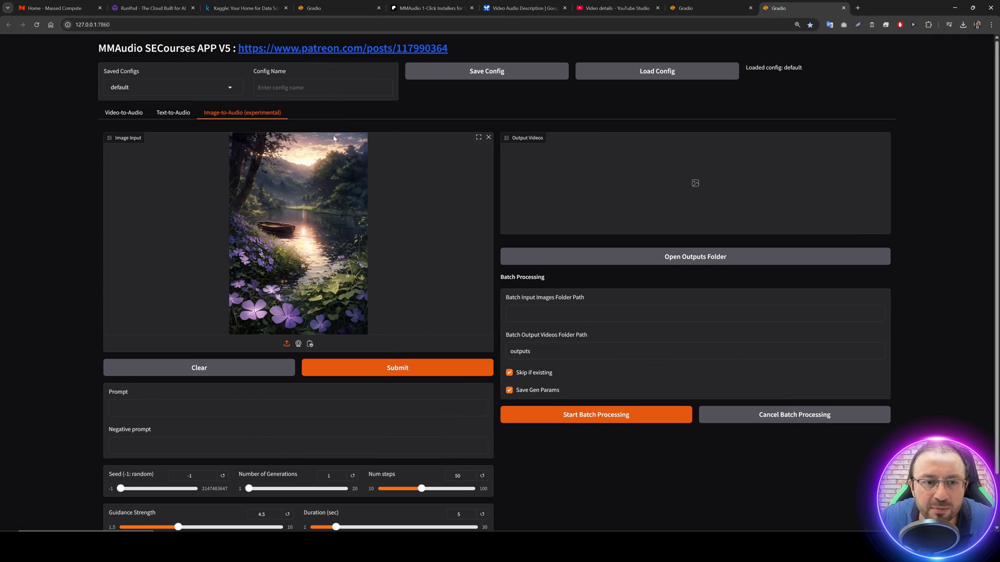
scroll(320, 227, "down", 1)
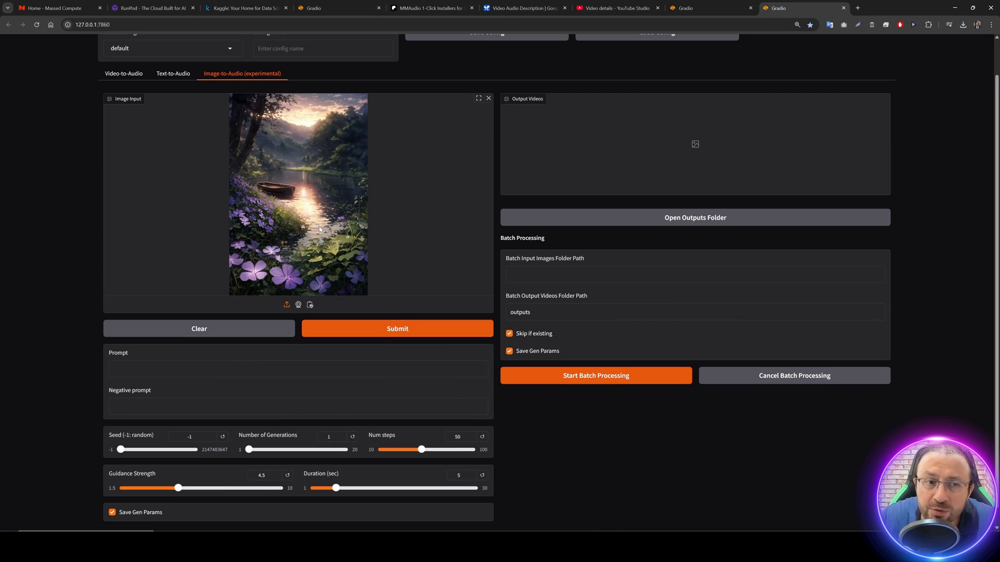
Step: Generate audio for the boat-on-a-lake image without a prompt, check the command window's progress, and play the resulting video
scroll(319, 226, "down", 1)
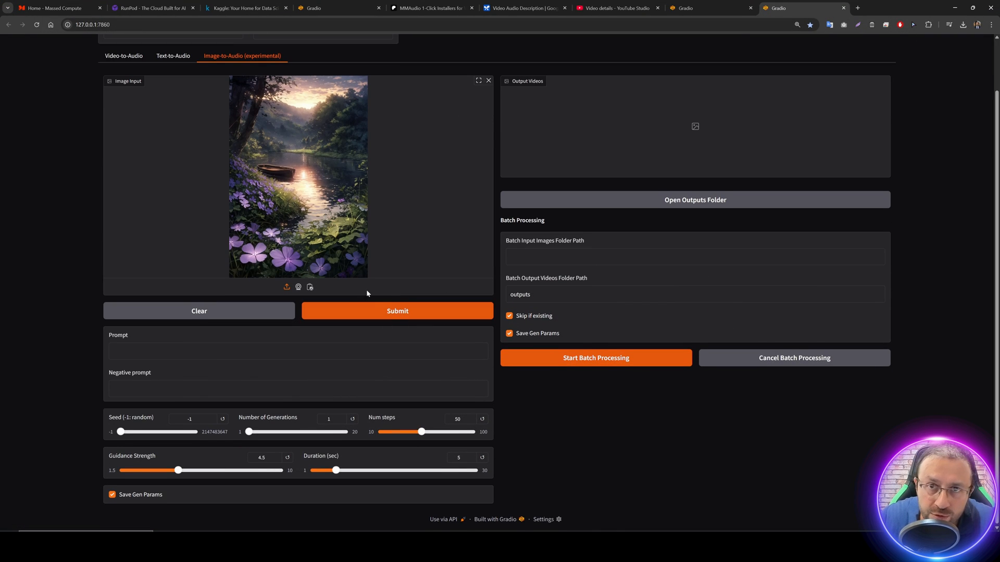
left_click(390, 316)
key("alt+Tab")
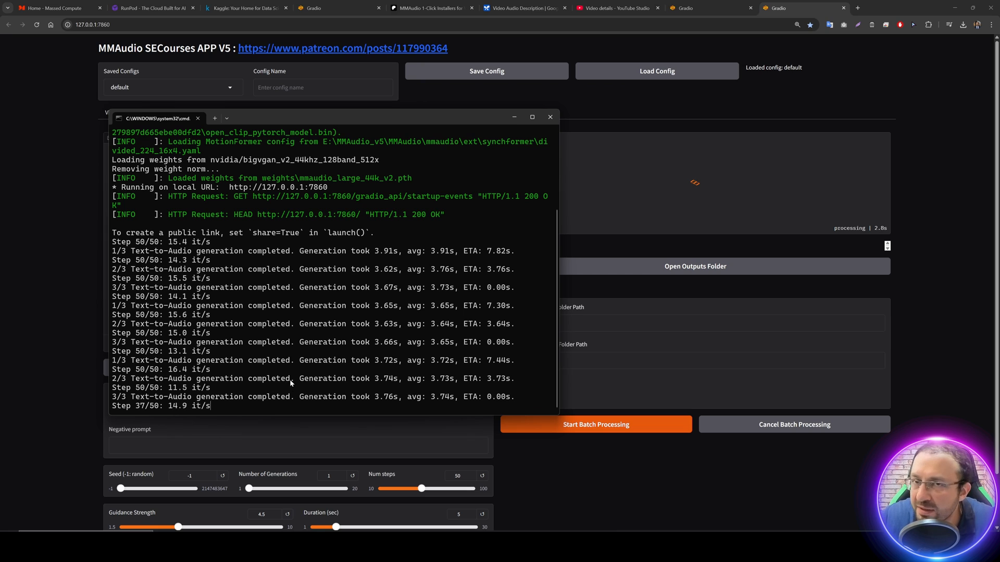
key("alt+Tab")
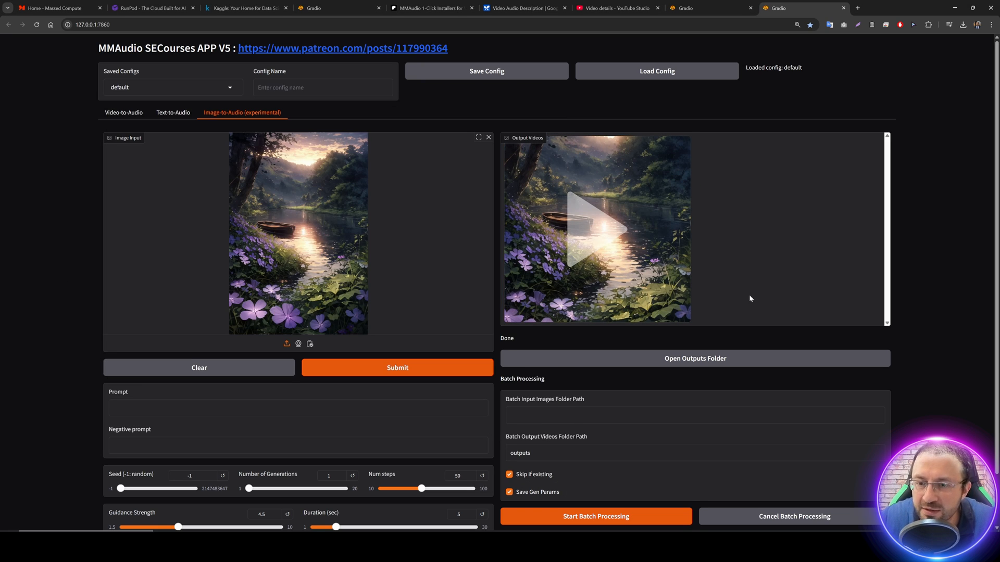
left_click(598, 229)
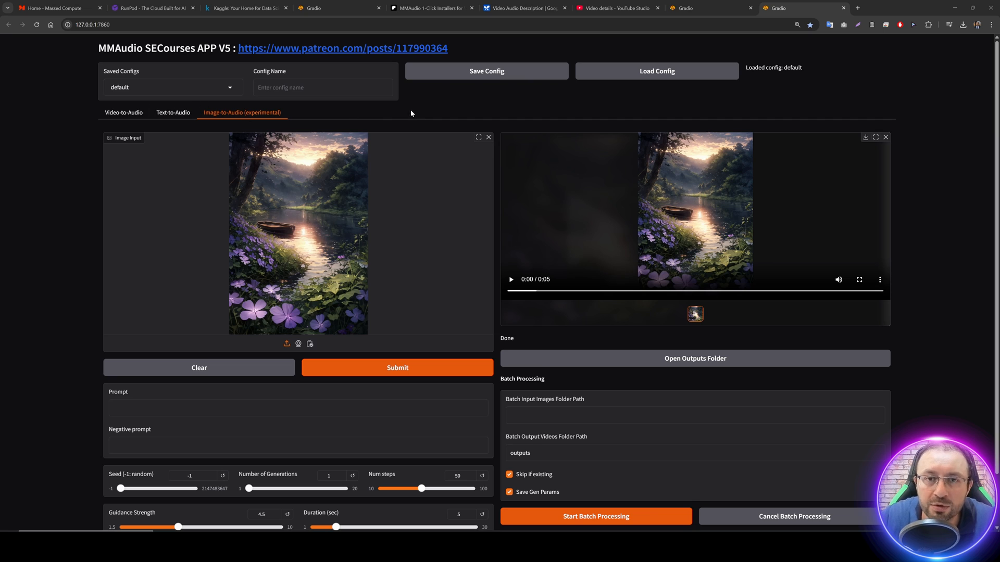
Step: Replace the input image with the giant snake picture from Downloads, generate its audio, and play the result
left_click(489, 137)
left_click(298, 205)
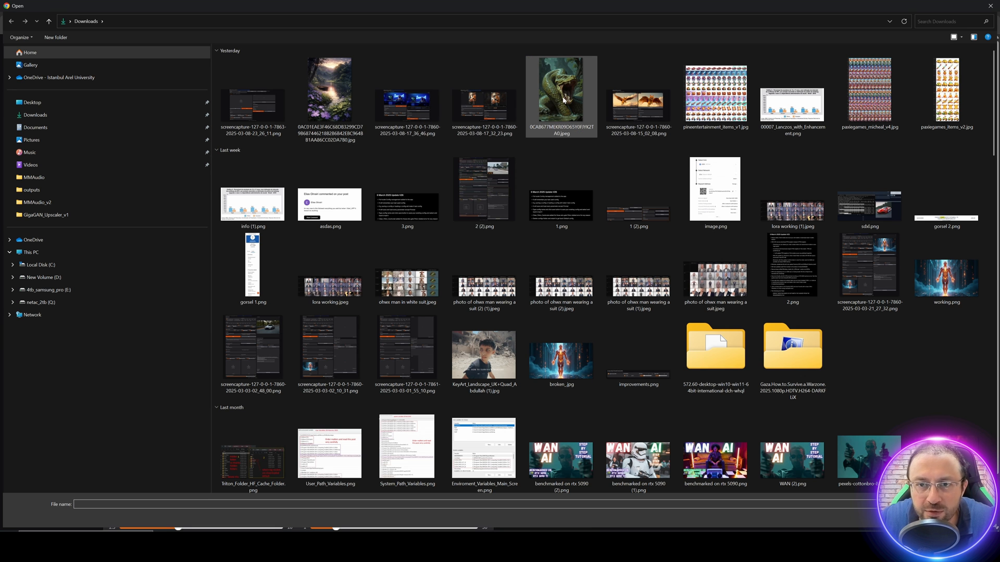
double_click(563, 100)
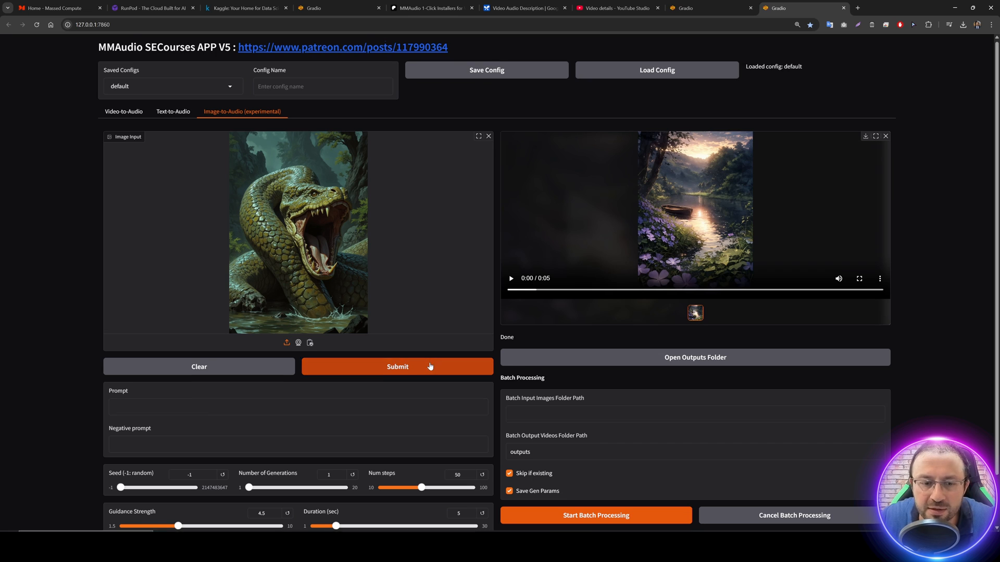
left_click(424, 369)
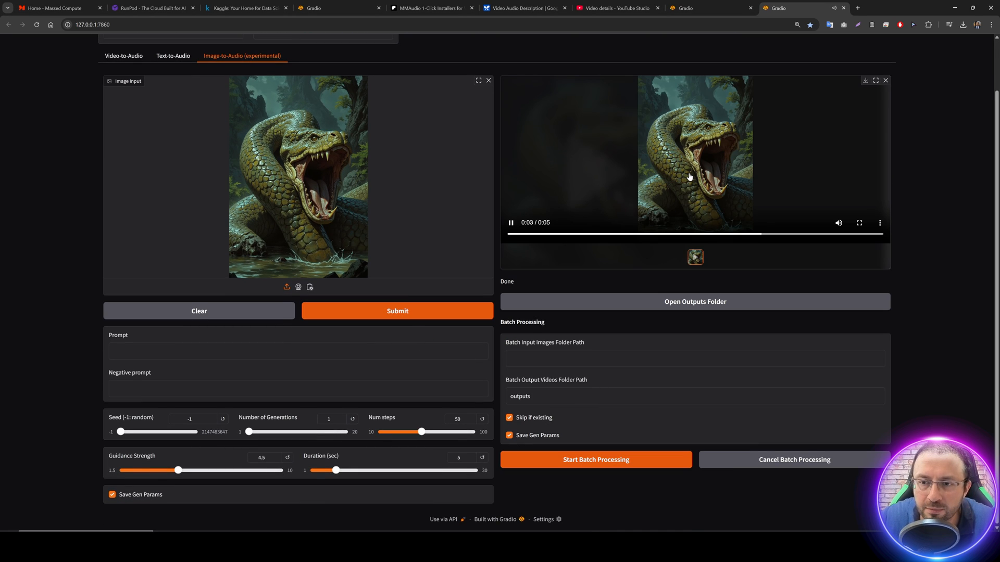
left_click(688, 178)
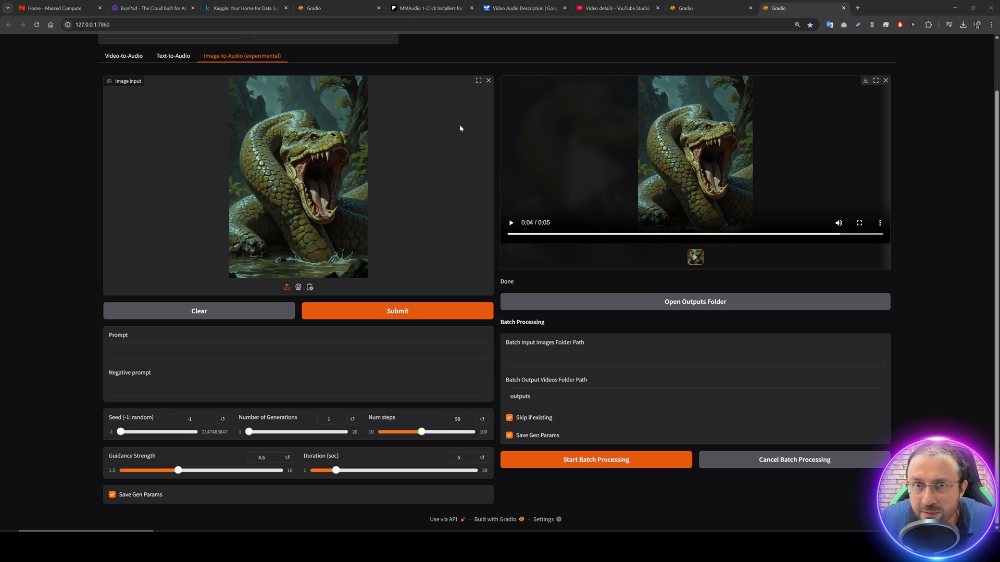
Step: Copy the "analyze attached video" prompt from the Patreon post into a cleared Google AI Studio chat
left_click(431, 8)
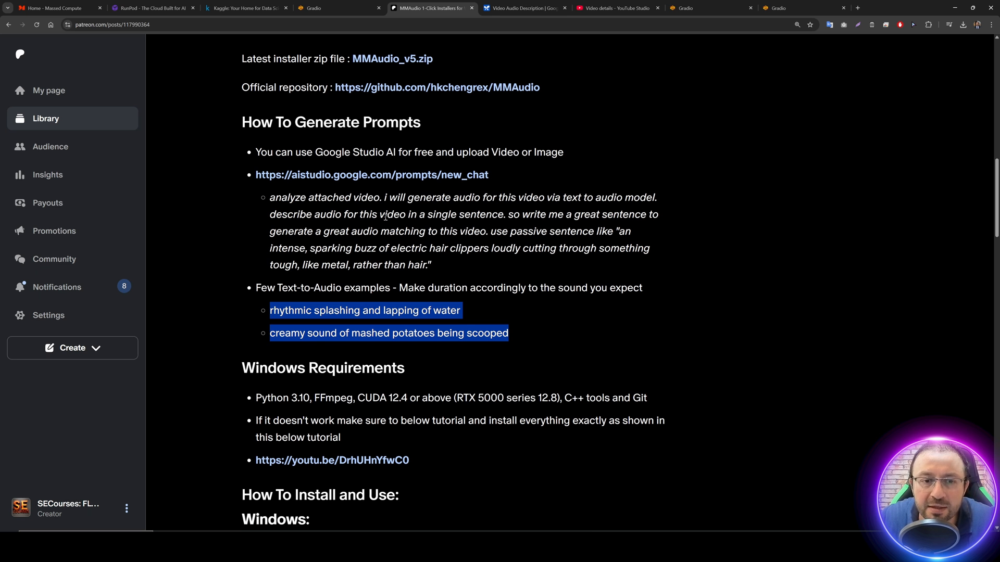
left_click_drag(437, 267, 270, 197)
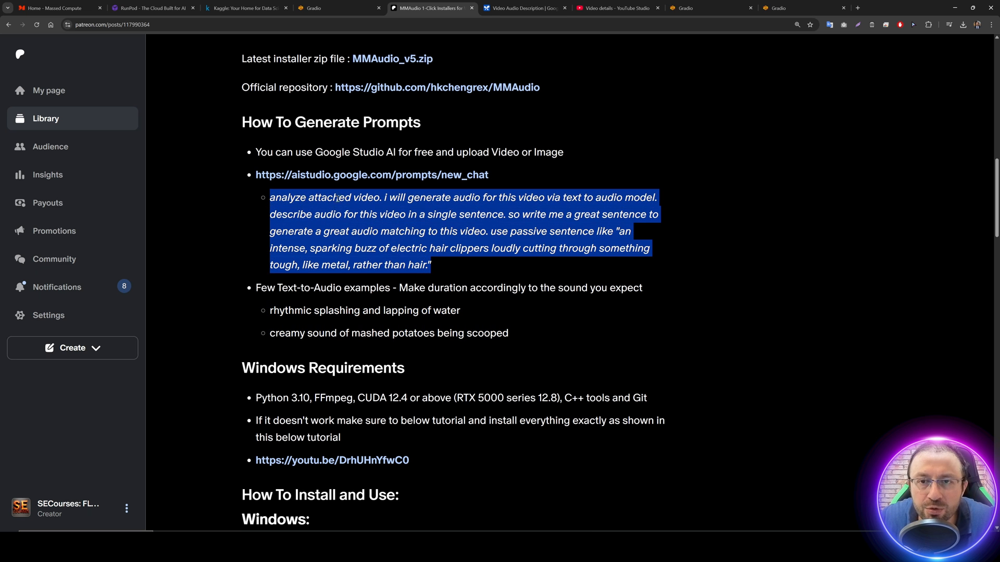
left_click(520, 8)
left_click(861, 512)
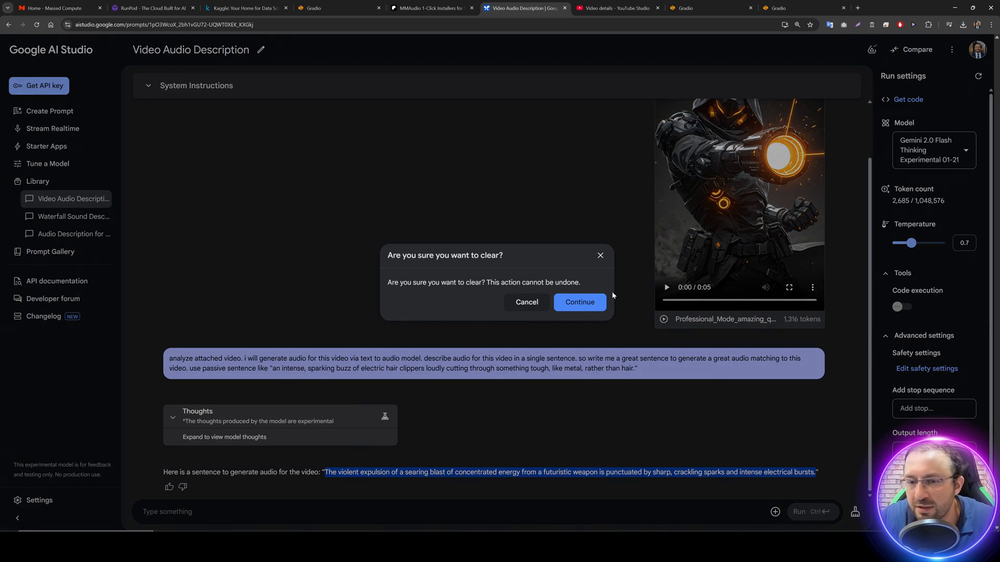
left_click(585, 302)
key("ctrl+v")
Step: Attach the giant snake picture from Downloads to the AI Studio message and run it
left_click(781, 512)
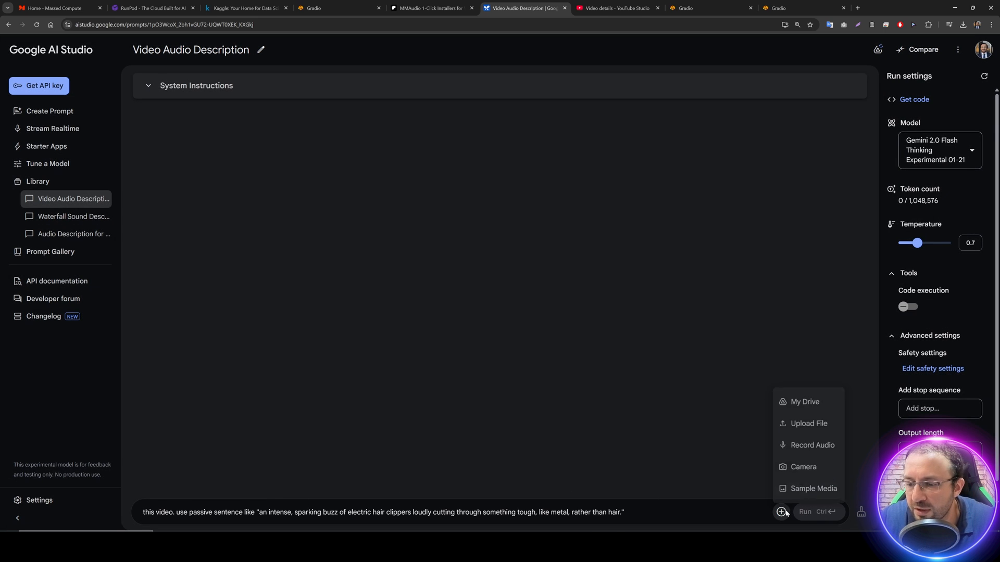
left_click(810, 415)
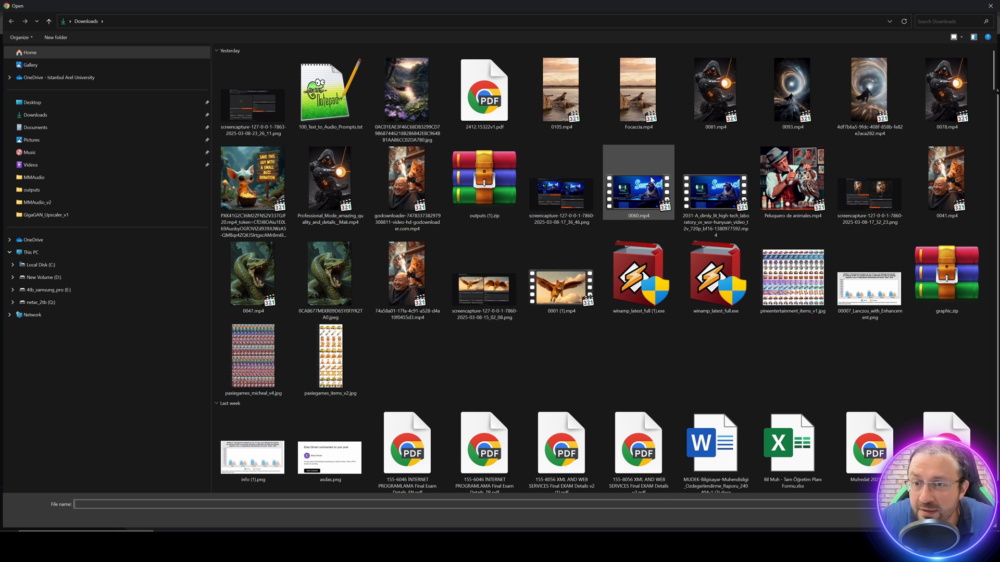
left_click(347, 269)
double_click(347, 270)
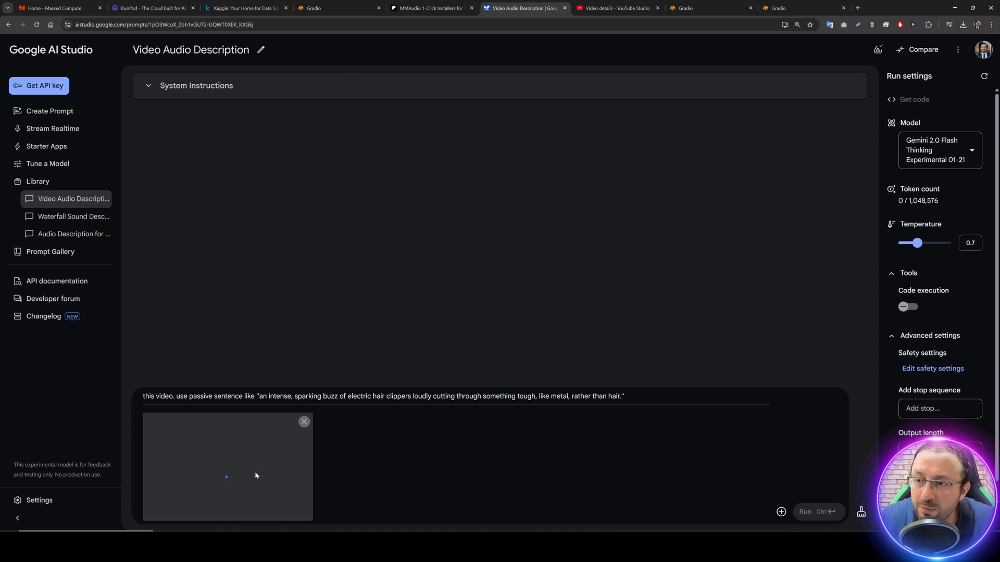
left_click(812, 511)
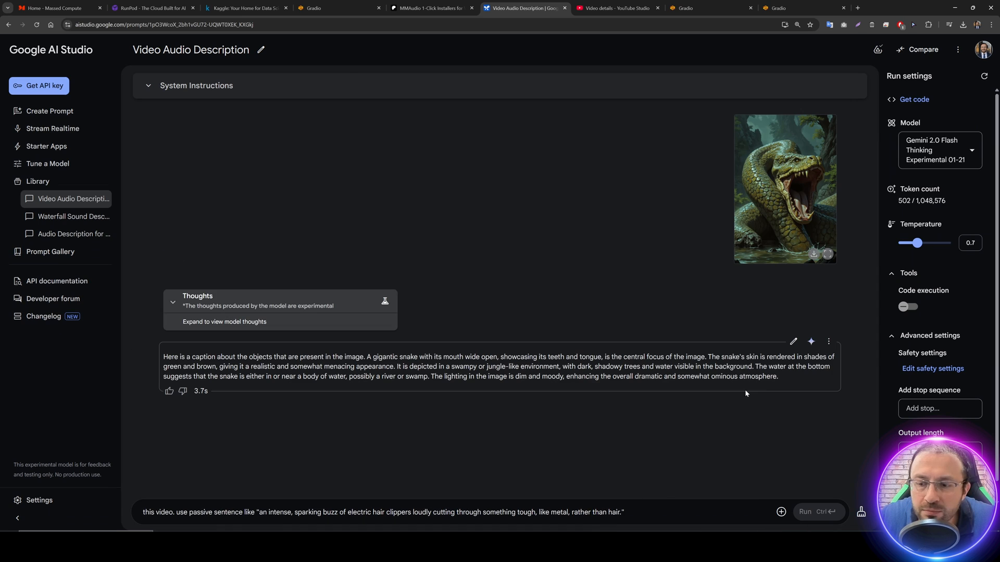
Step: Copy the description starting "A gigantic snake with its mouth wide open" into the MMAudio prompt, generate again, and play the result
left_click_drag(783, 376, 367, 357)
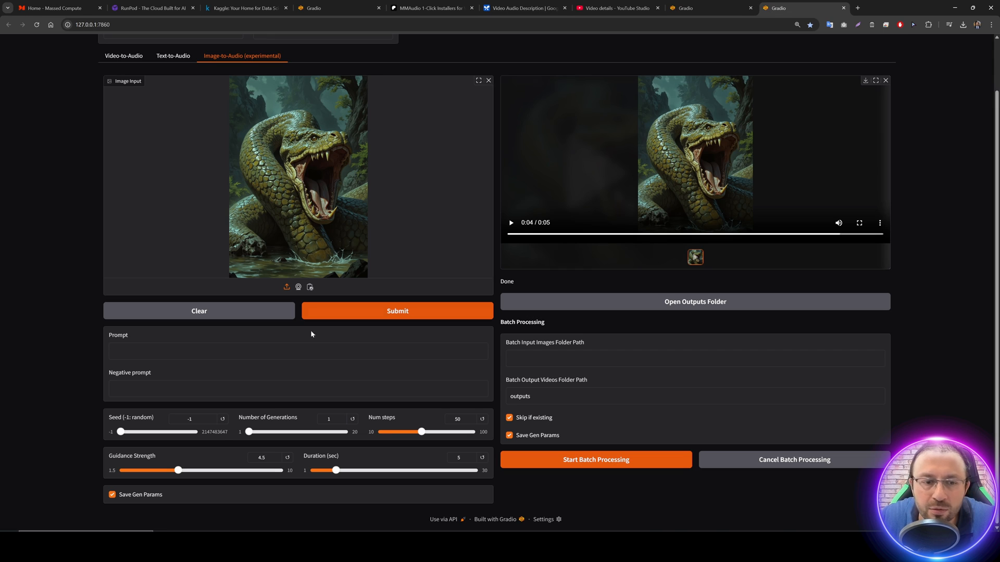
type("A gigantic snake with its mouth wide open, showcasing its teeth and tongue, is the central focus of the image. The snake's skin is rendered in shades of green and brown, giving it a realistic and somewhat menacing appearance. It is depicted in a swampy or jungle-like environment, with dark, shadowy trees and water visible in the background. The water at the bottom suggests that the snake is either in or near a body of water, possibly a river or swamp. The lighting in the image is dim and moody, enhancing the overall dramatic and somewhat ominous atmosphere.")
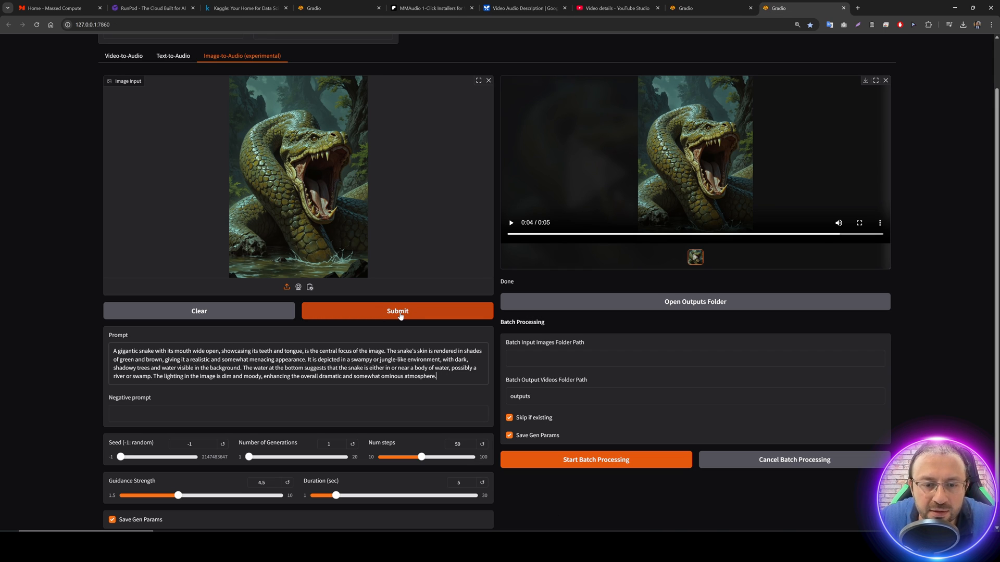
left_click(400, 316)
left_click(604, 177)
left_click(738, 185)
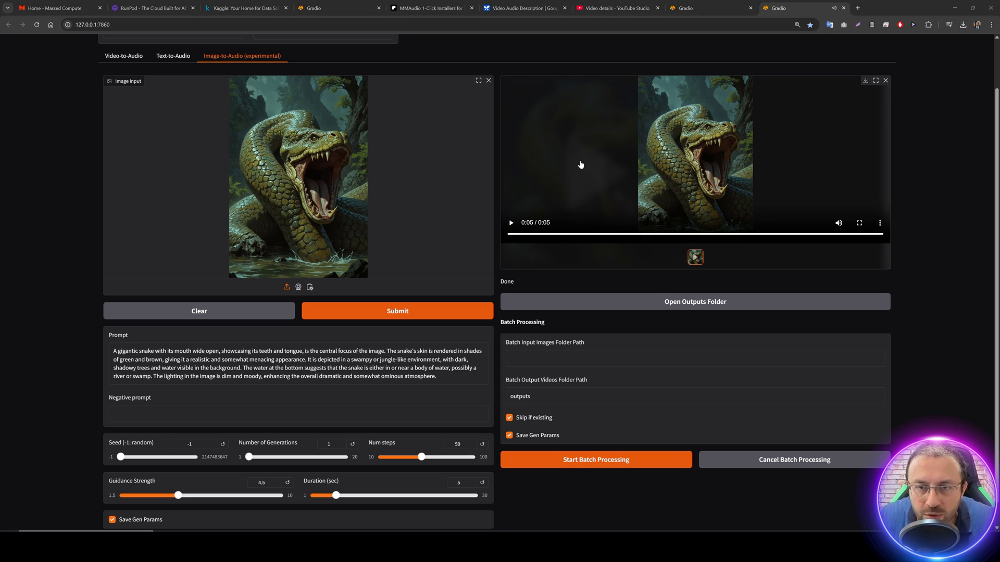
Step: Create a 1.txt prompt file beside 1.png in the Music\B folder and save prompt text in it
scroll(330, 300, "down", 1)
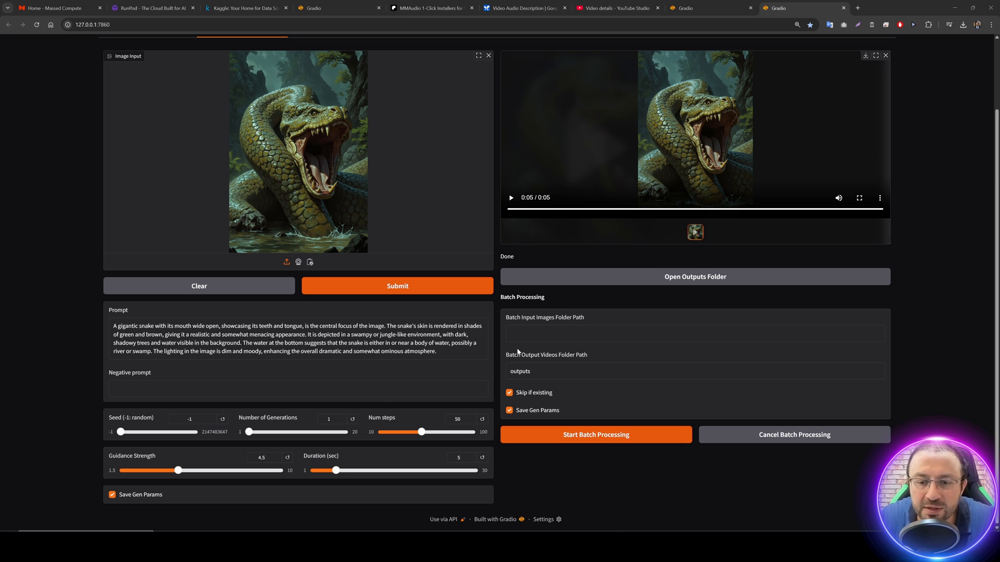
scroll(517, 352, "up", 3)
scroll(429, 276, "down", 3)
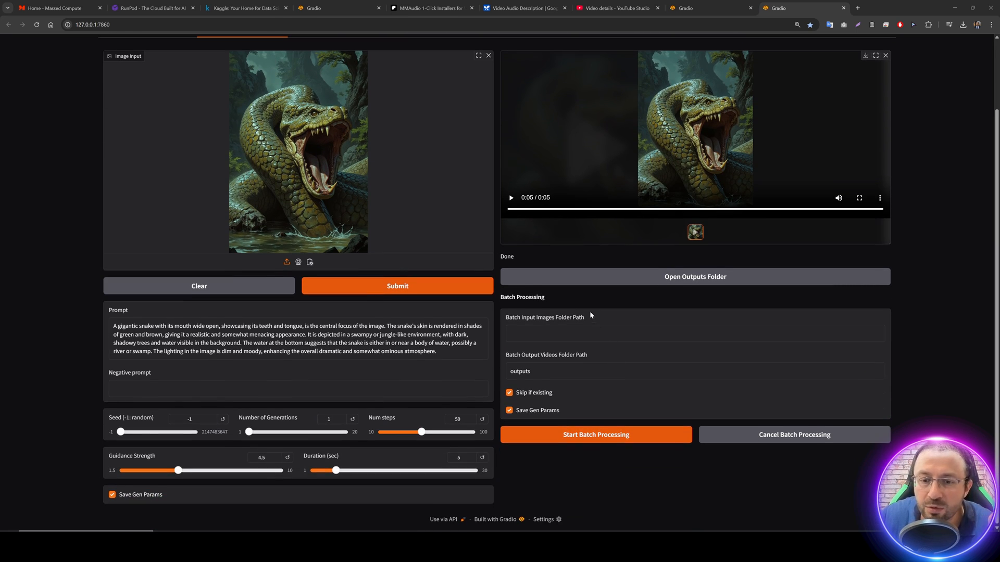
left_click_drag(585, 317, 498, 314)
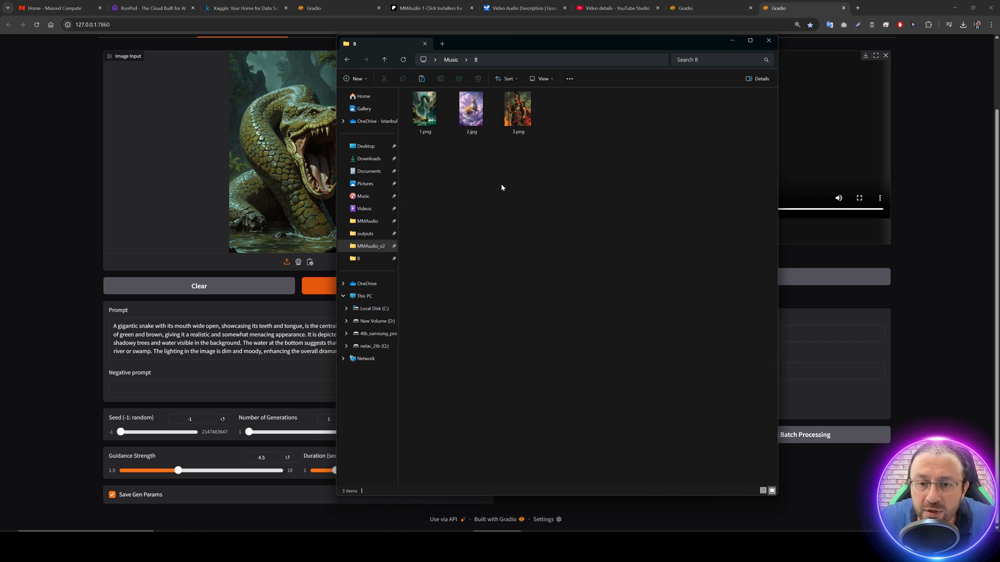
right_click(502, 185)
mouse_move(542, 269)
left_click(635, 382)
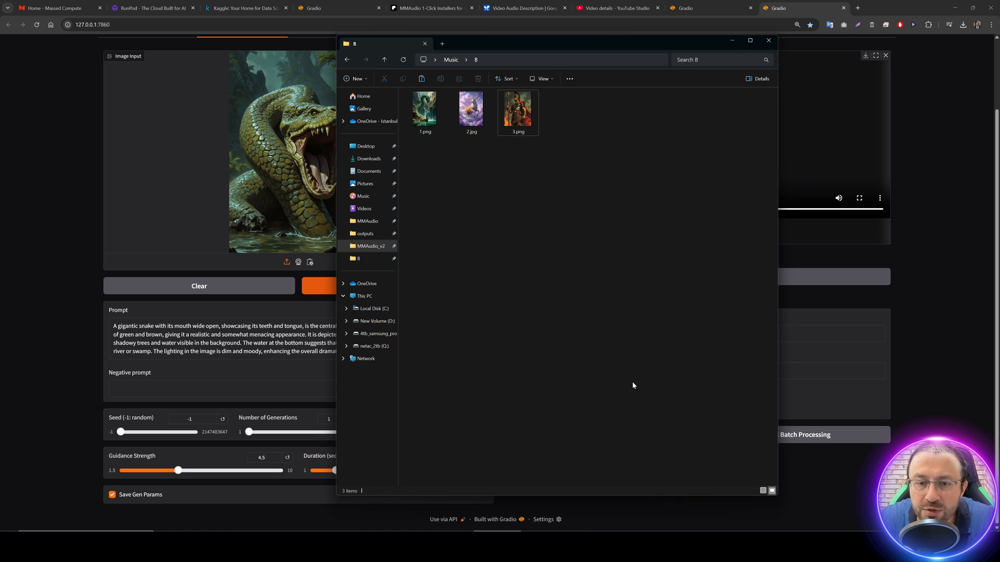
type("1.txt")
key("Return")
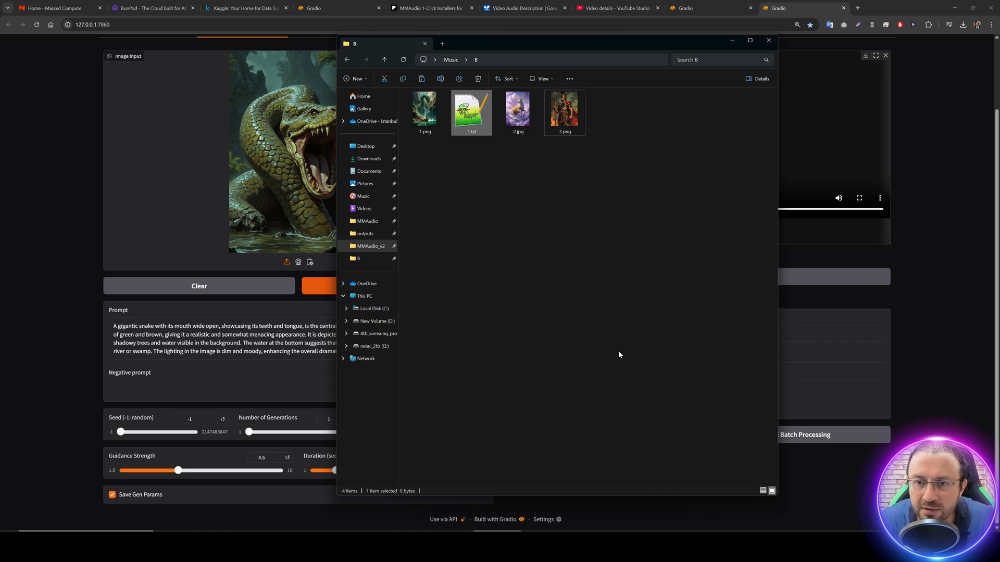
key("Return")
left_click(958, 4)
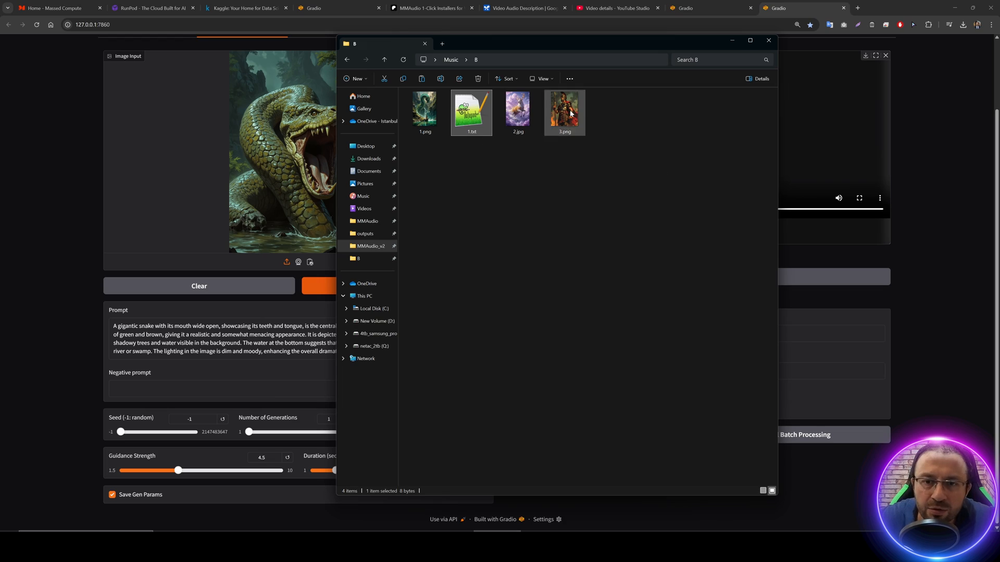
Step: Set the batch input folder to Music\B and the output folder to its subfolder c, and start batch processing
key("alt+d")
key("ctrl+c")
left_click(120, 262)
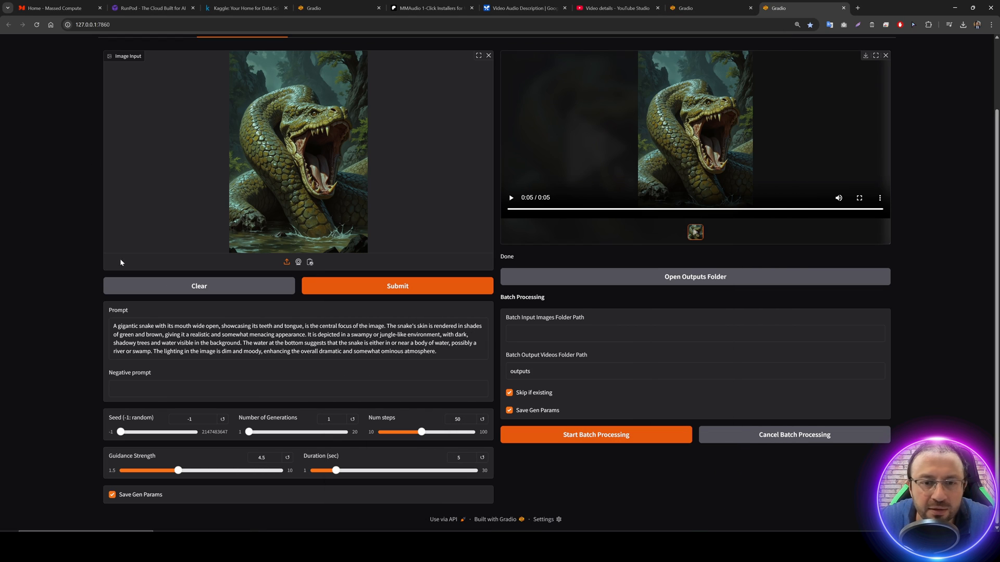
key("ctrl+v")
key("Tab")
key("ctrl+v")
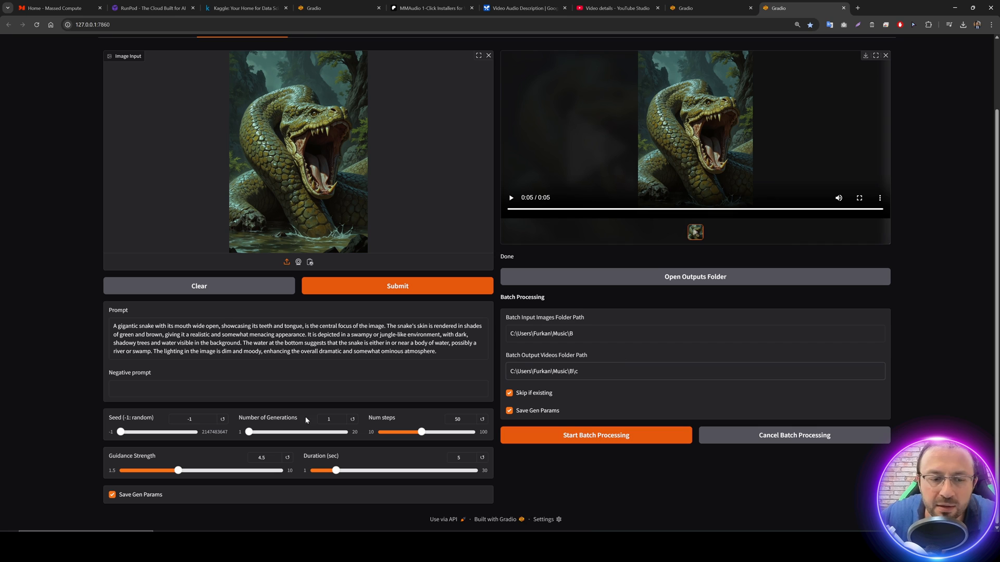
left_click(603, 436)
Step: Check the image batch progress in the command window and open the output subfolder c
key("alt+Tab")
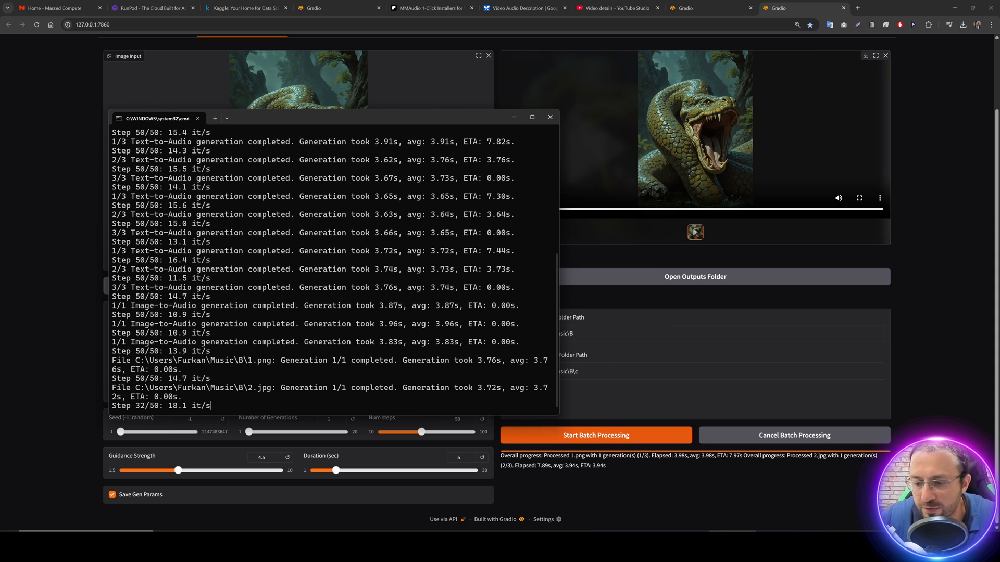
key("alt+Tab")
double_click(232, 163)
left_click_drag(323, 81, 549, 106)
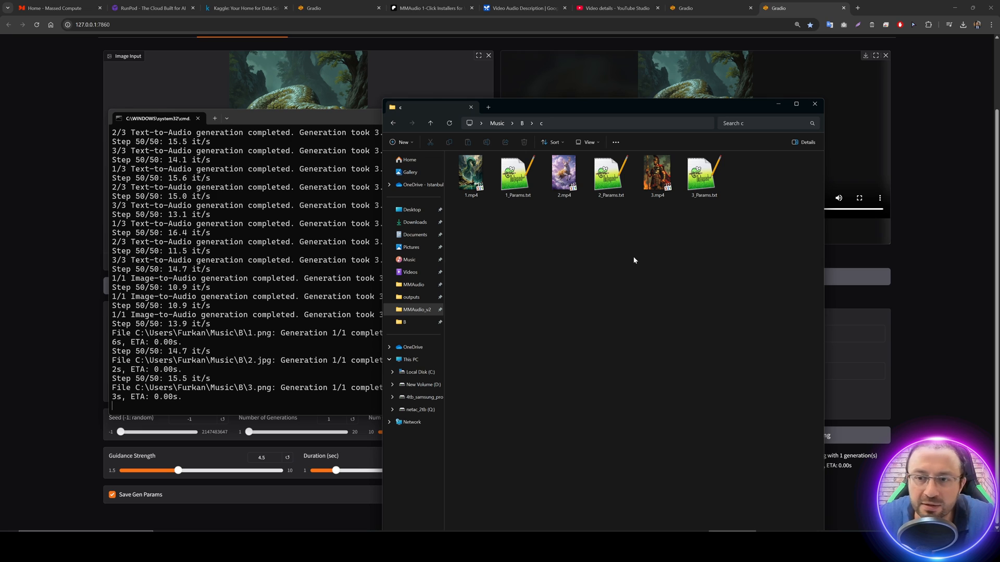
Step: Play 1.mp4 from output folder c, close the player, and return to the browser
double_click(471, 174)
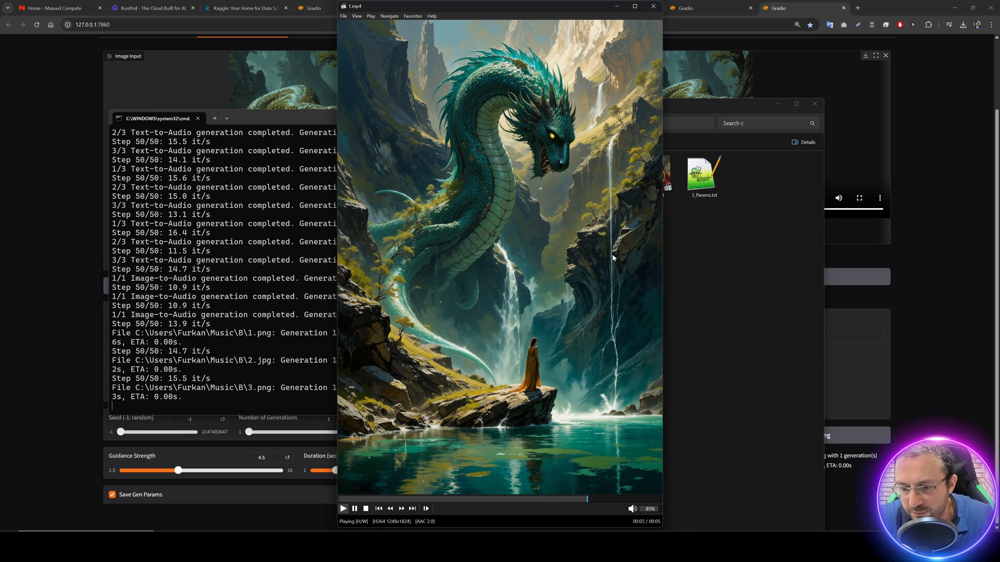
left_click(653, 6)
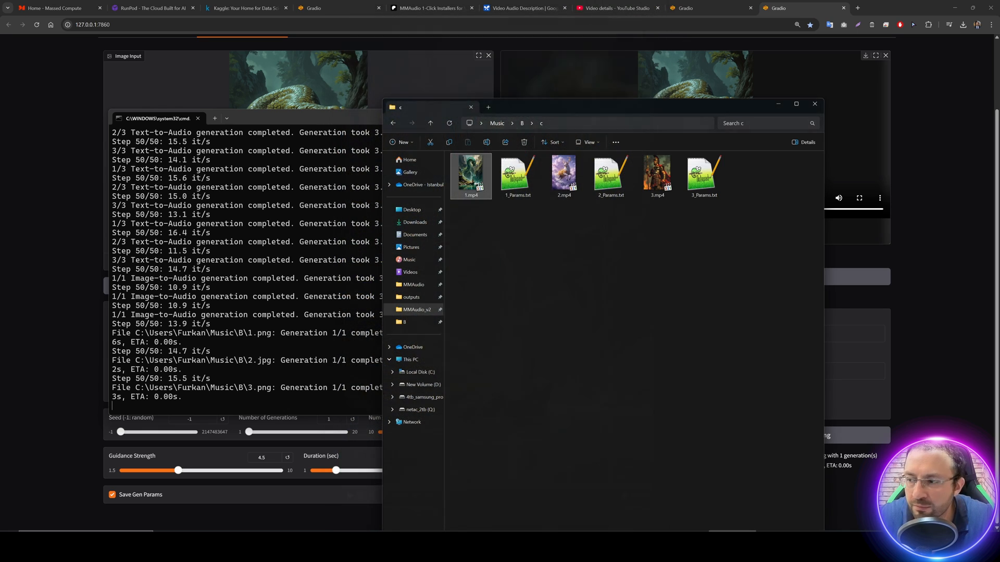
left_click(926, 249)
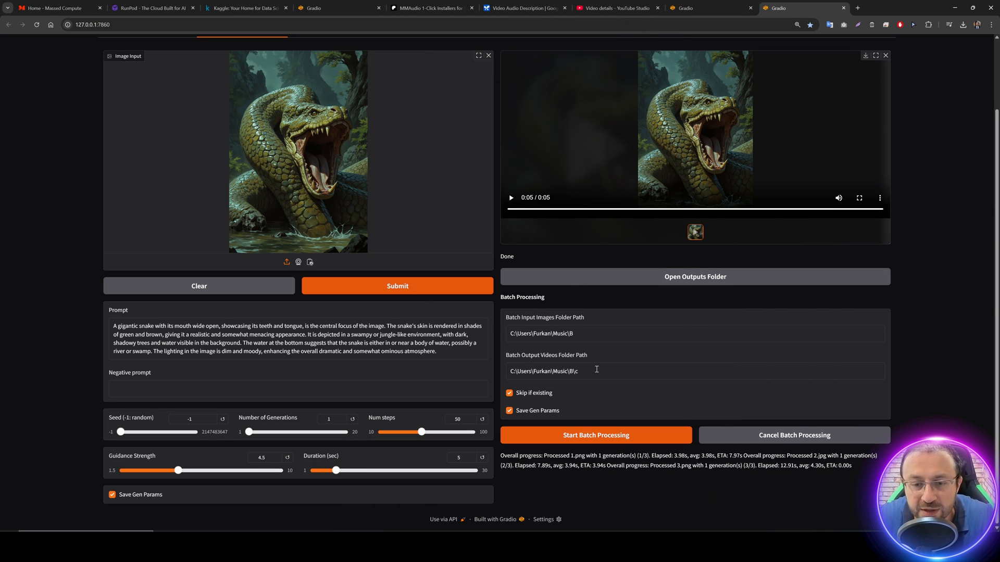
scroll(314, 321, "up", 3)
scroll(314, 322, "down", 3)
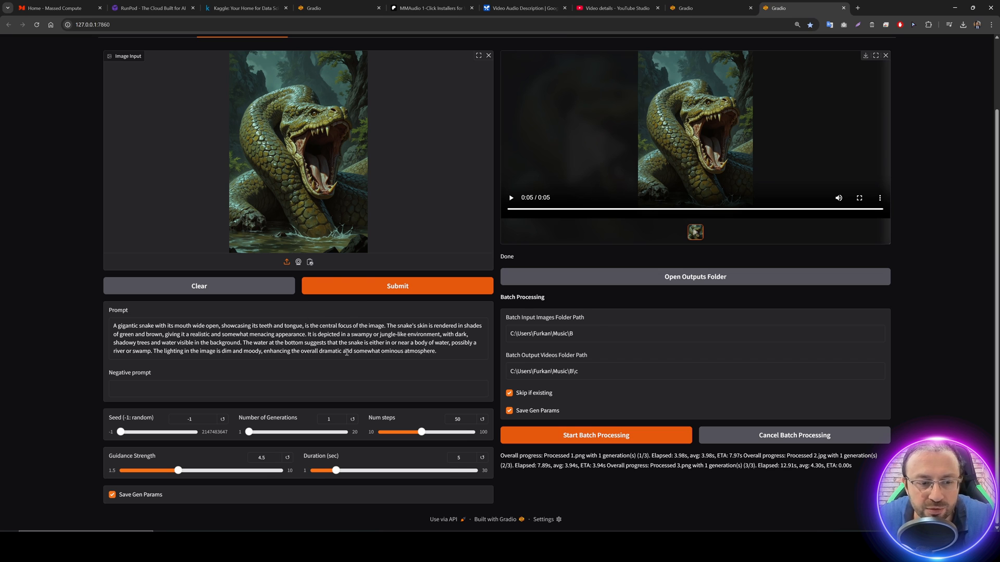
scroll(218, 88, "up", 2)
scroll(314, 410, "down", 2)
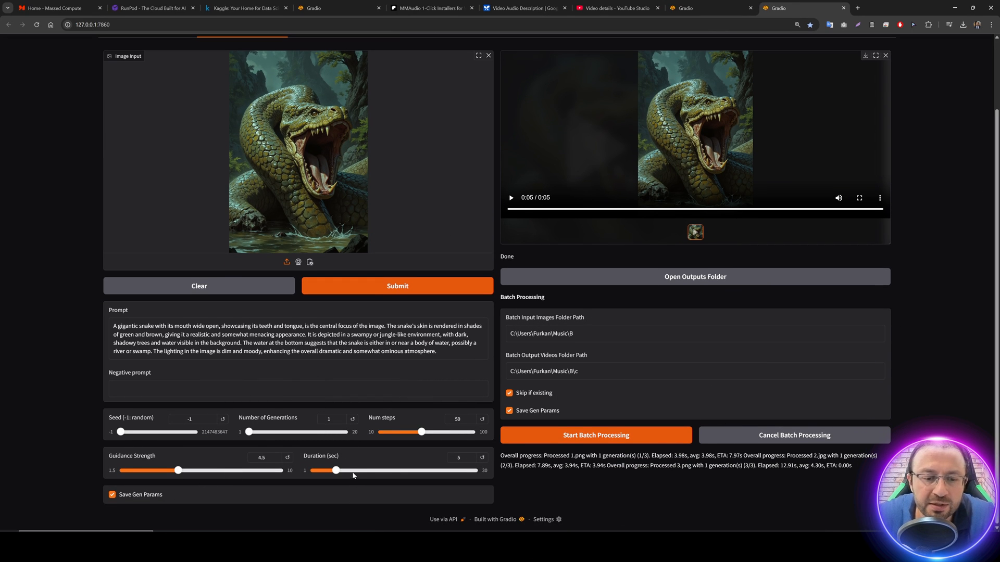
Step: Switch to text-to-audio generation and set the duration to 10 seconds
scroll(353, 475, "up", 2)
left_click(176, 112)
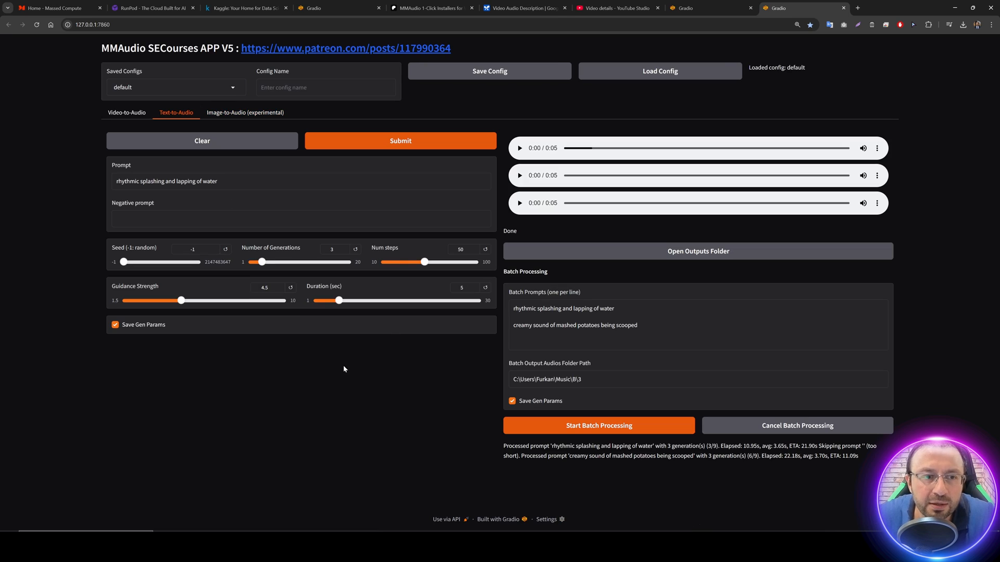
double_click(462, 287)
type("10")
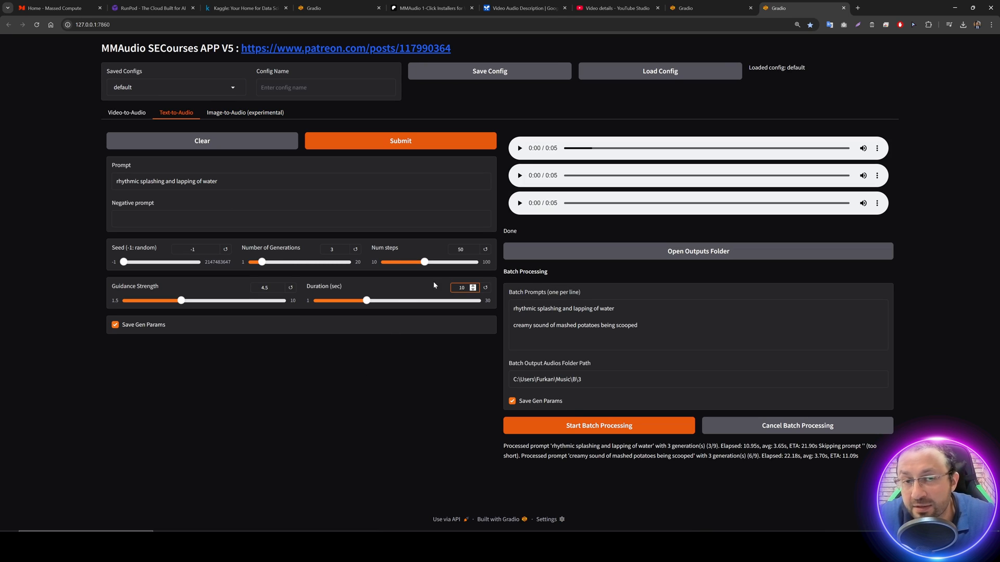
Step: Switch to image-to-audio generation and set the number of steps to 100
left_click(243, 112)
scroll(439, 505, "down", 2)
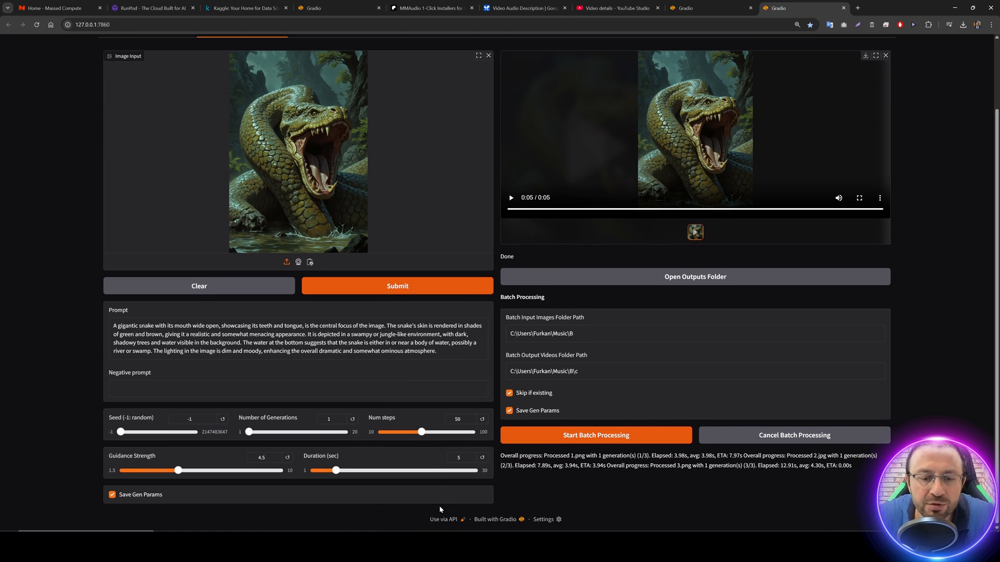
double_click(457, 419)
type("100")
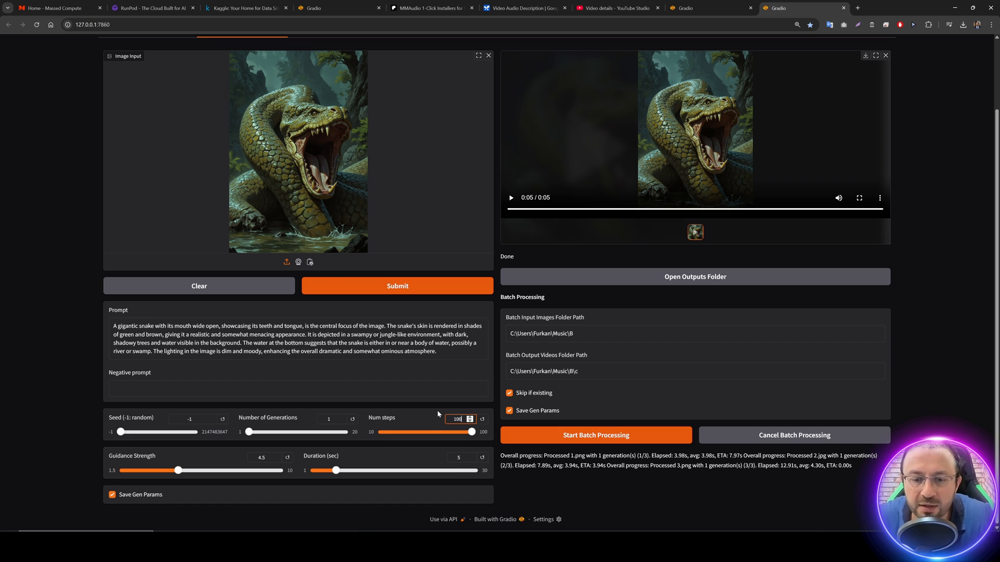
Step: Save the current settings as a configuration named test1
scroll(261, 190, "up", 2)
left_click(278, 87)
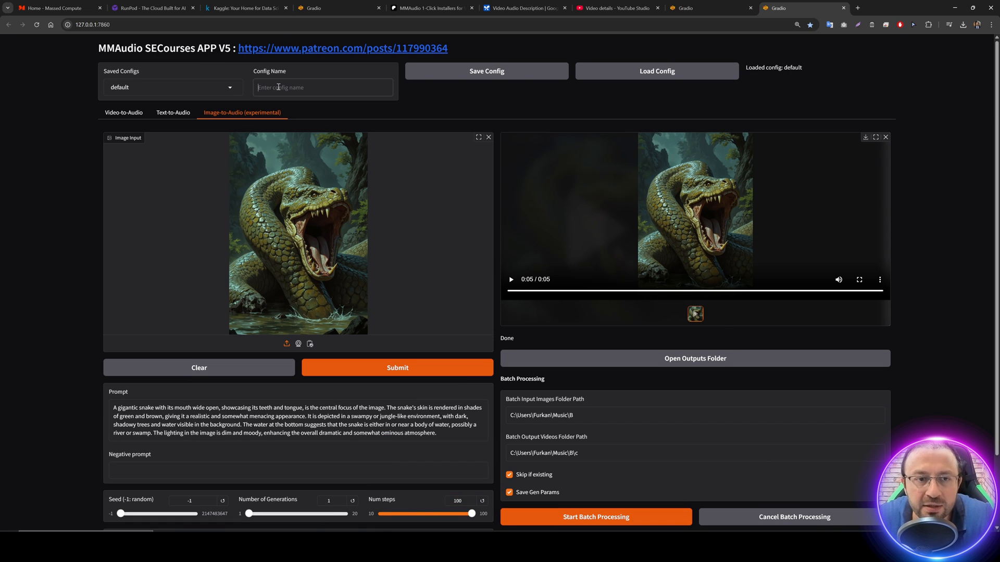
type("test1")
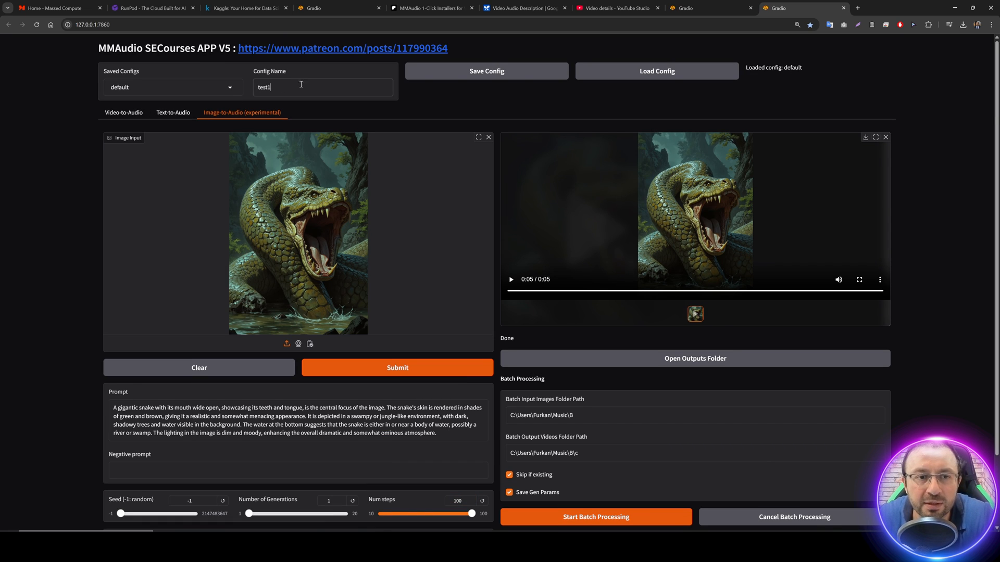
left_click(486, 70)
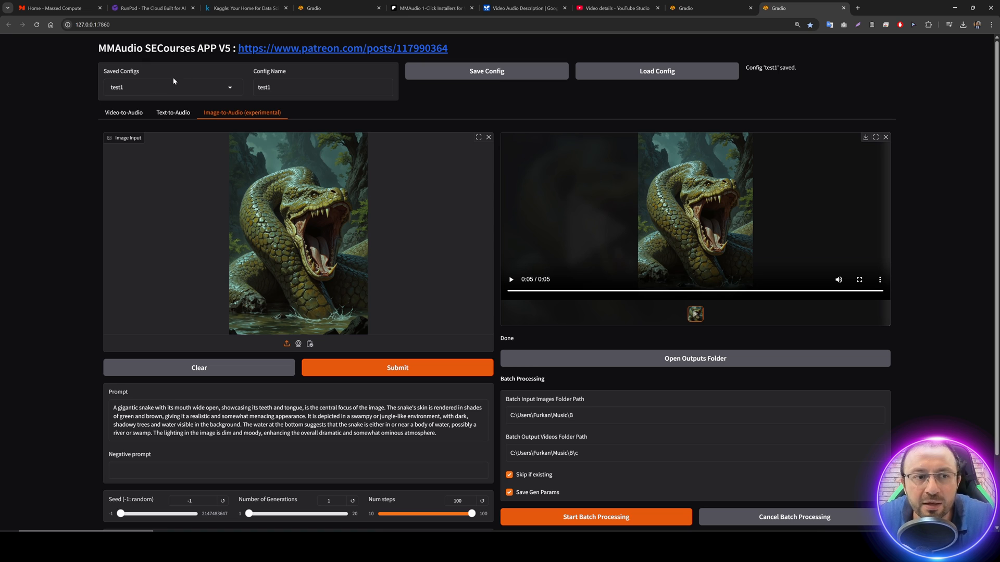
Step: Select the default saved configuration, load it, and review the image-to-audio settings
left_click(152, 86)
left_click(12, 149)
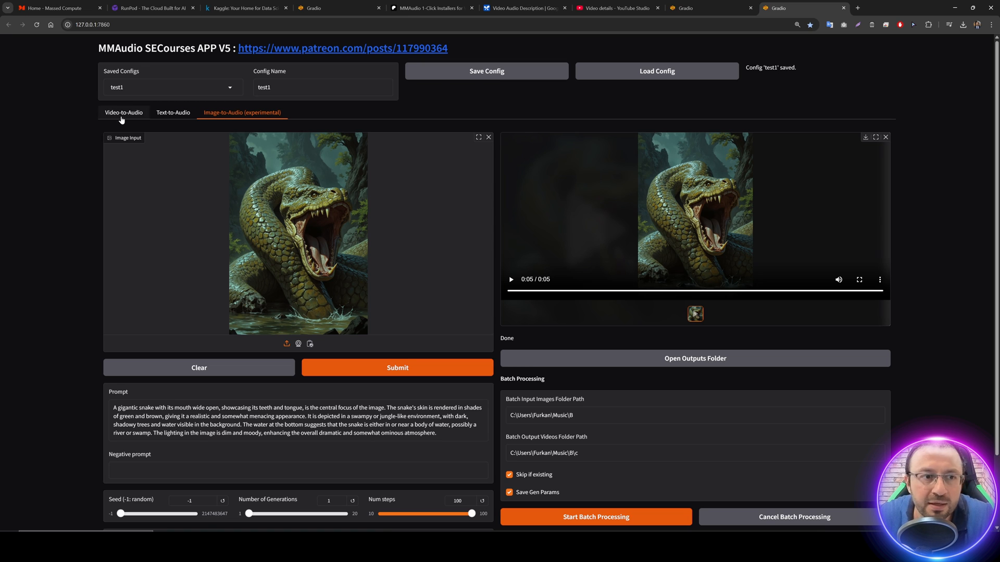
scroll(122, 120, "down", 3)
scroll(166, 112, "up", 3)
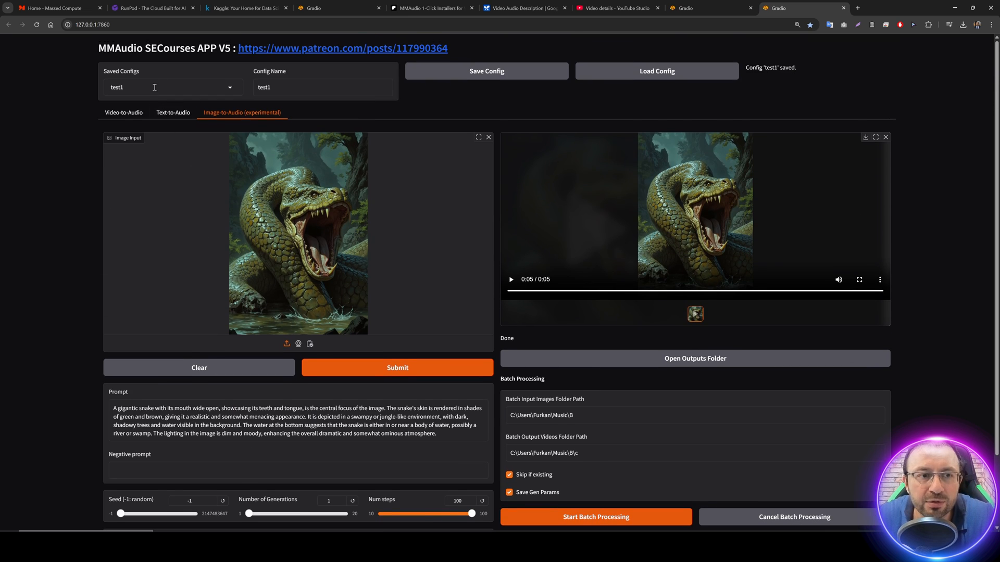
left_click(154, 87)
left_click(125, 101)
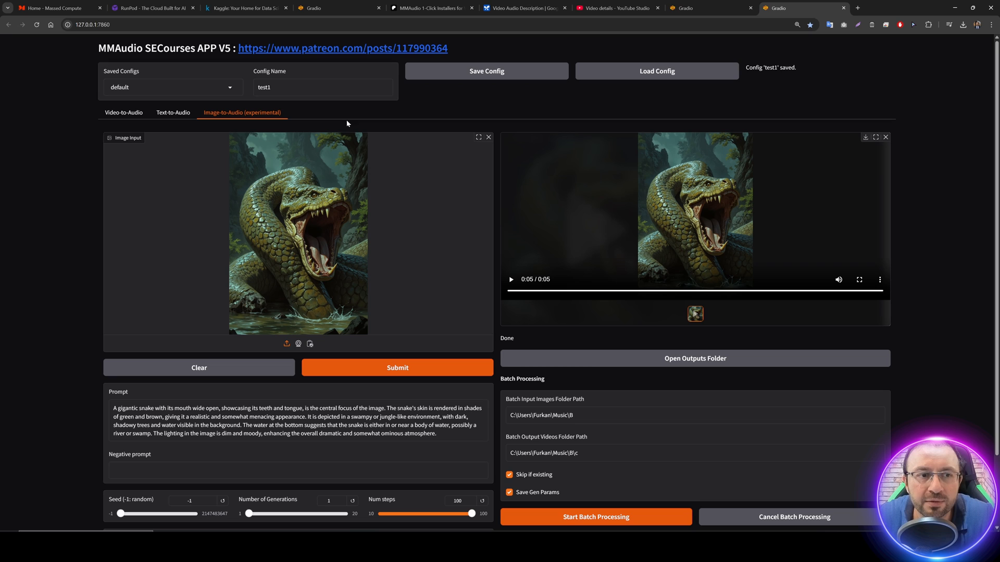
left_click(624, 77)
scroll(362, 466, "down", 1)
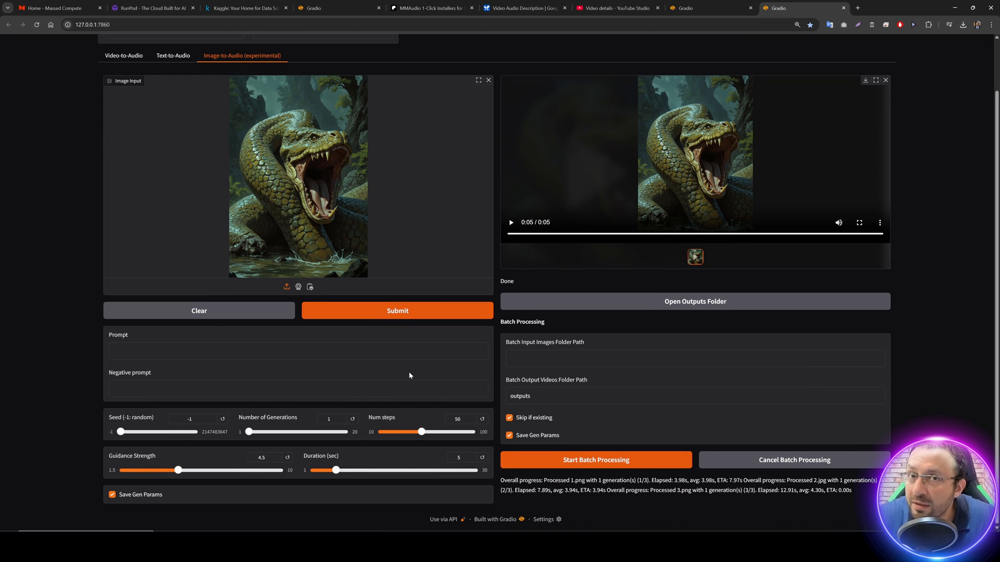
scroll(416, 466, "up", 1)
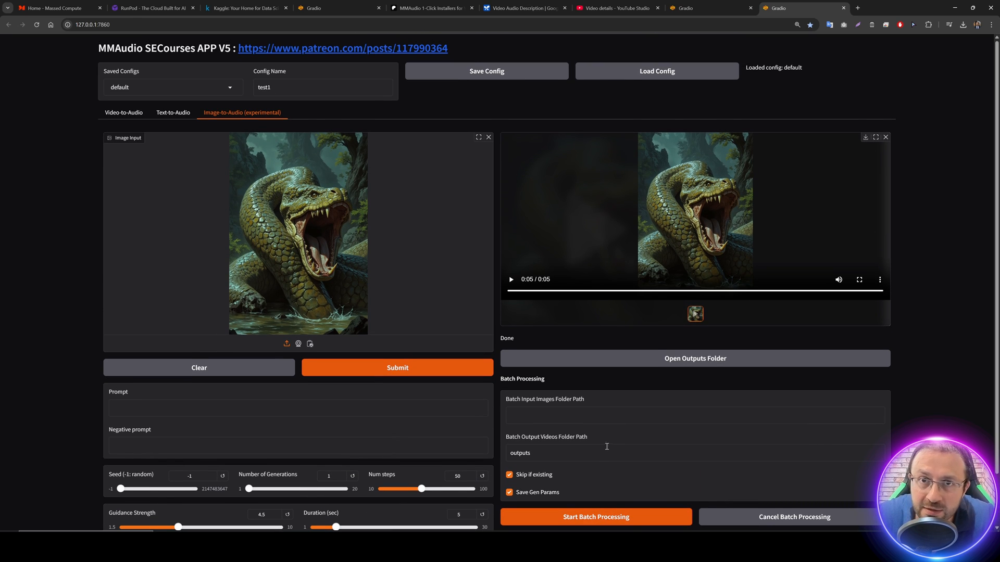
Step: Find the configs folder inside MMAudio_v2\MMAudio in File Explorer, and return to the browser
left_click(591, 545)
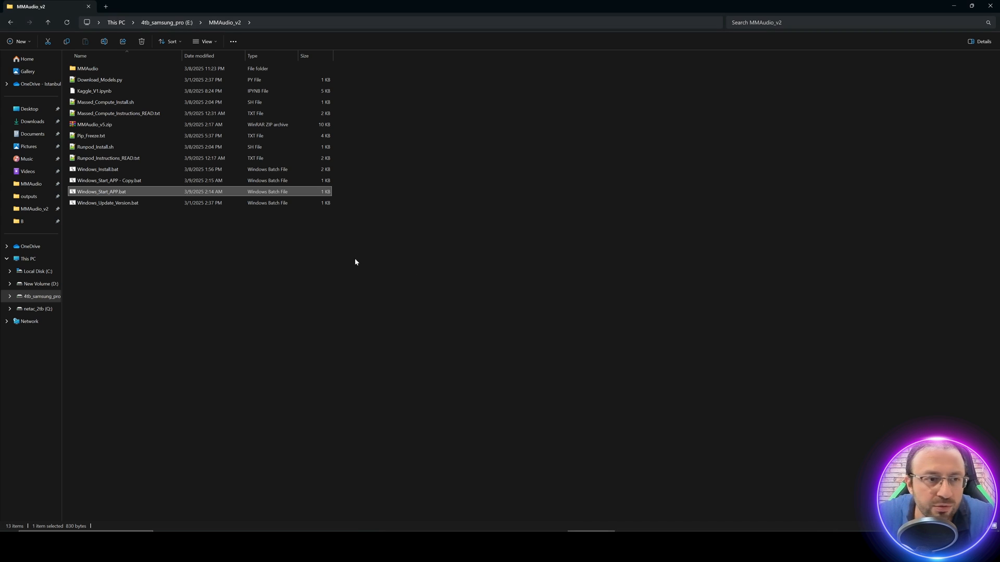
double_click(82, 68)
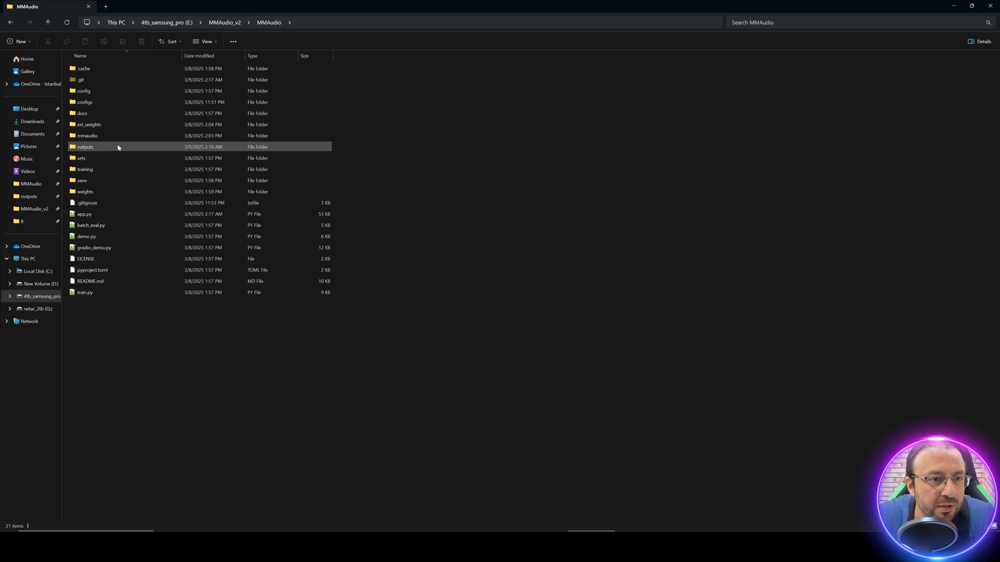
left_click(98, 103)
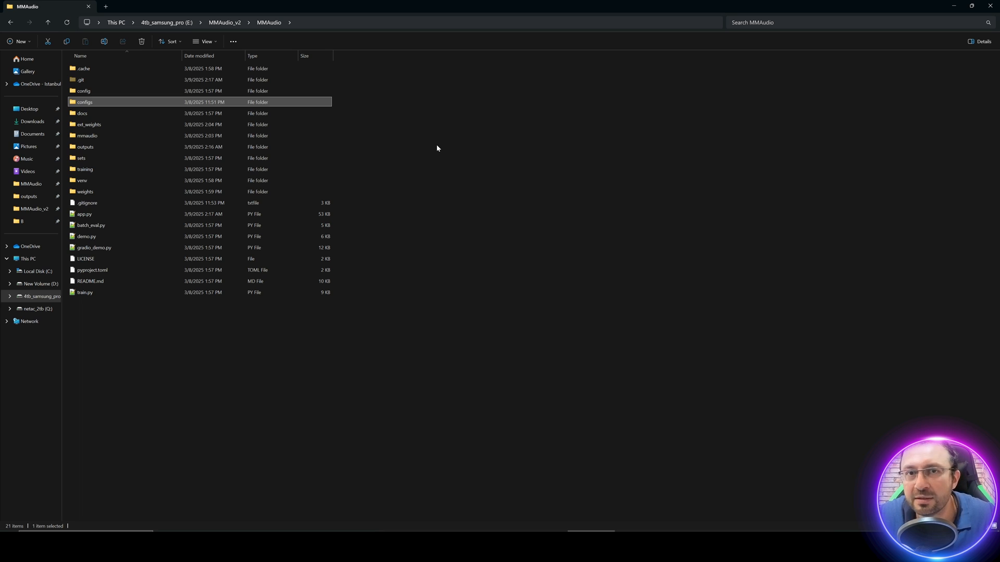
left_click(954, 7)
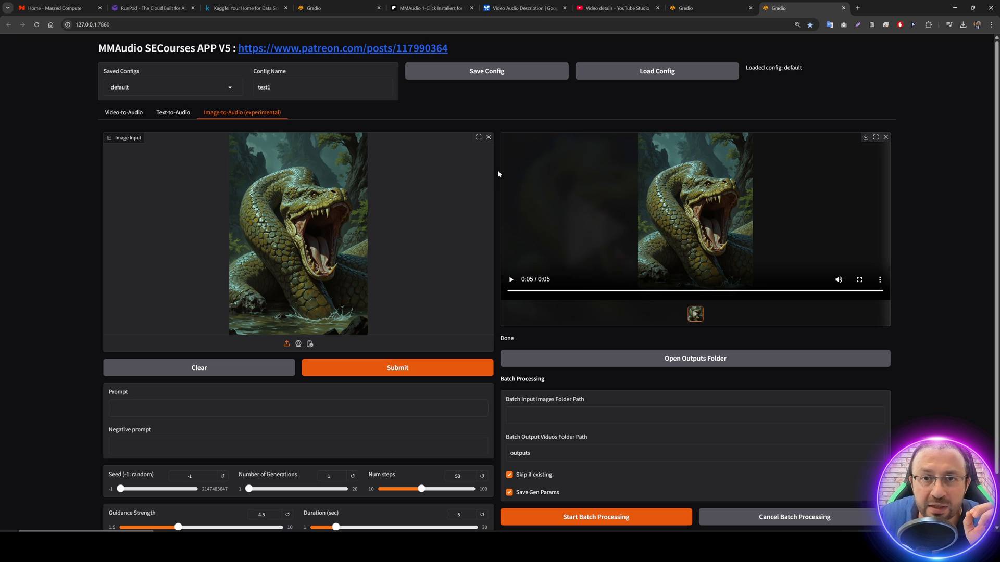
Step: Check the memory usage of both GPUs in the nvitop window
key("alt+Tab")
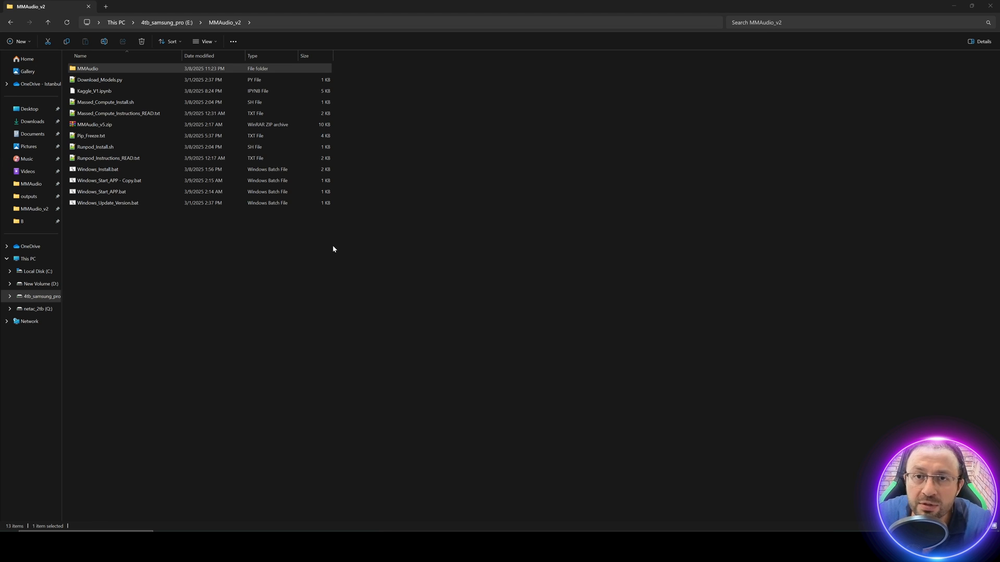
key("alt+Tab")
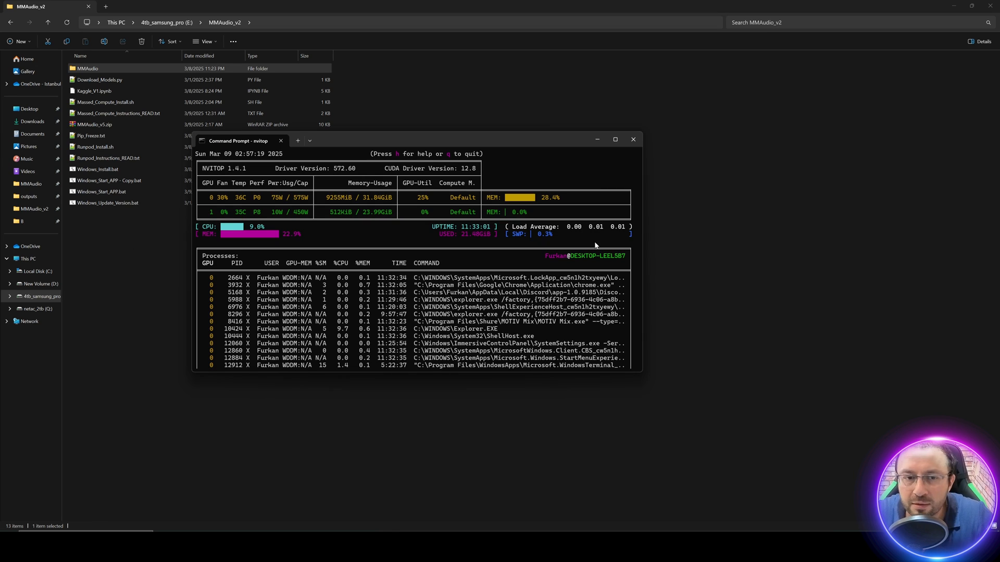
left_click(449, 88)
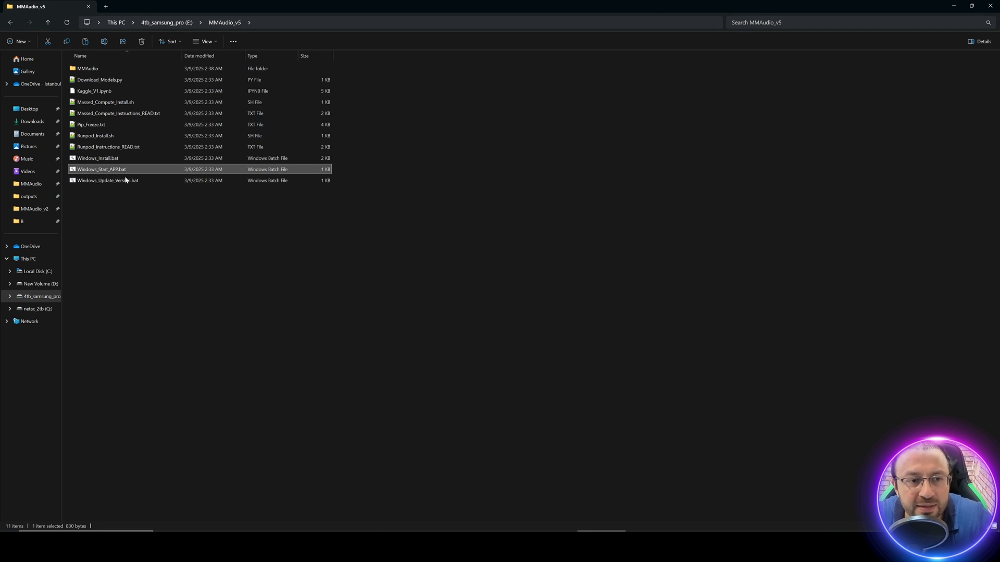
Step: Duplicate Windows_Start_APP.bat in the MMAudio_v5 folder and run the original with option 1 for full speed
key("ctrl+c")
key("ctrl+v")
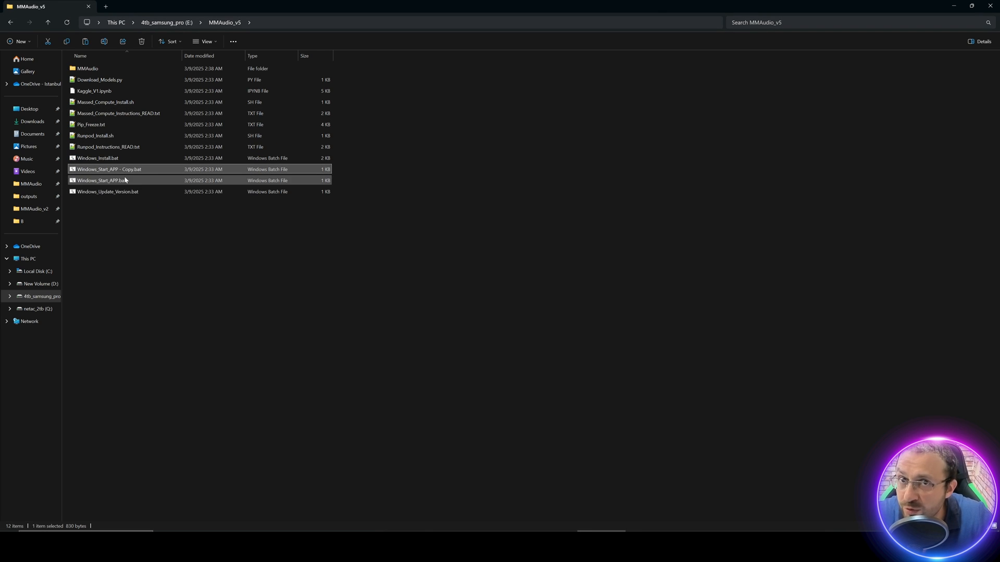
double_click(97, 181)
left_click_drag(261, 77, 502, 136)
type("1")
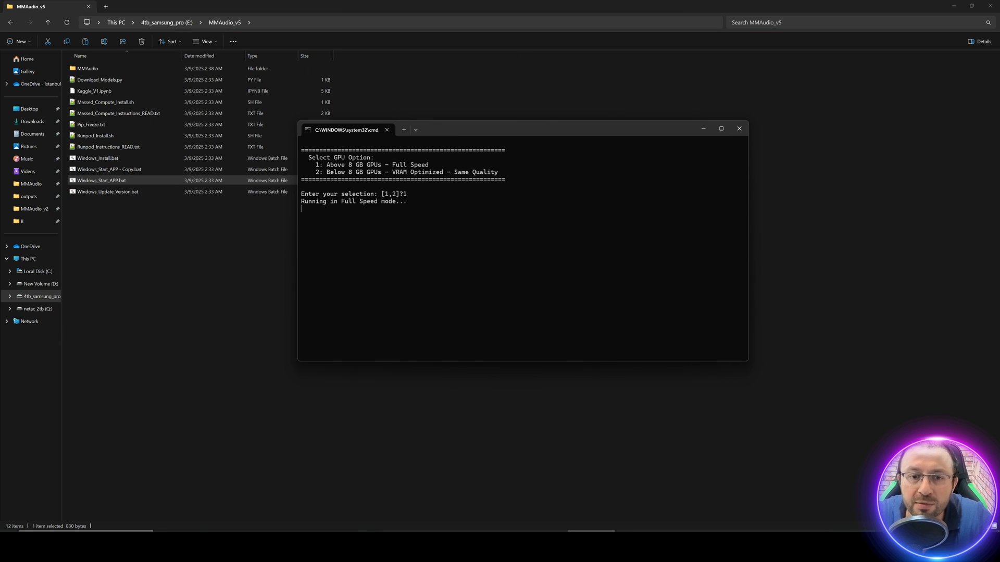
Step: Edit Windows_Start_APP - Copy.bat in Notepad++, uncommenting line 10 and setting CUDA_VISIBLE_DEVICES to 1, and save the file
right_click(117, 171)
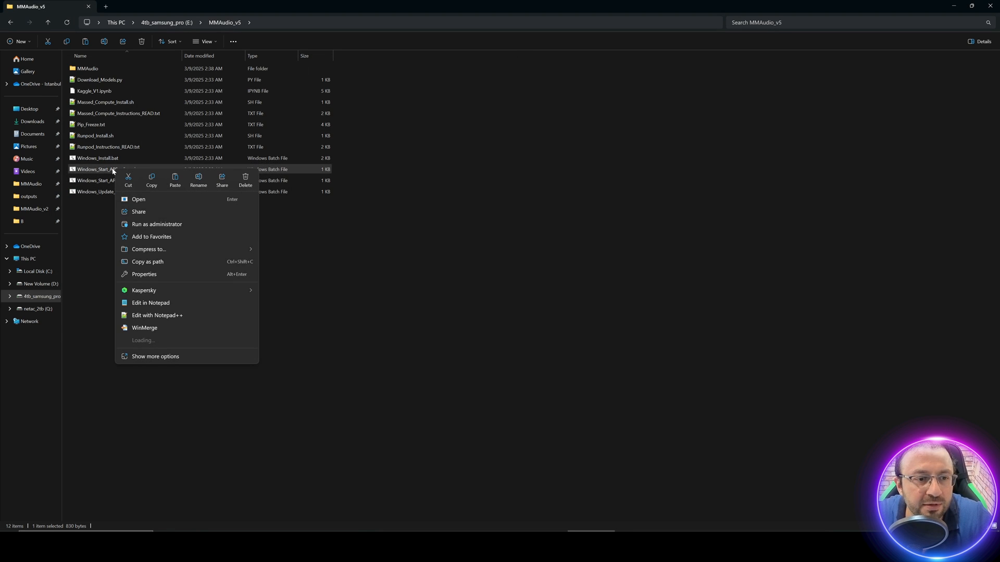
left_click(150, 316)
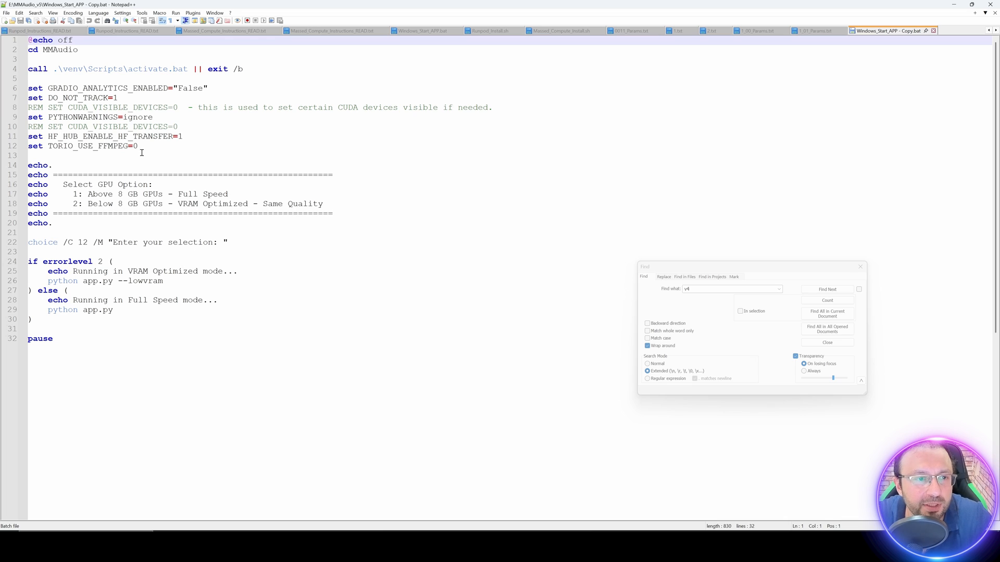
left_click(50, 128)
key("shift+Home")
key("Delete")
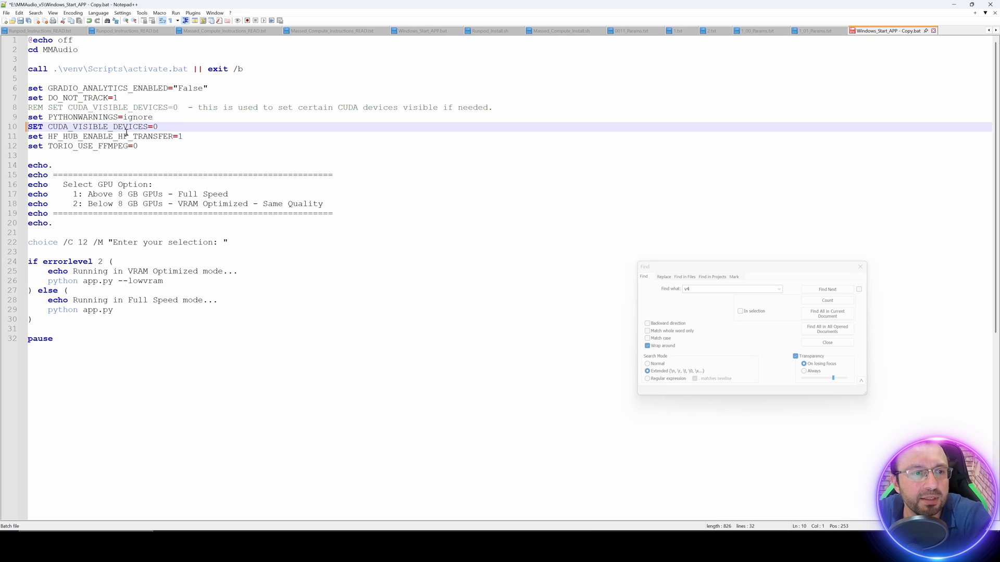
double_click(156, 128)
type("1")
key("ctrl+s")
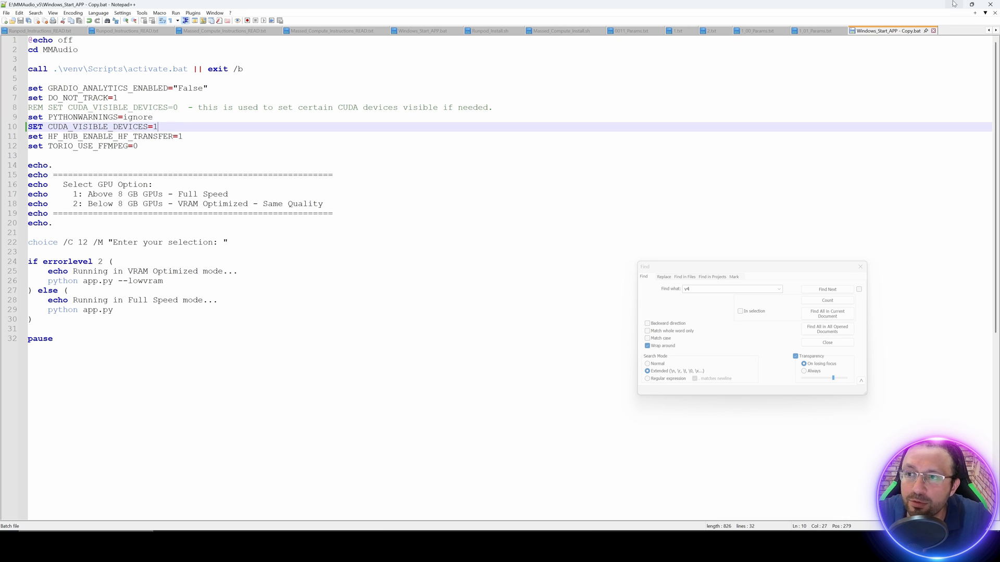
Step: Run Windows_Start_APP - Copy.bat with option 1 for full speed and bring the second app instance forward in the browser
left_click(953, 4)
double_click(118, 168)
key("1")
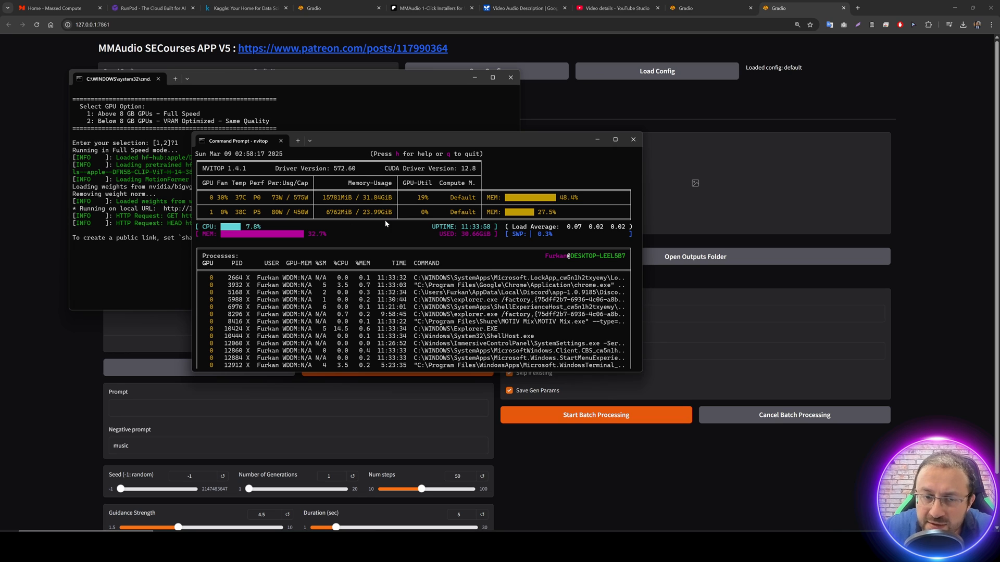
left_click(12, 231)
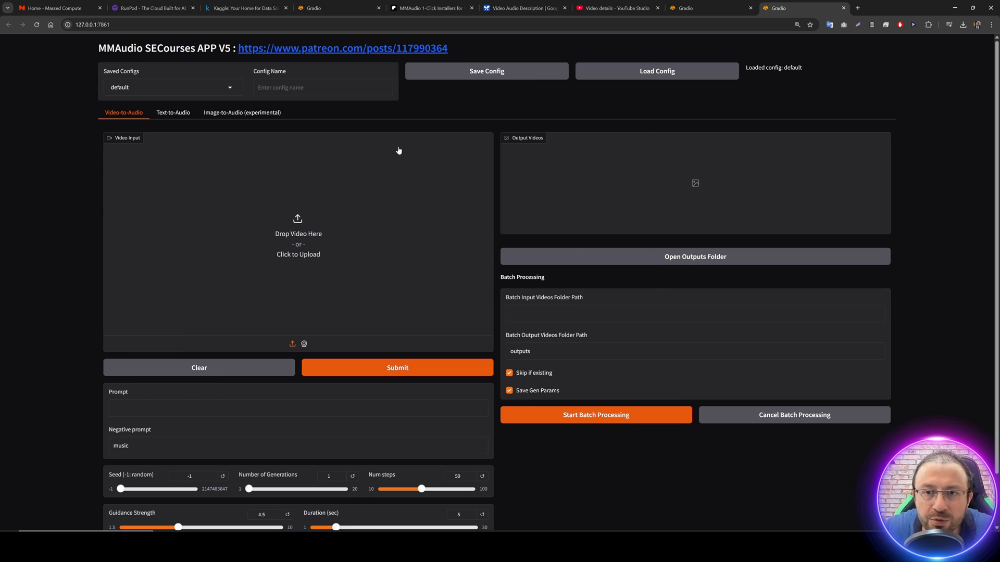
Step: Upload a video of the hooded fighter with the glowing weapon as video input in both app instances
left_click(710, 3)
left_click(308, 234)
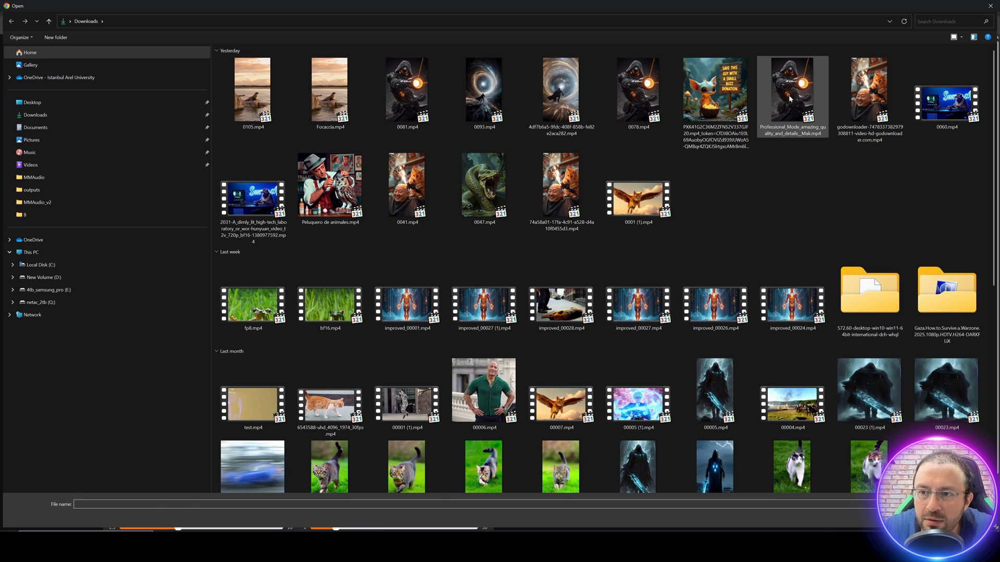
double_click(792, 94)
left_click(784, 5)
left_click(318, 213)
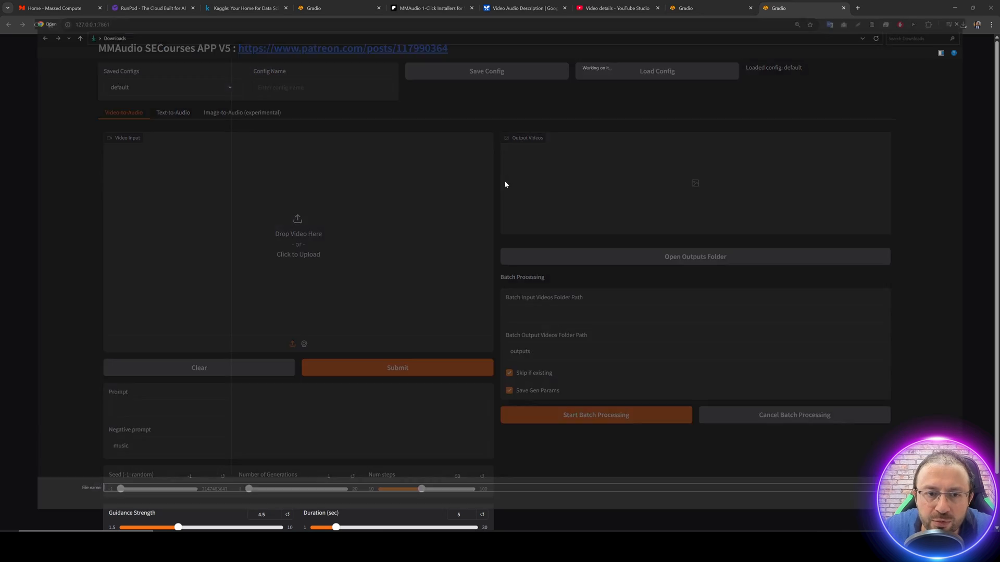
double_click(636, 93)
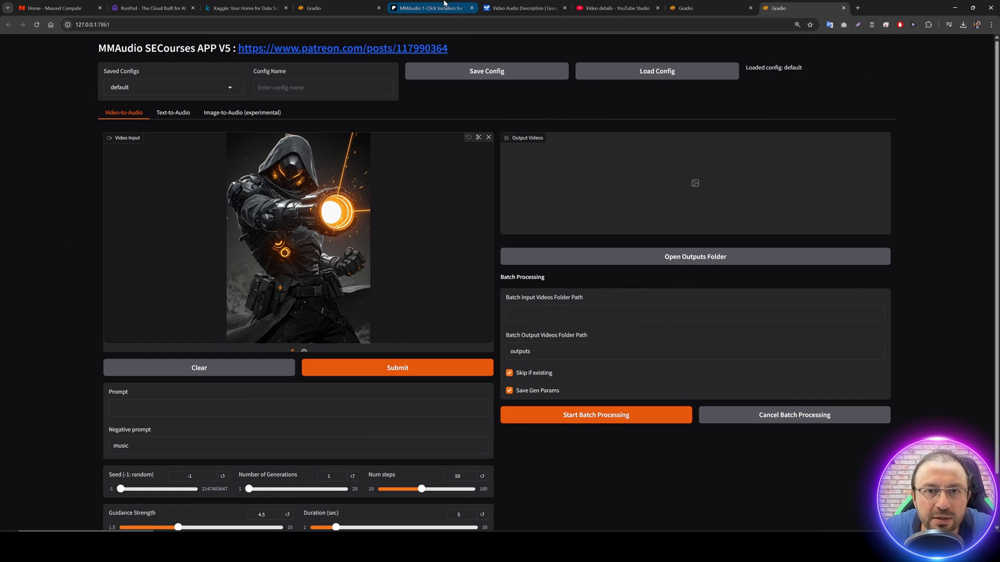
Step: Open 0007_Params.txt from the MMAudio_v5 outputs folder and copy its prompt text
left_click(540, 3)
key("alt+Tab")
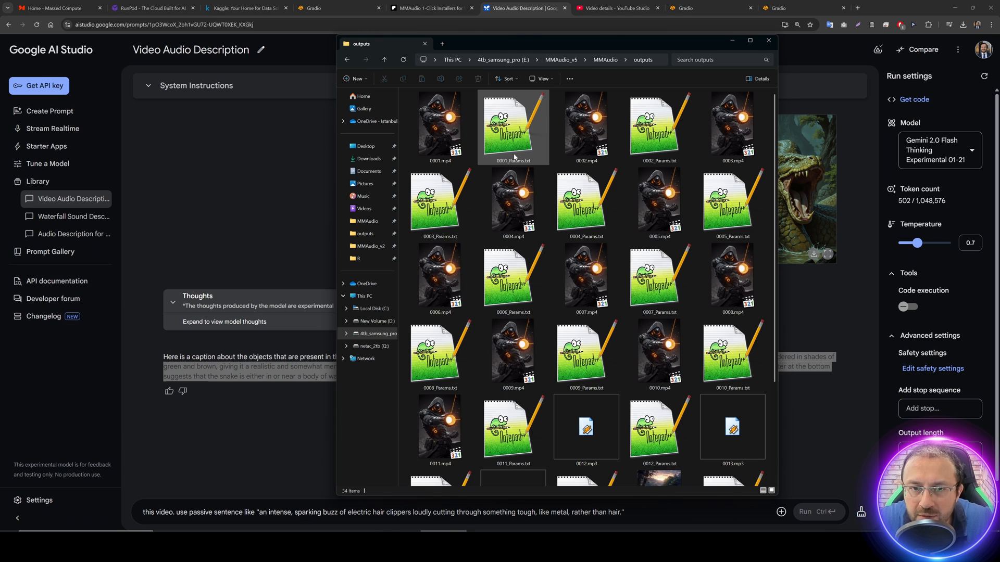
double_click(630, 283)
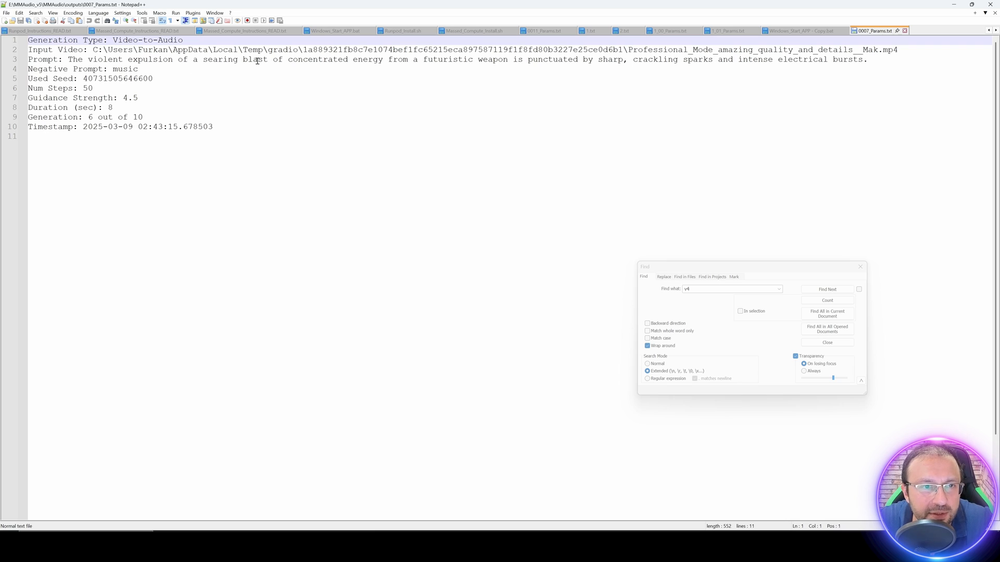
left_click_drag(869, 60, 67, 60)
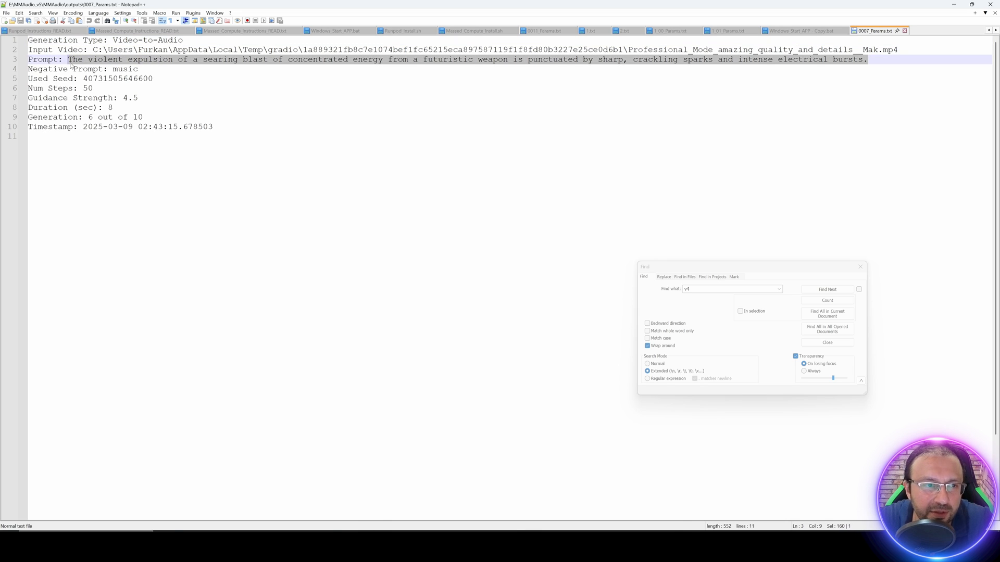
key("ctrl+c")
Step: Paste the copied energy-blast prompt into the video-to-audio prompt of both app instances
key("alt+Tab")
key("ctrl+v")
key("ctrl+Tab")
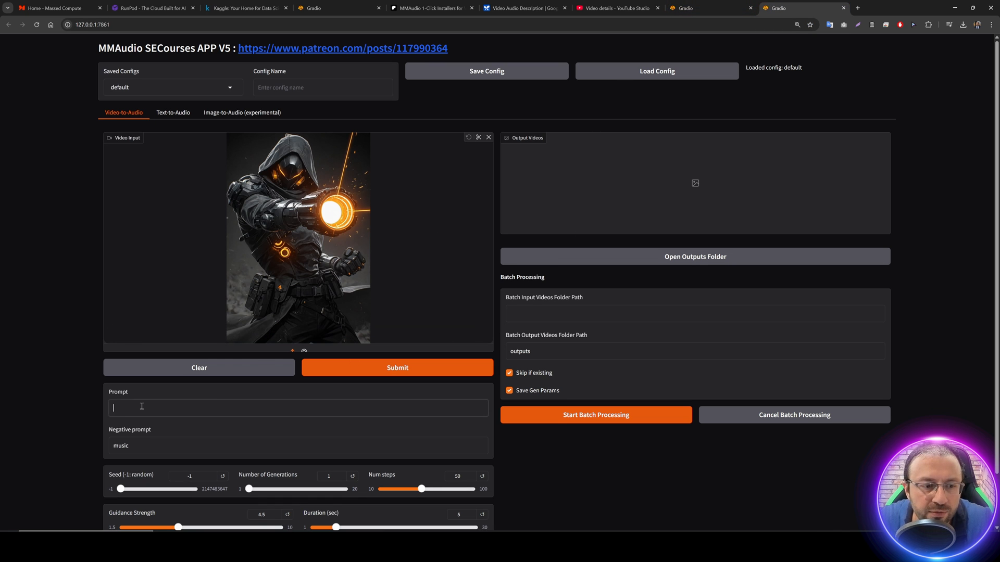
key("ctrl+v")
Step: Set the number of generations to 10 in both app instances and submit both video-to-audio jobs
key("ctrl+shift+Tab")
scroll(312, 416, "down", 2)
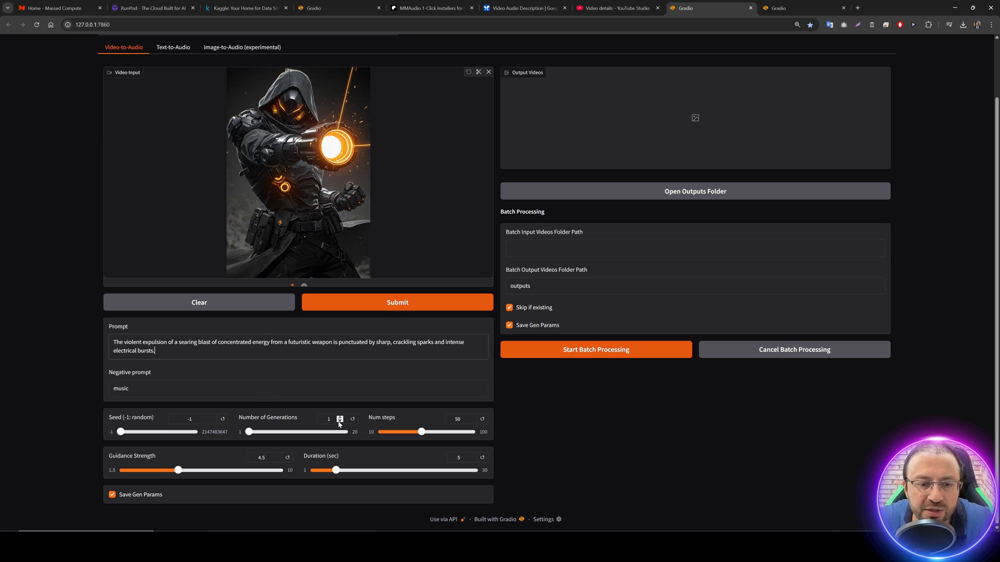
key("ctrl+Tab")
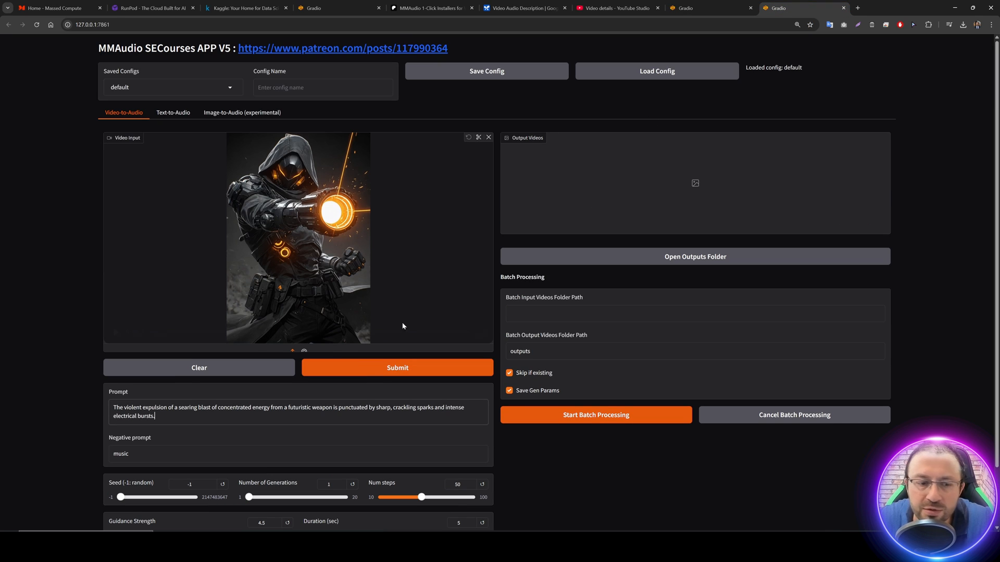
scroll(315, 476, "down", 2)
double_click(317, 417)
type("1")
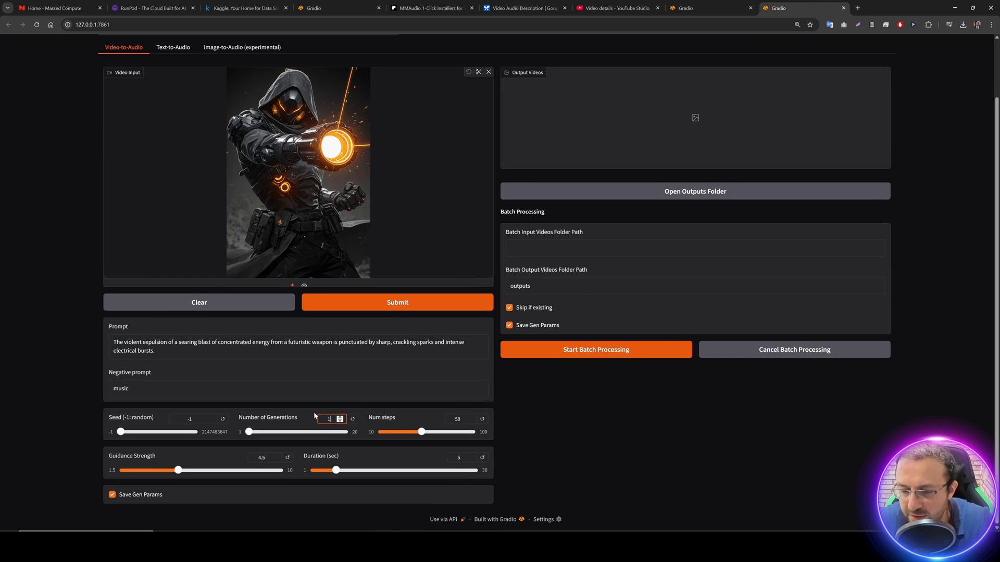
type("0")
left_click(338, 304)
Step: Arrange the two app consoles and the nvitop window together and compare generation speed and GPU load of both instances
key("alt+Tab")
key("alt+Tab")
left_click_drag(519, 132, 668, 79)
key("alt+Tab")
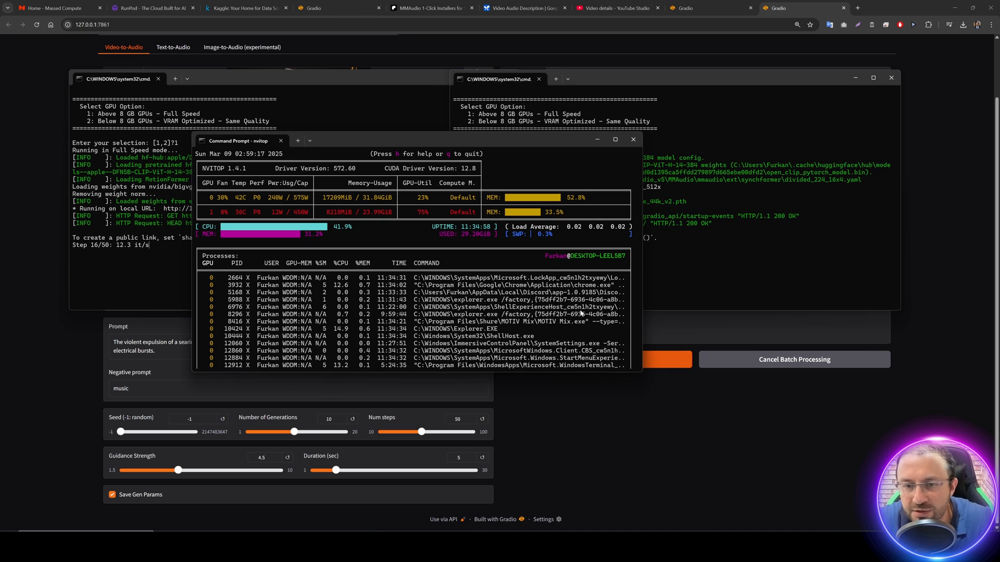
left_click_drag(446, 139, 393, 295)
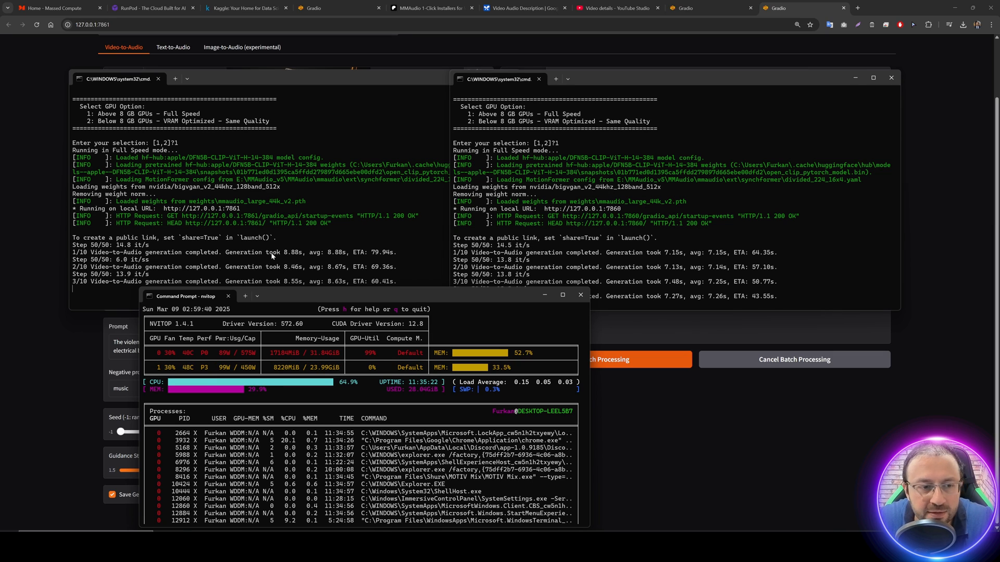
left_click(389, 235)
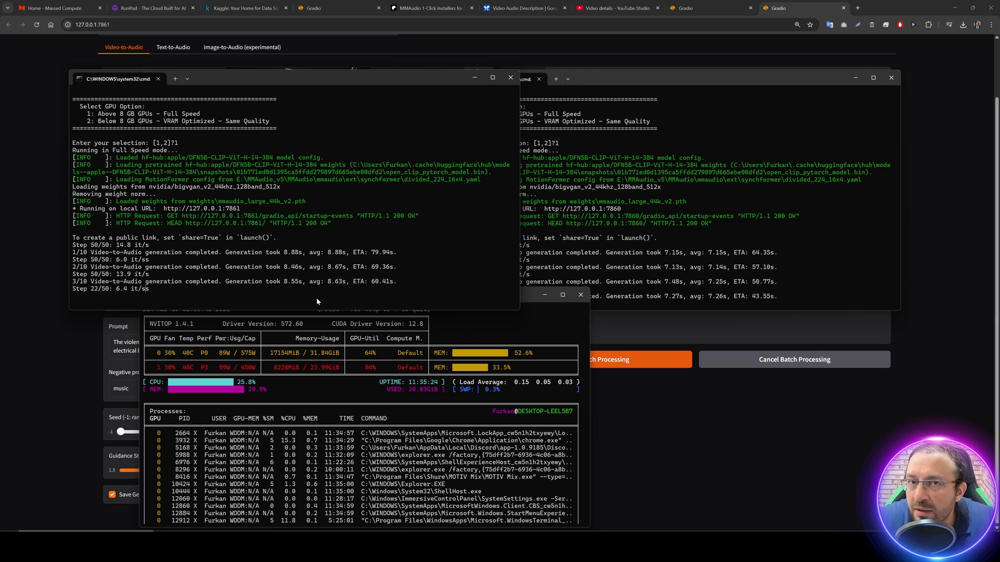
left_click(767, 244)
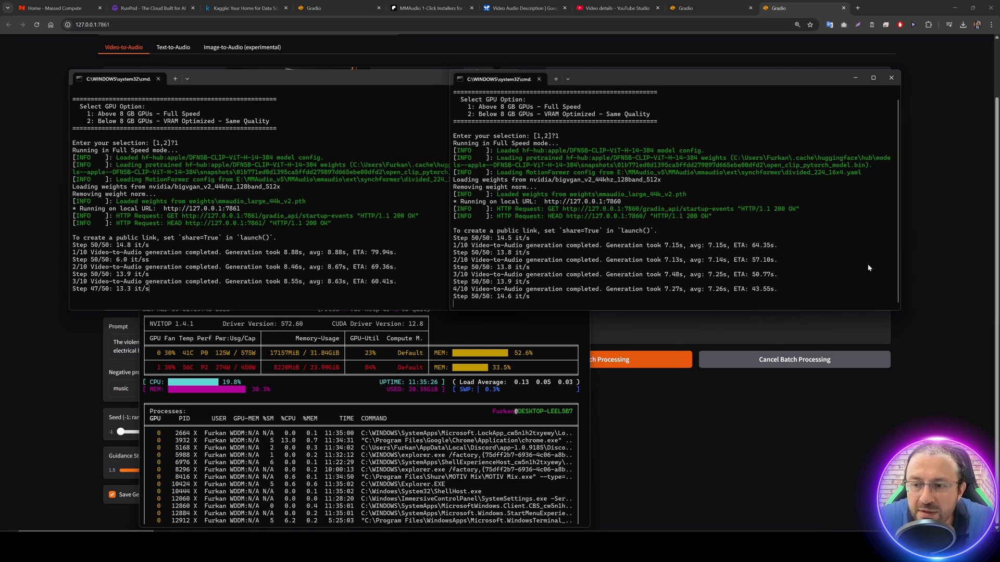
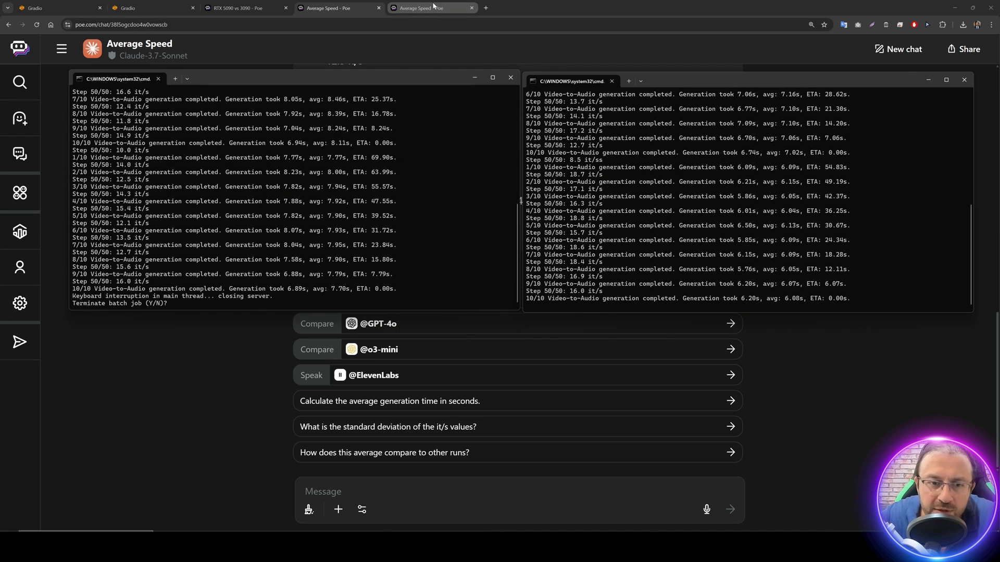
Step: Compare the average iteration speeds calculated in the two Average Speed chats on Poe
left_click(417, 8)
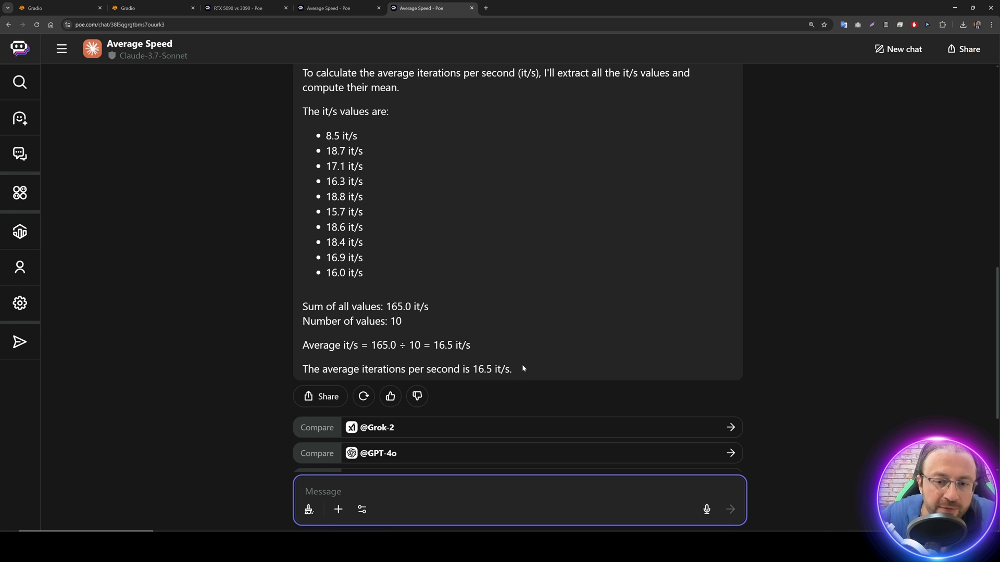
left_click(341, 8)
scroll(499, 255, "up", 1)
scroll(503, 269, "up", 1)
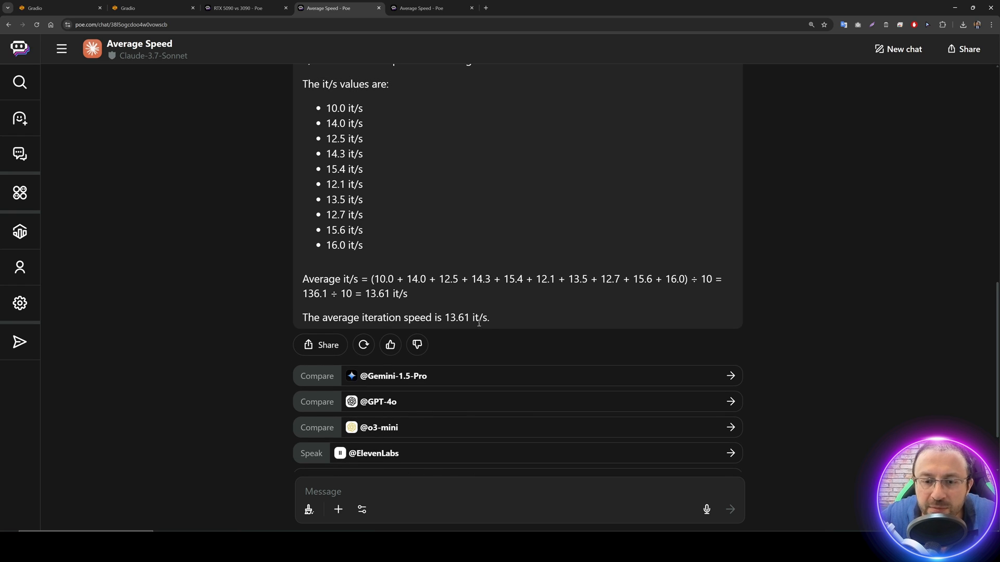
Step: Switch to Calculator and divide 16.5 by 13.61 to get the speed ratio between the two runs
key("super")
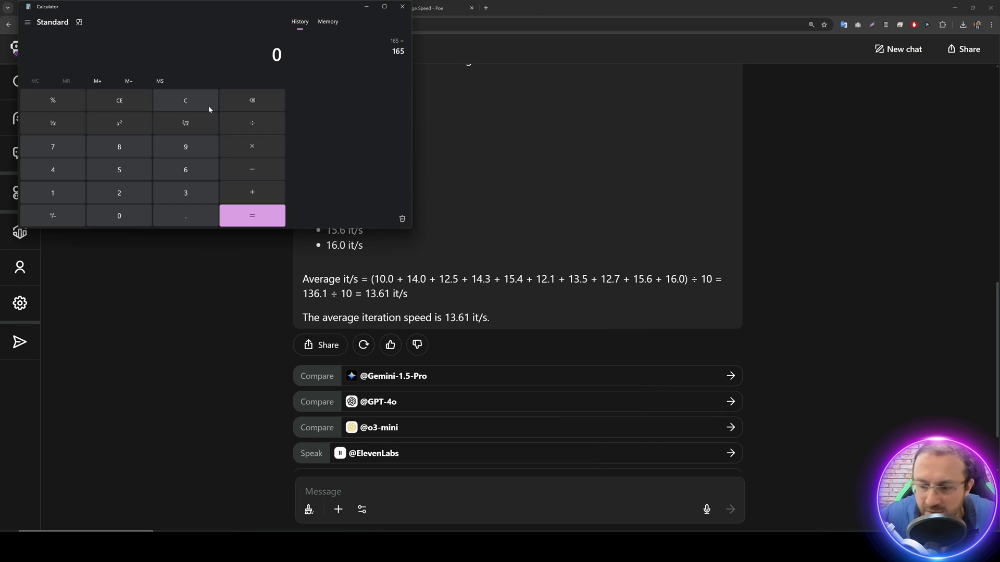
type("165")
key("BackSpace")
type(".5")
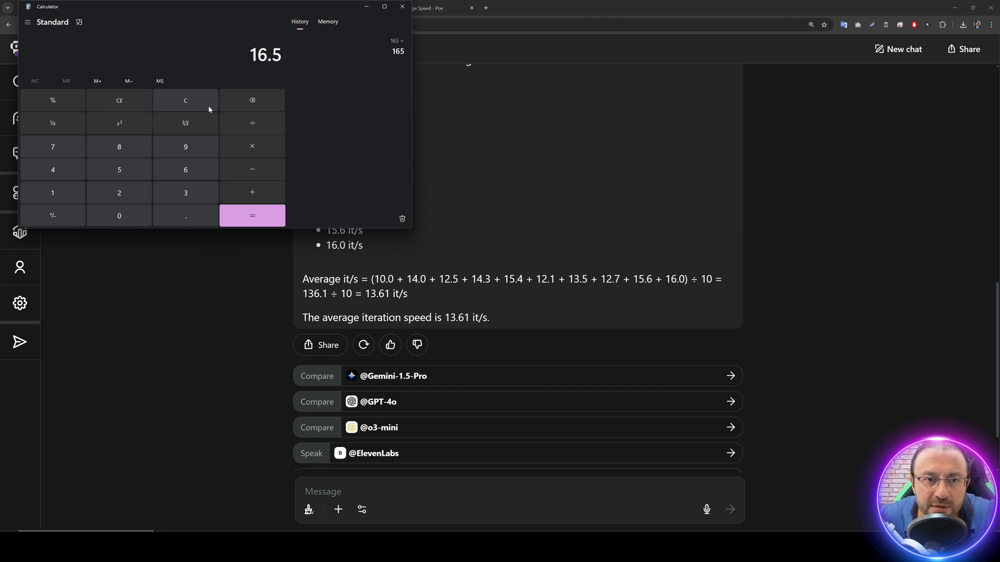
type("+13.61")
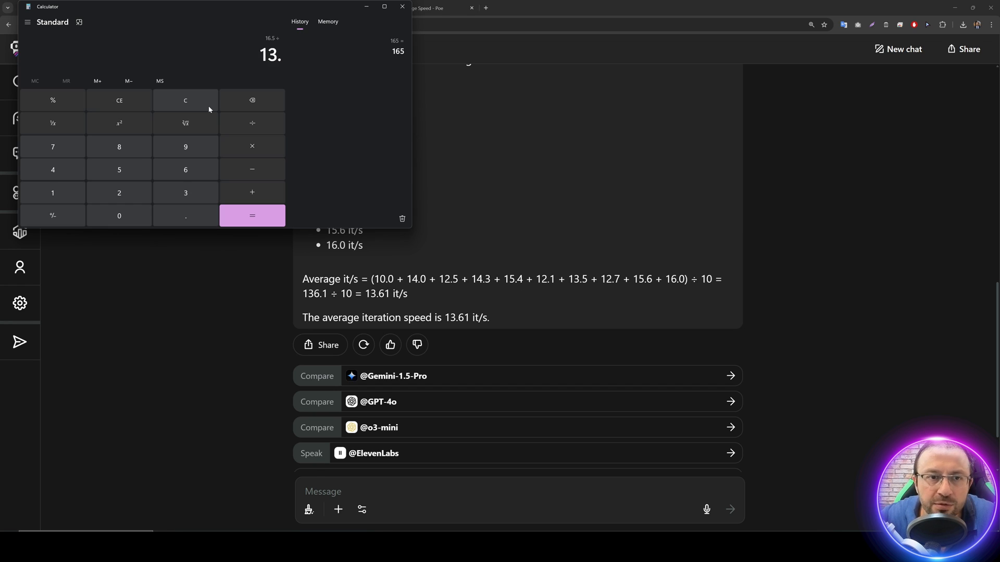
key("Return")
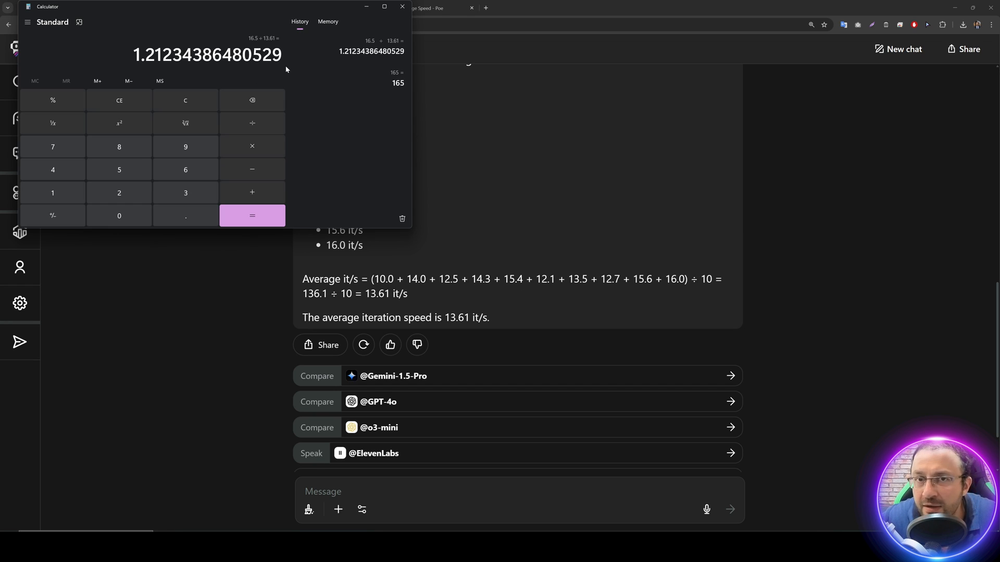
left_click(825, 225)
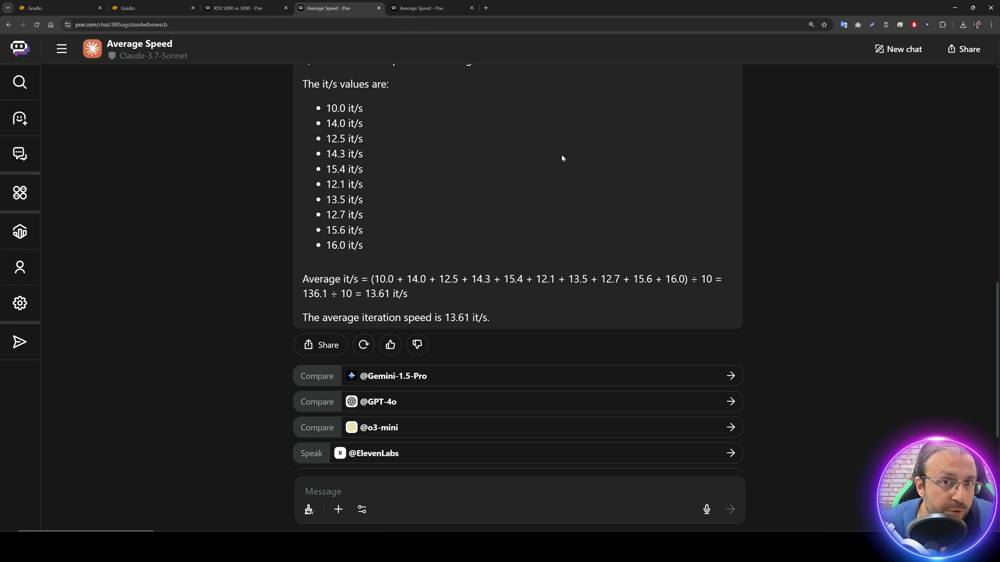
Step: Open the Patreon post linked in the MMAudio app and find its Massed Compute section
left_click(78, 8)
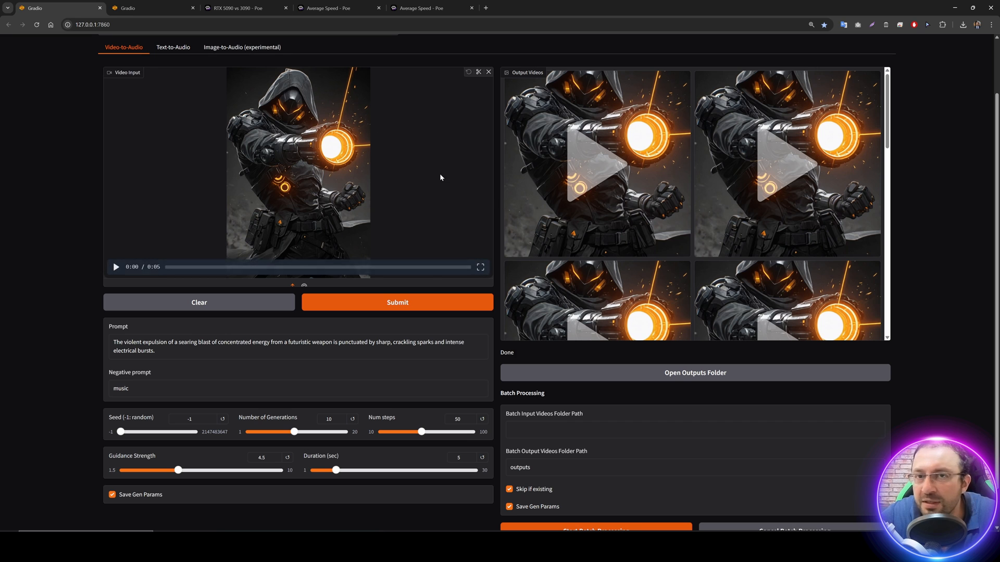
scroll(440, 177, "up", 2)
left_click(432, 48)
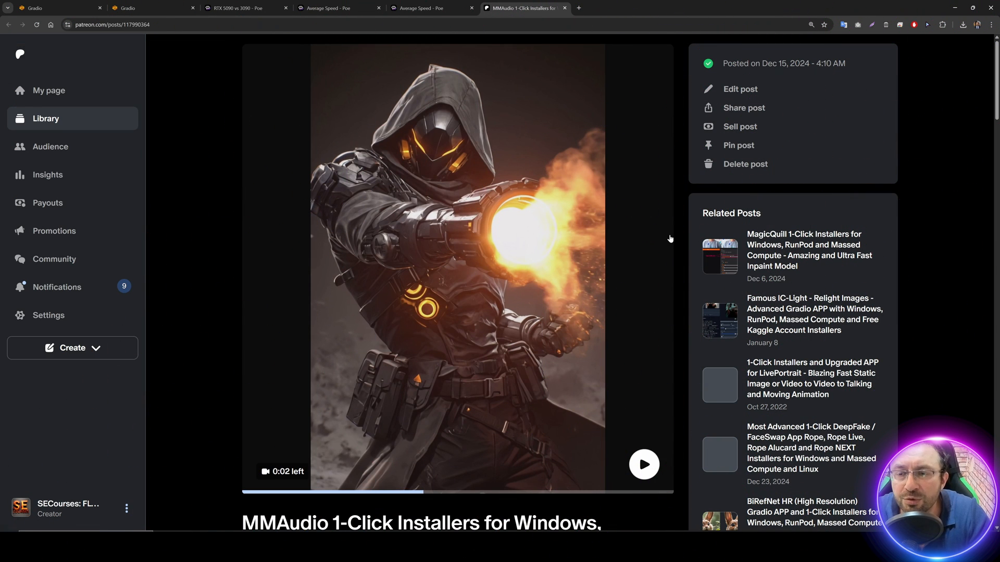
scroll(670, 239, "down", 4)
scroll(669, 240, "down", 15)
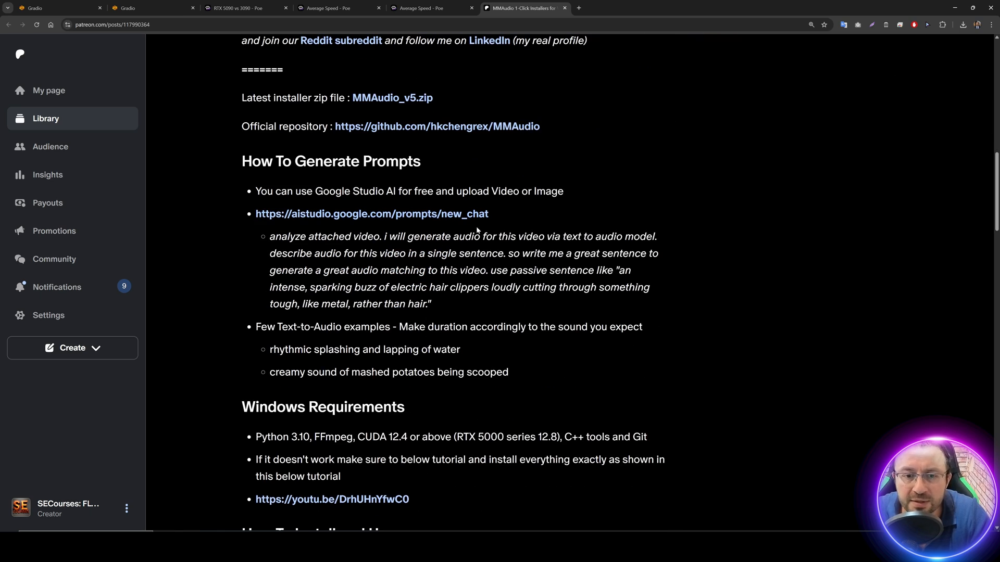
scroll(489, 224, "down", 7)
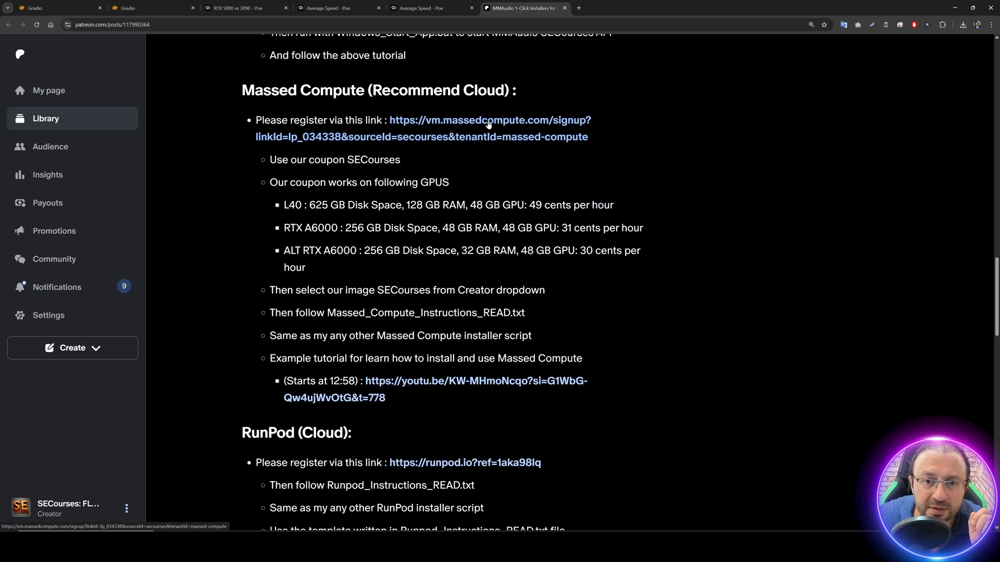
Step: Open the Massed Compute registration link from the post in a new browser tab and go to its Deploy page
middle_click(488, 124)
left_click(627, 5)
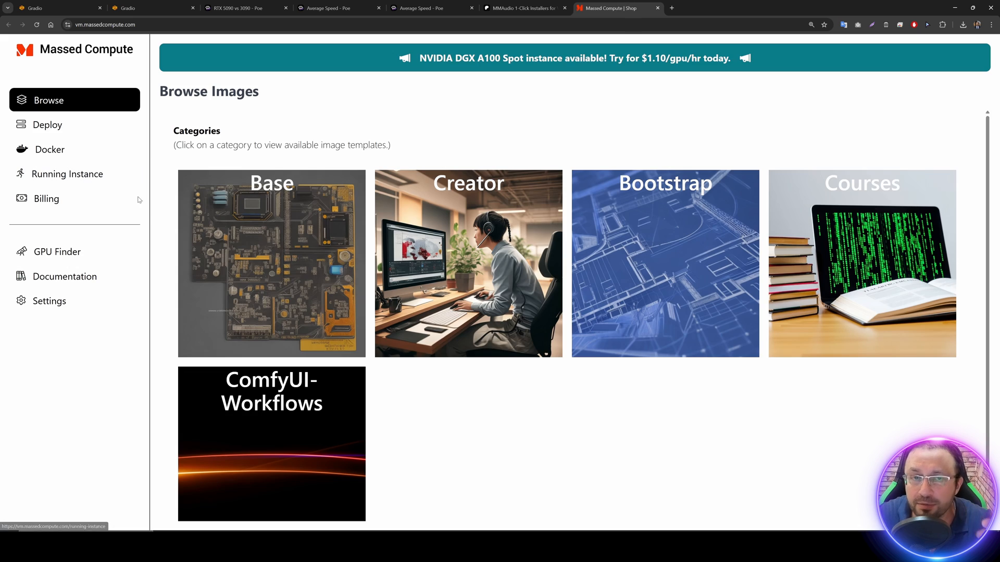
left_click(101, 167)
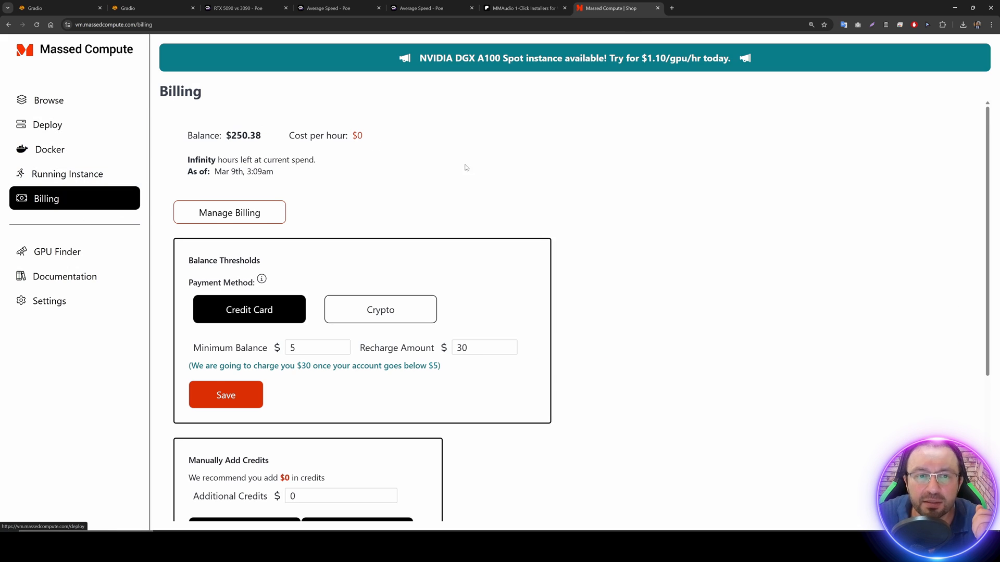
scroll(363, 150, "down", 5)
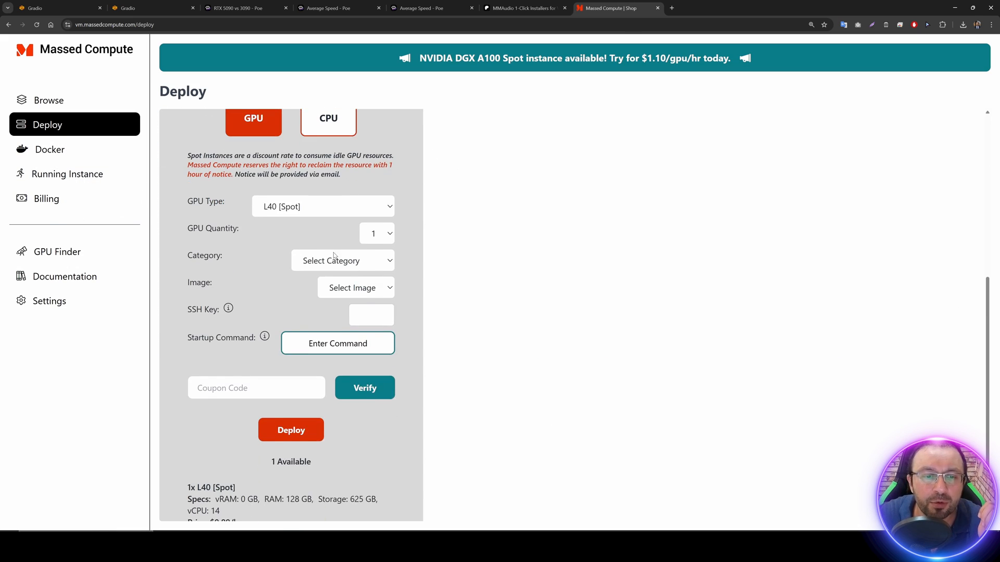
Step: Configure the instance with GPU type L40, category Creator and image SECourses
left_click(298, 245)
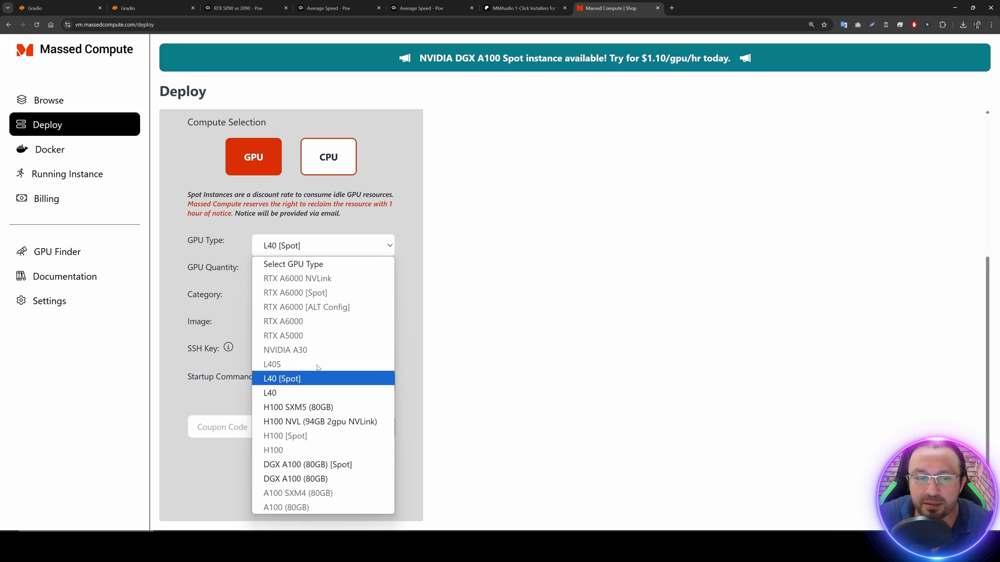
left_click(285, 394)
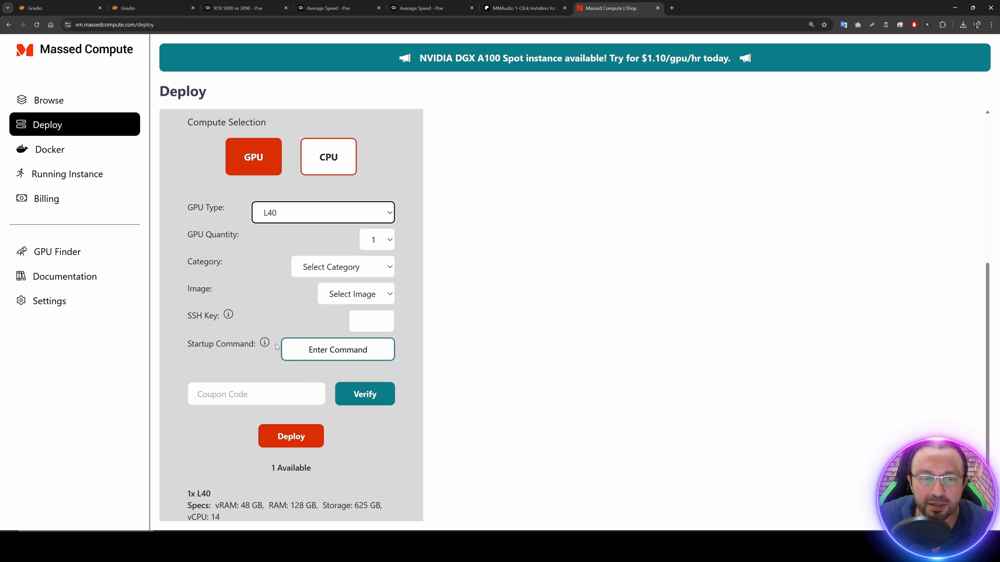
left_click(348, 267)
left_click(330, 315)
left_click(342, 294)
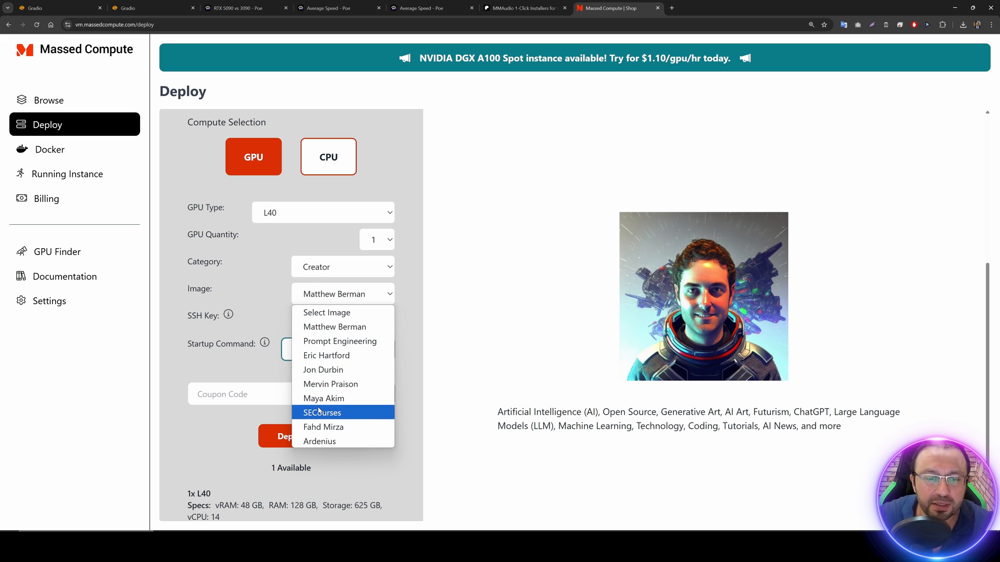
left_click(328, 408)
Step: Enter the coupon code SECourses for the L40 instance and verify it
left_click(256, 394)
type("SECourses")
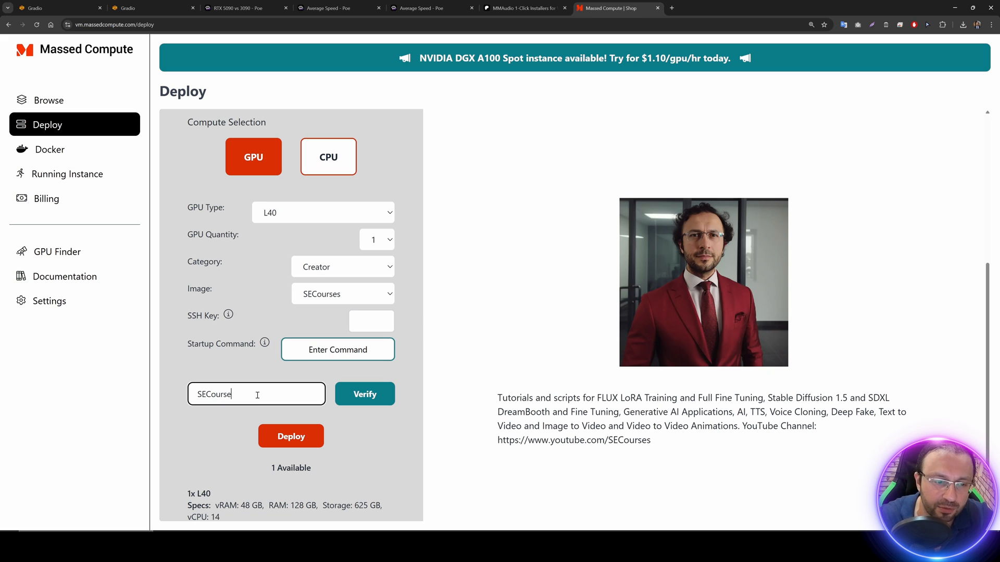
left_click(374, 400)
scroll(333, 406, "down", 1)
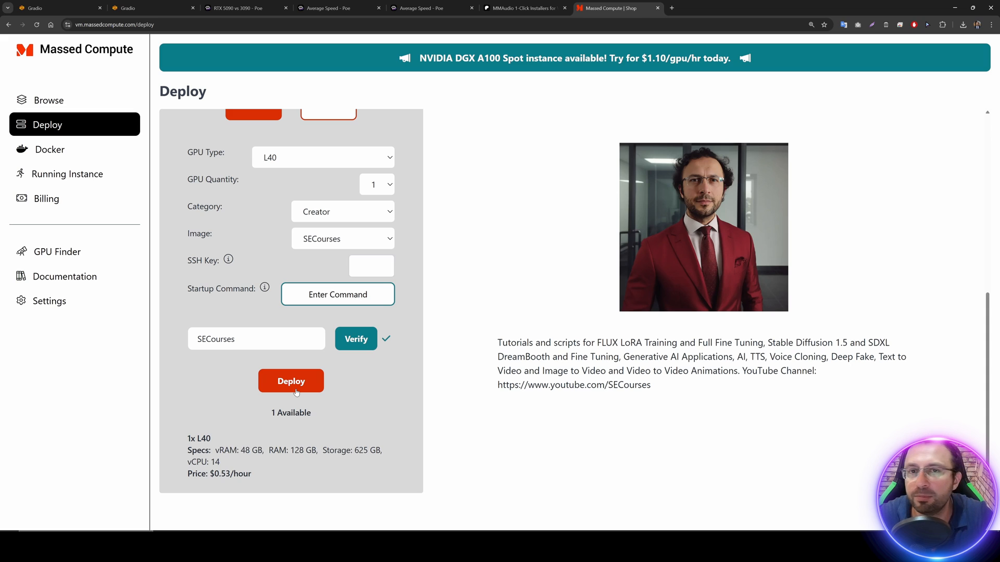
Step: Open Massed_Compute_Instructions_READ.txt from the MMAudio_v5 folder and read its setup, installation and usage instructions
left_click(494, 8)
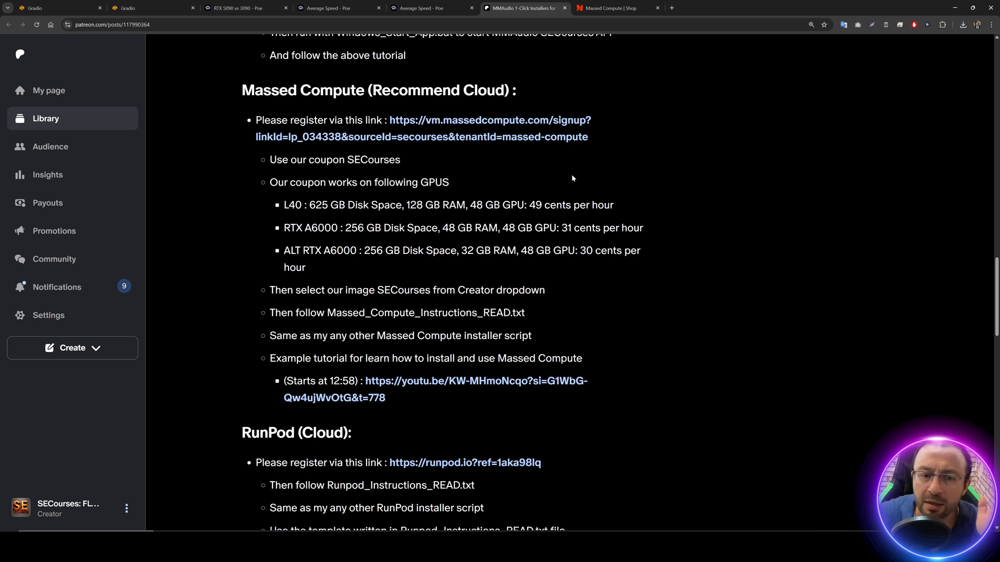
scroll(521, 239, "down", 1)
scroll(458, 297, "up", 1)
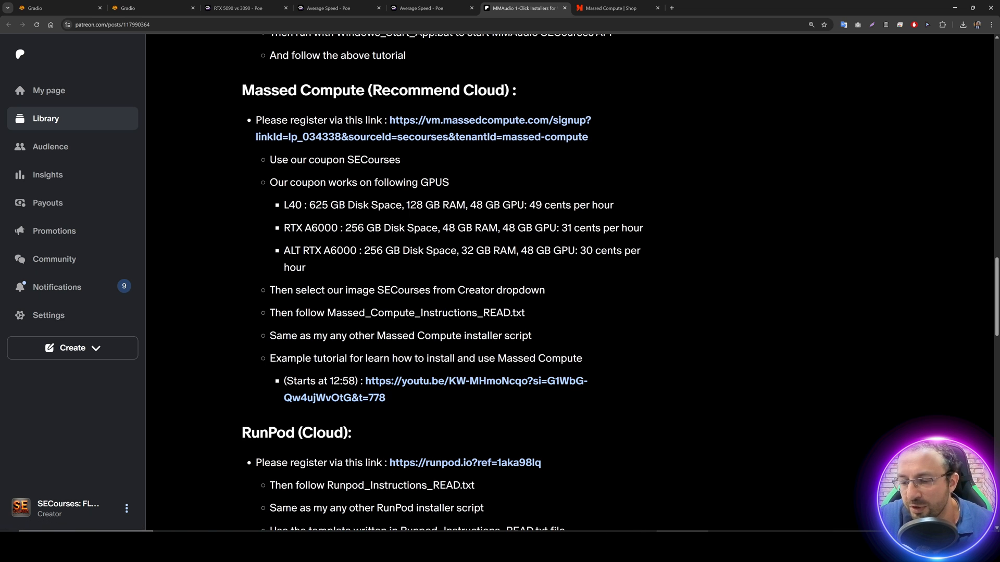
left_click(836, 546)
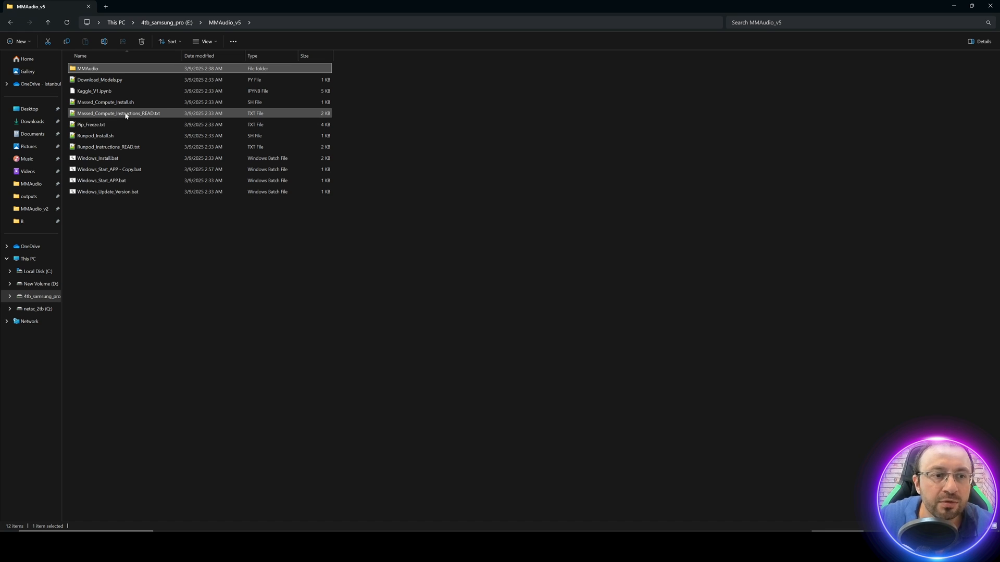
double_click(125, 114)
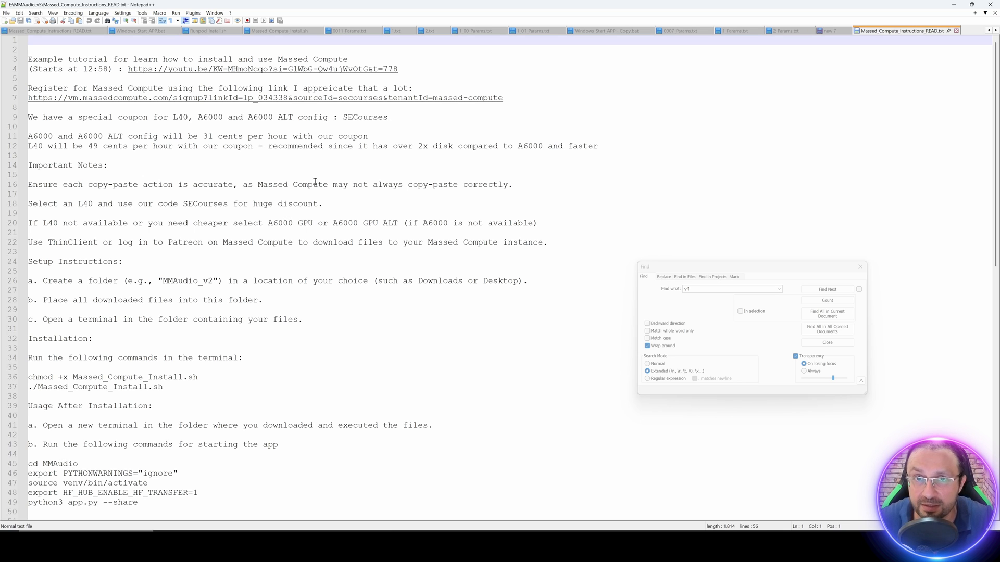
scroll(344, 208, "down", 3)
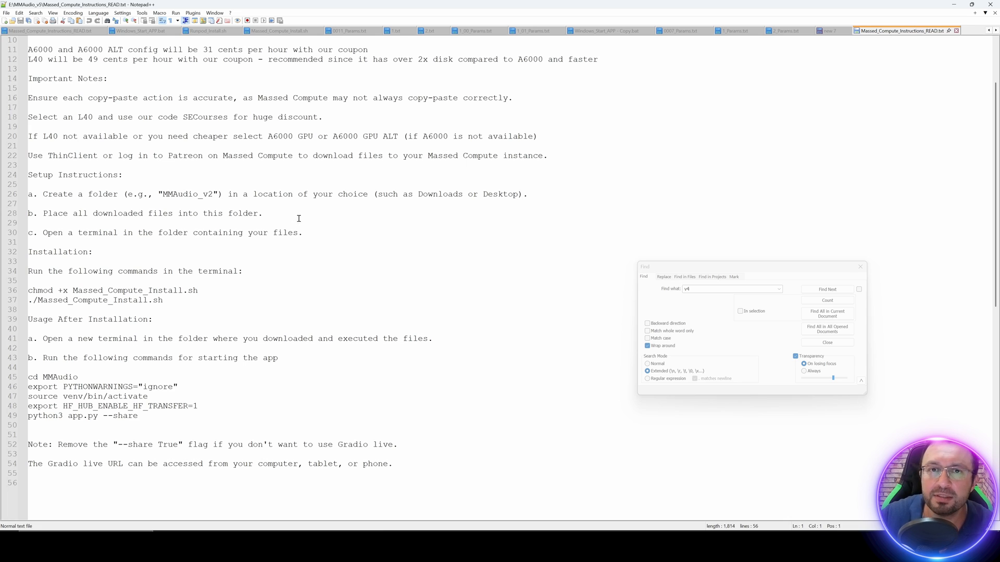
Step: Return to the Patreon post and review the Massed Compute tutorial link and the RunPod section
key("alt+Tab")
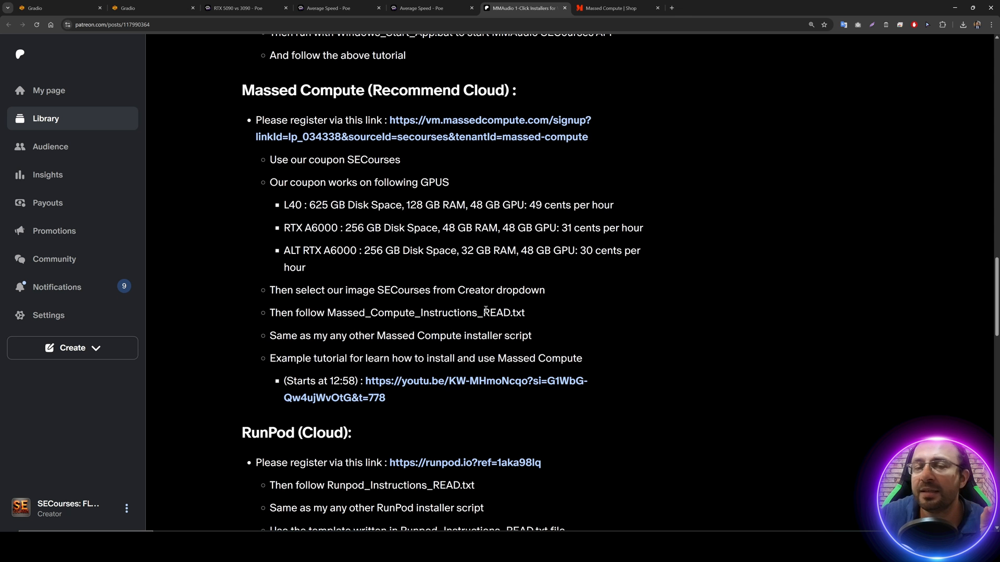
scroll(489, 297, "down", 2)
scroll(511, 266, "down", 2)
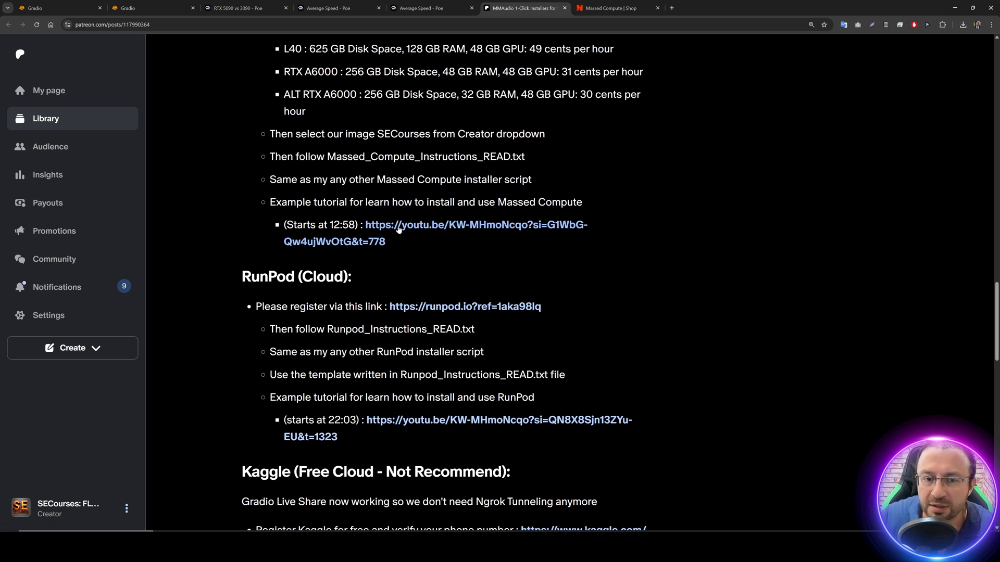
left_click_drag(398, 242, 289, 218)
scroll(365, 261, "down", 4)
left_click(335, 150)
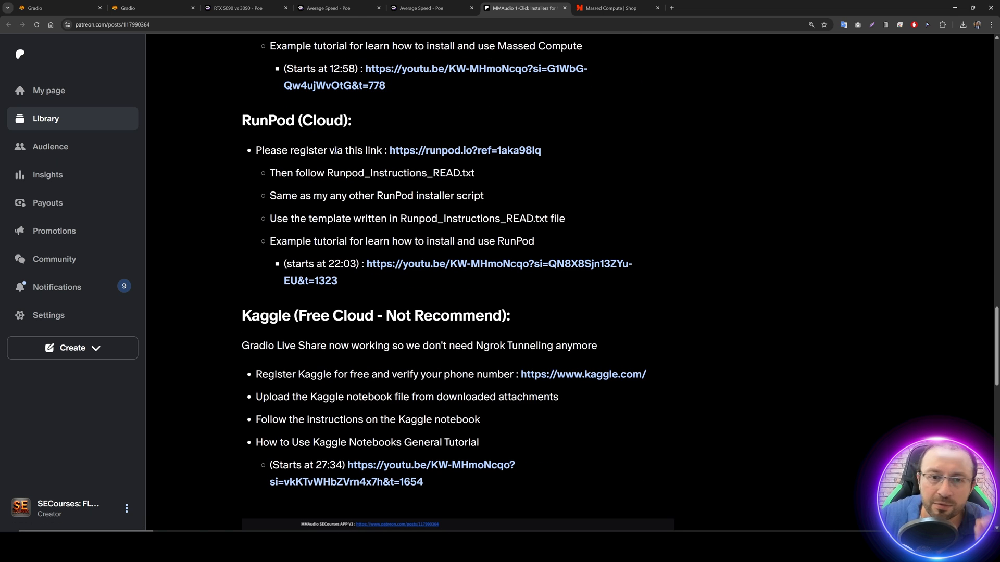
Step: Open RunPod through the registration link in the Patreon post and check the account's Billing page
middle_click(460, 156)
left_click_drag(710, 3, 641, 4)
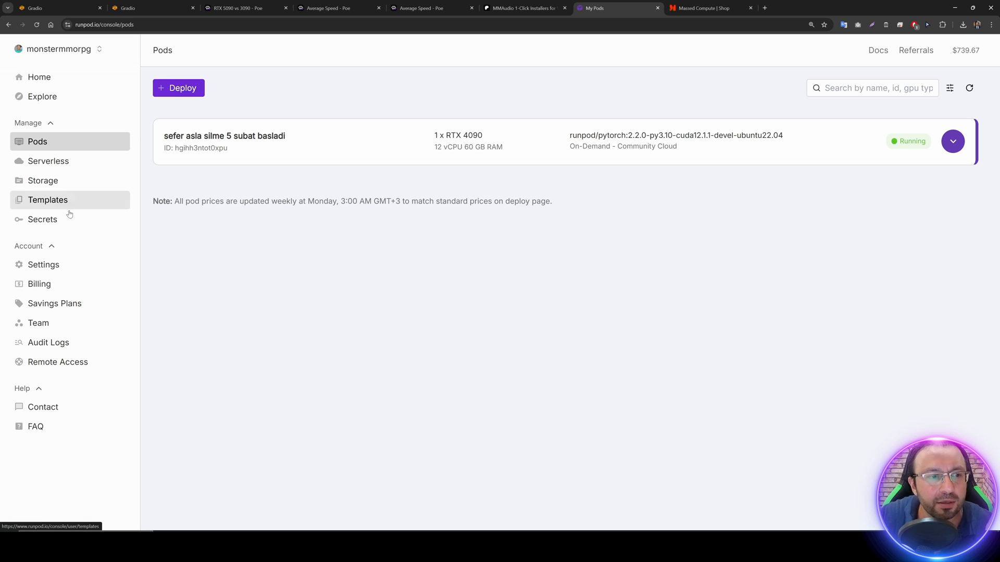
left_click(39, 283)
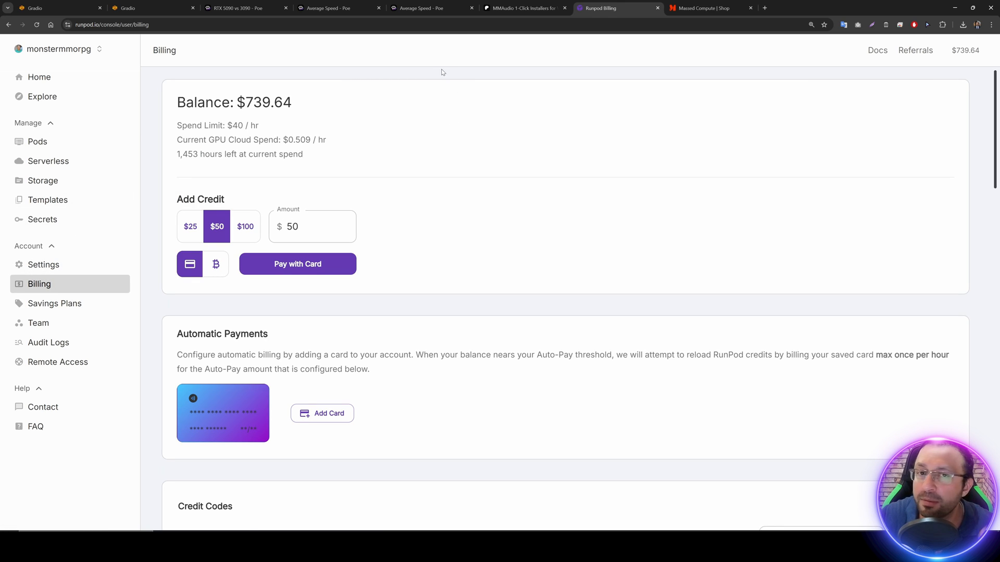
left_click(498, 4)
left_click(607, 8)
Step: View RunPod's Deploy GPU Pod page and return to the Patreon post to review the RunPod tutorial link
left_click(37, 141)
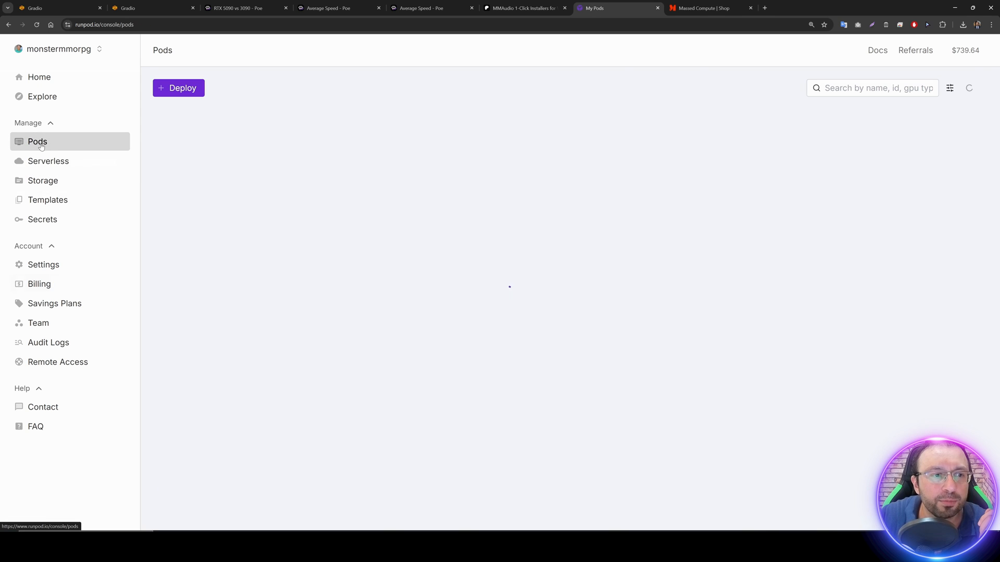
left_click(173, 87)
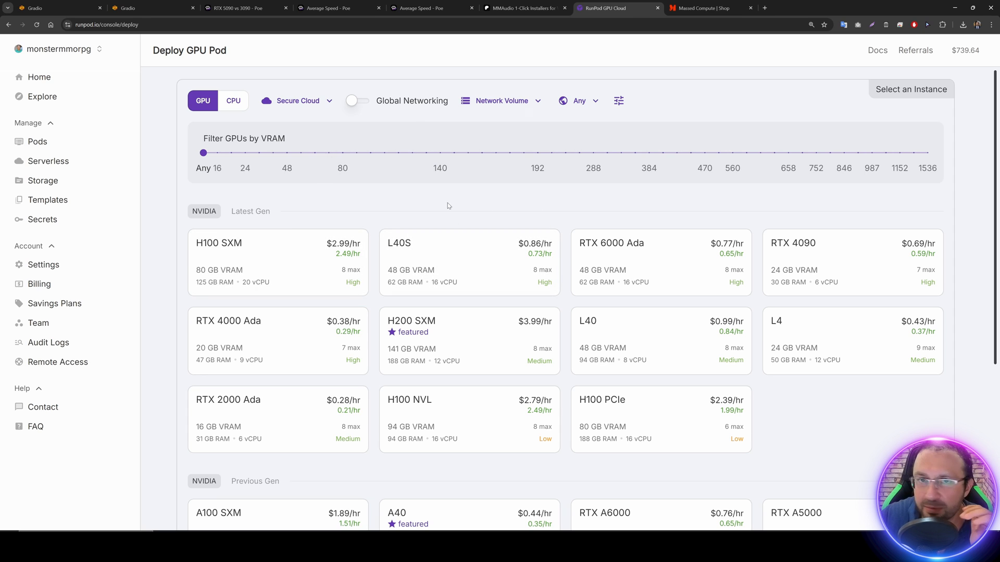
left_click(519, 7)
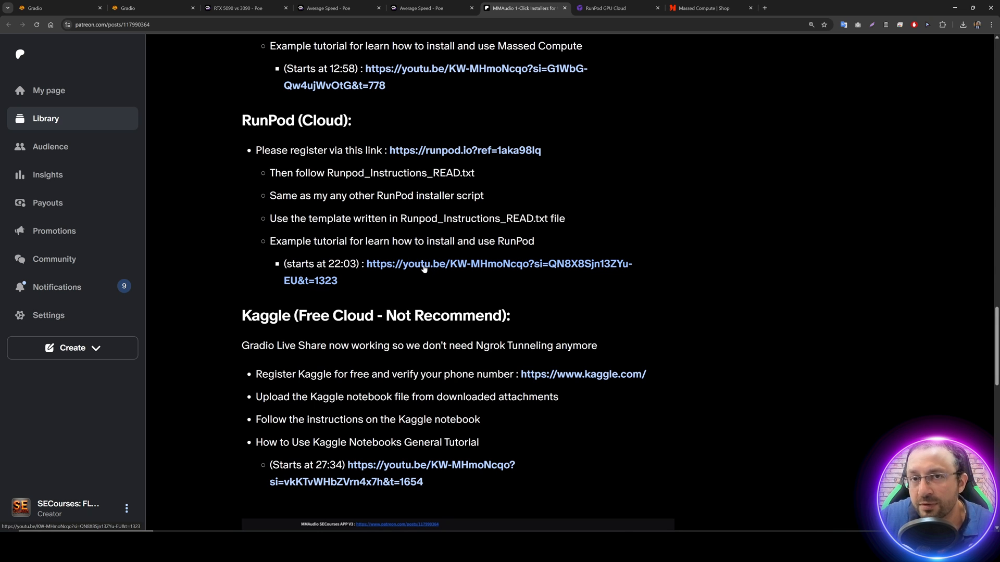
scroll(365, 178, "up", 1)
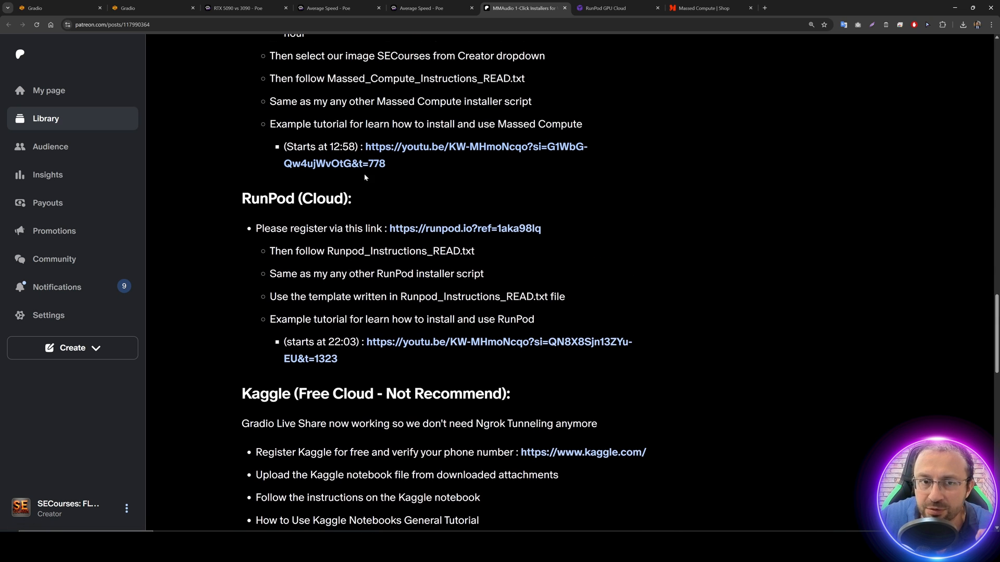
scroll(409, 308, "down", 1)
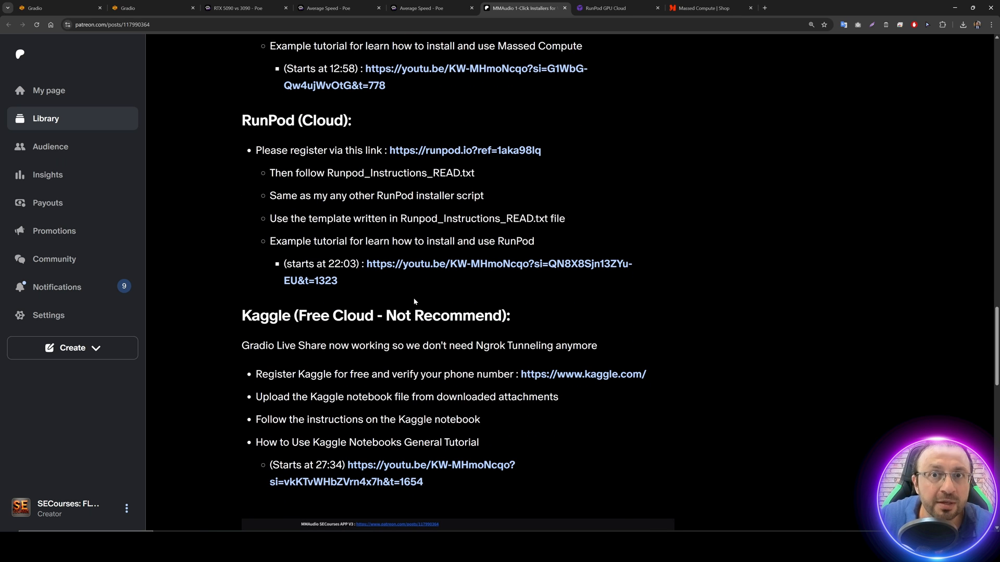
Step: Open Runpod_Instructions_READ.txt from the MMAudio_v5 folder and read its template, pod configuration, installation and startup instructions
key("alt+Tab")
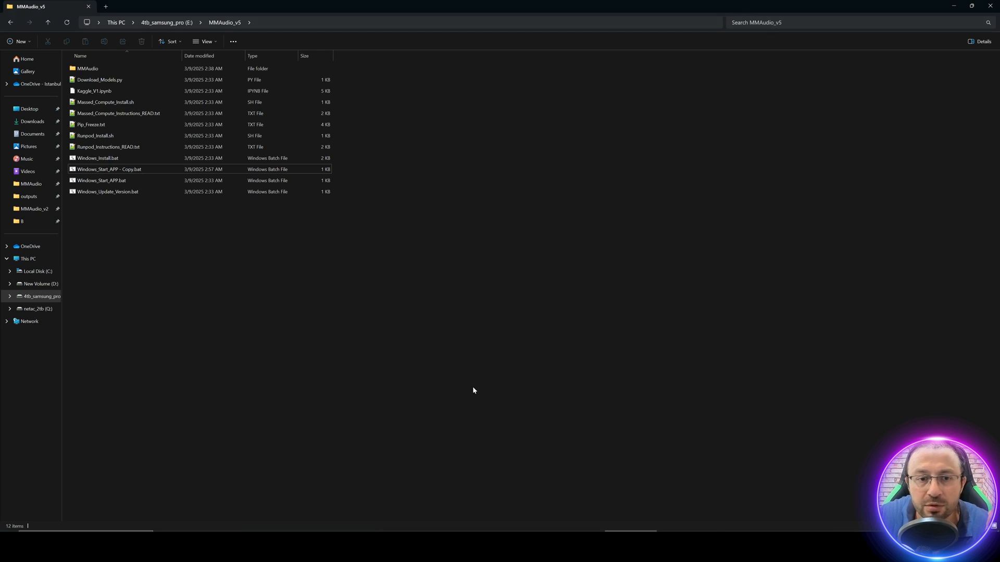
double_click(106, 147)
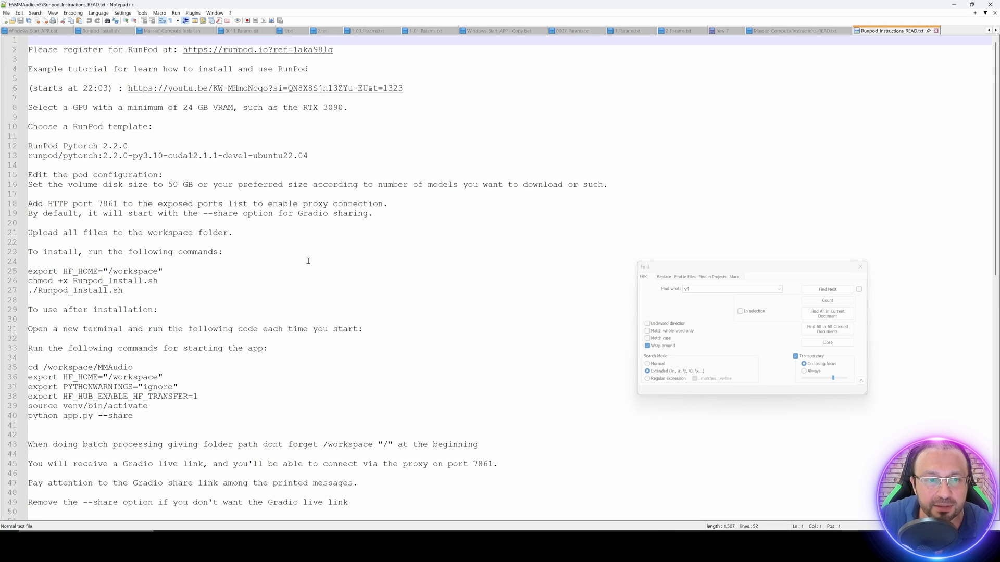
scroll(329, 284, "down", 2)
scroll(343, 283, "up", 2)
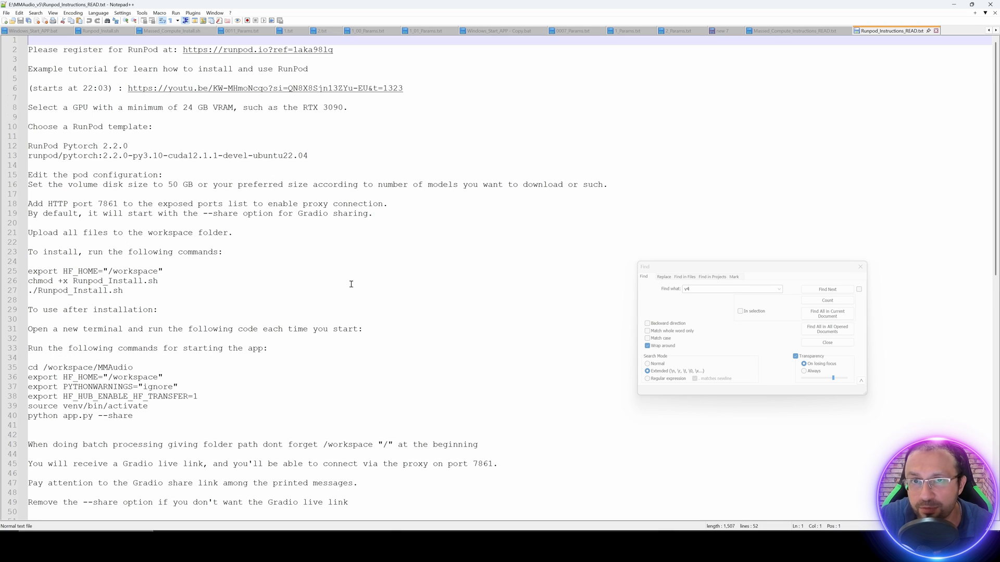
left_click(950, 5)
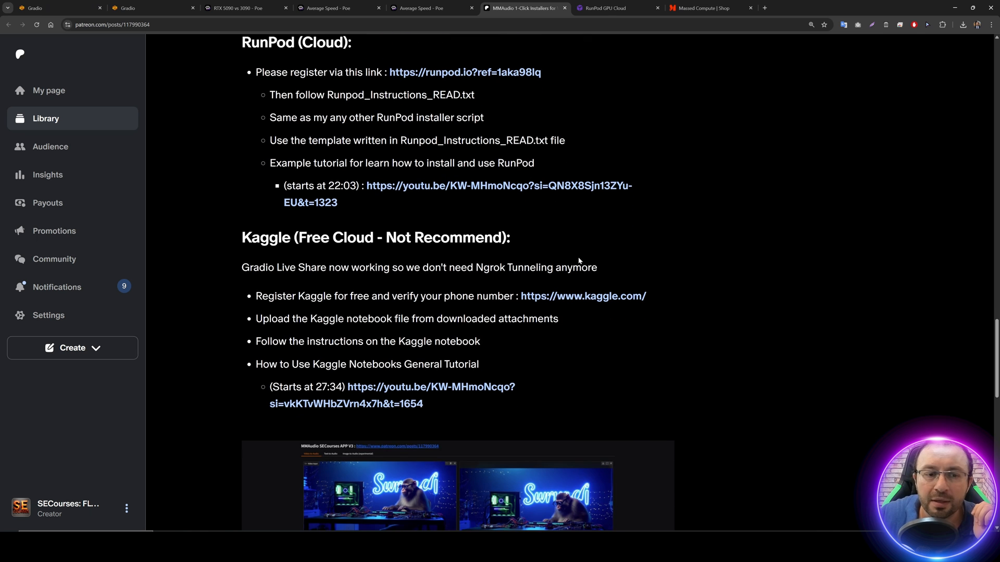
Step: Open the Kaggle website through the link in the Patreon post's Kaggle section
scroll(579, 260, "down", 2)
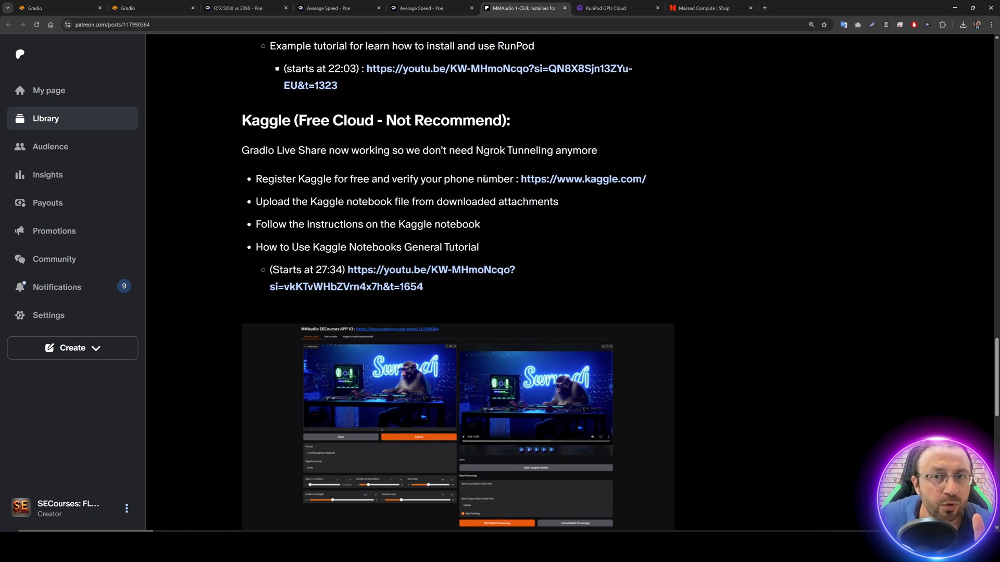
middle_click(560, 179)
left_click(790, 5)
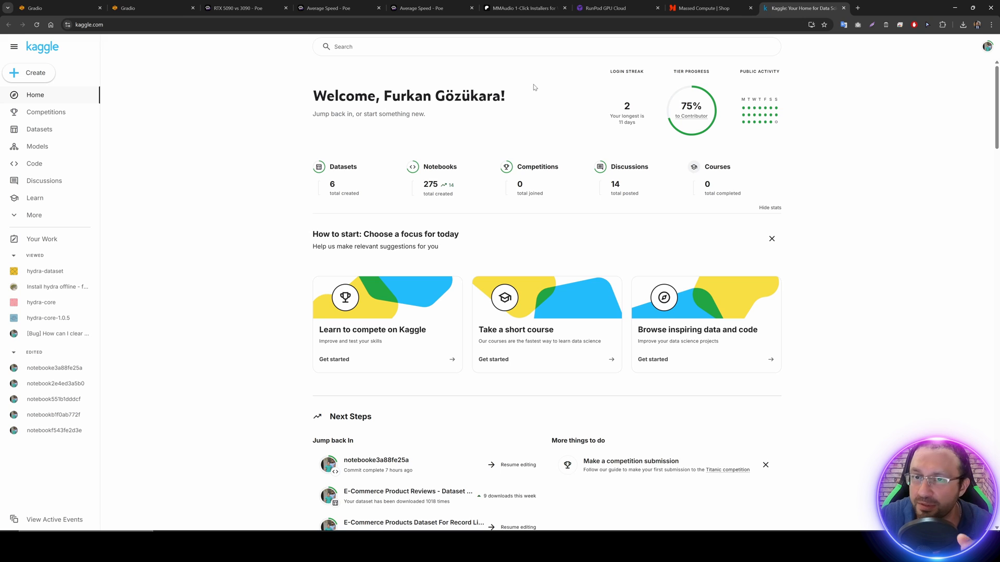
Step: Create a new Kaggle notebook and choose Kaggle_V1.ipynb from the MMAudio_v5 folder as the file to import
left_click(33, 73)
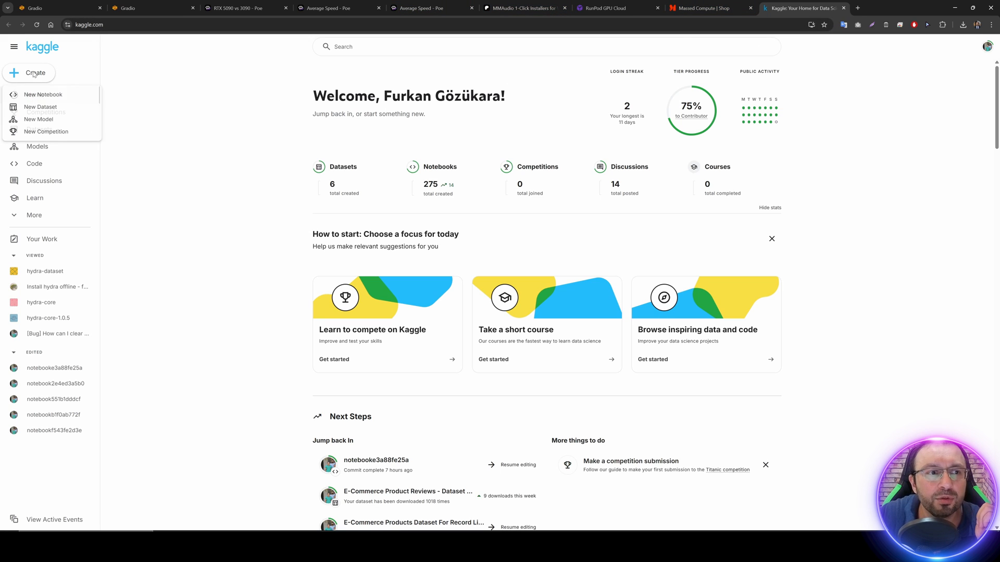
left_click(42, 94)
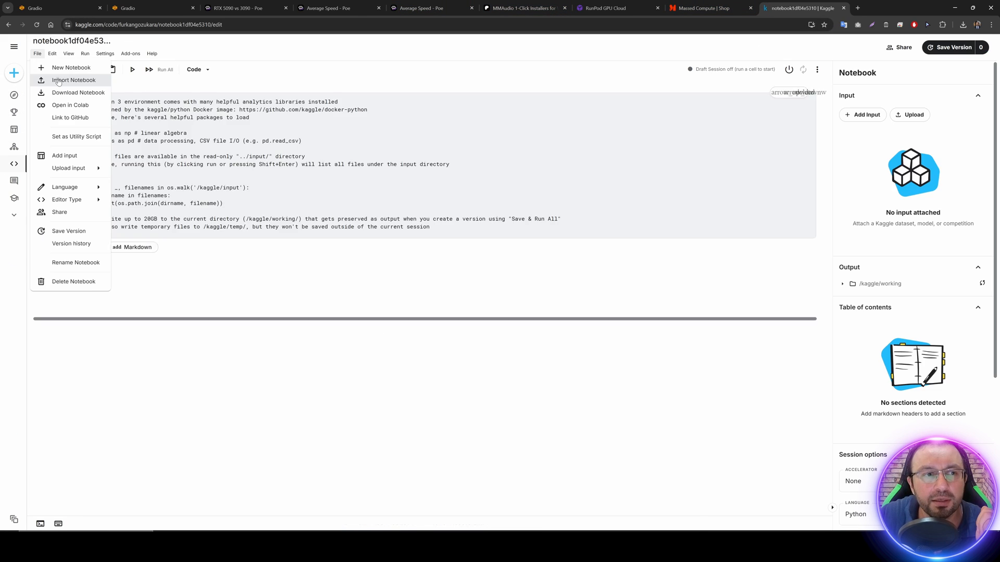
left_click(73, 81)
left_click(849, 335)
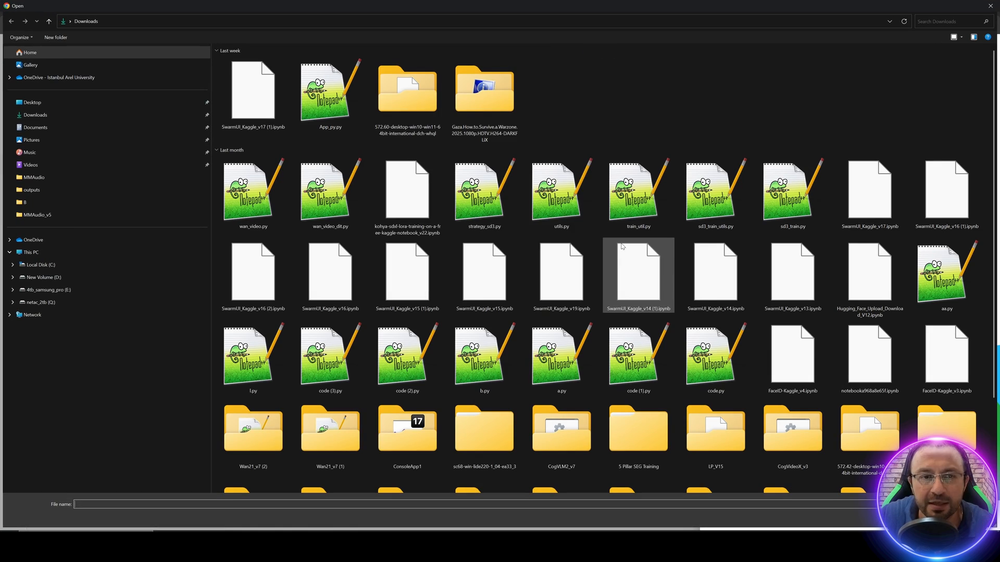
left_click(37, 215)
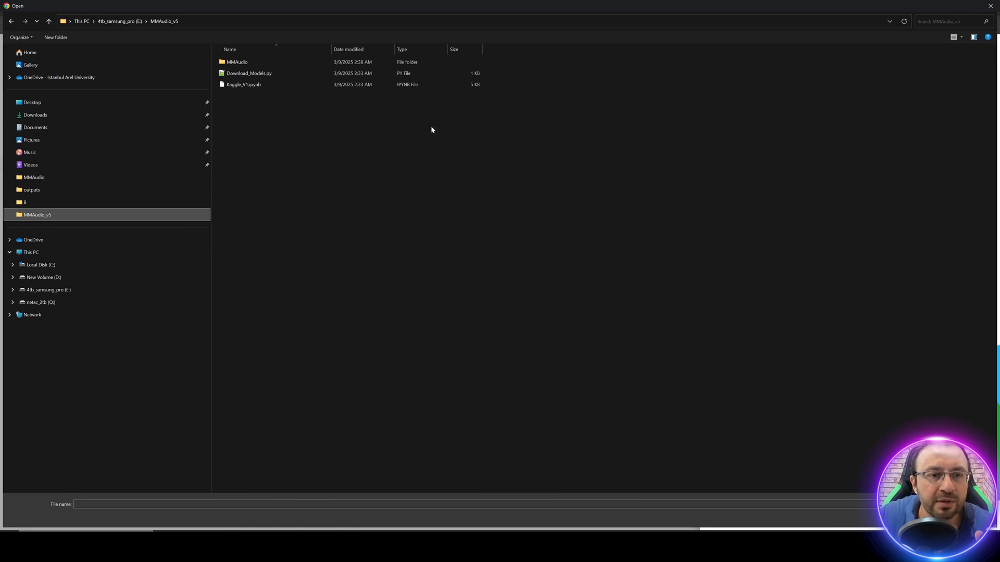
left_click(244, 84)
double_click(249, 85)
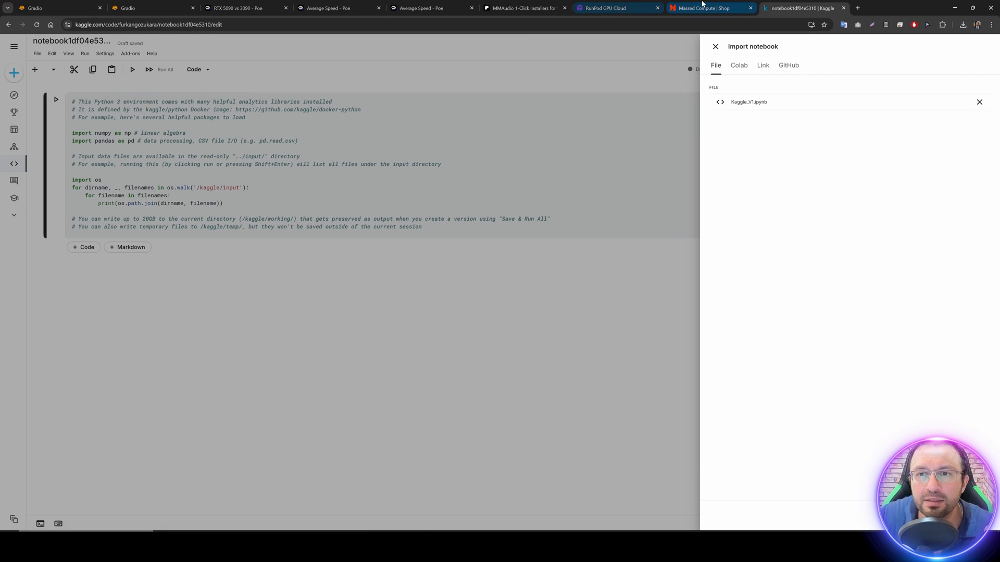
Step: Review the Massed Compute deployment settings and the post's Gradio Live Share note, and inspect the imported Kaggle notebook's output-zipping cell
left_click(702, 8)
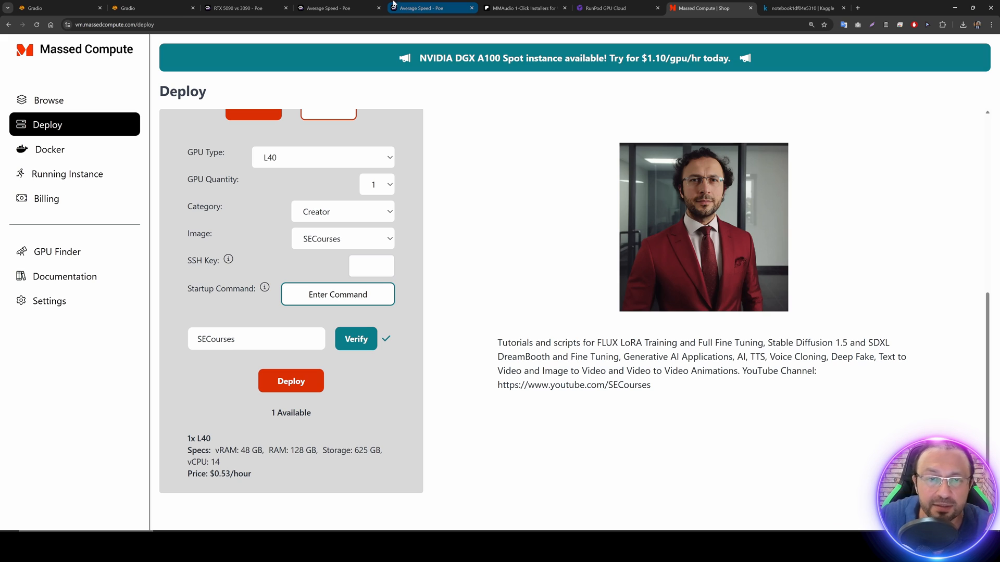
left_click(515, 8)
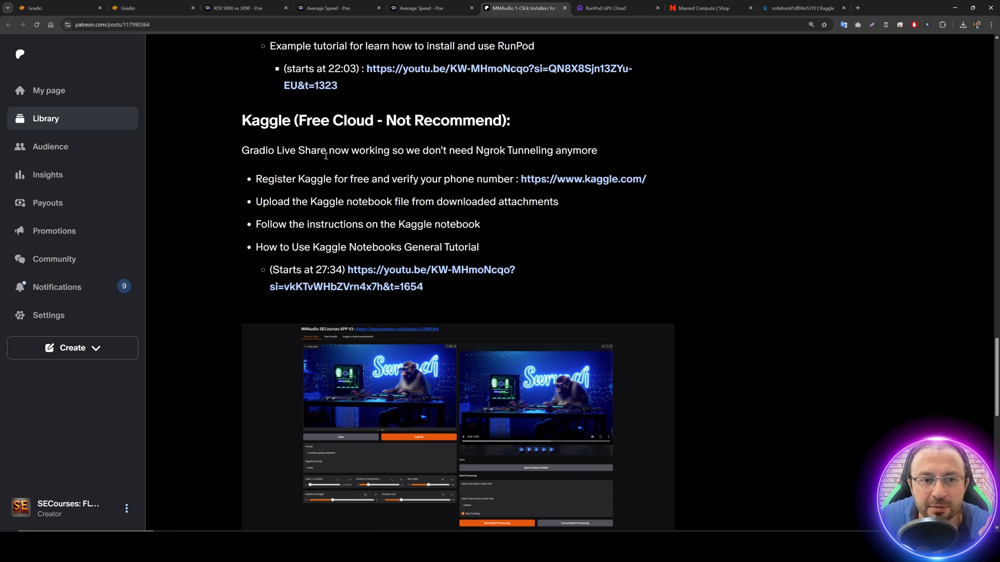
left_click_drag(239, 155, 295, 151)
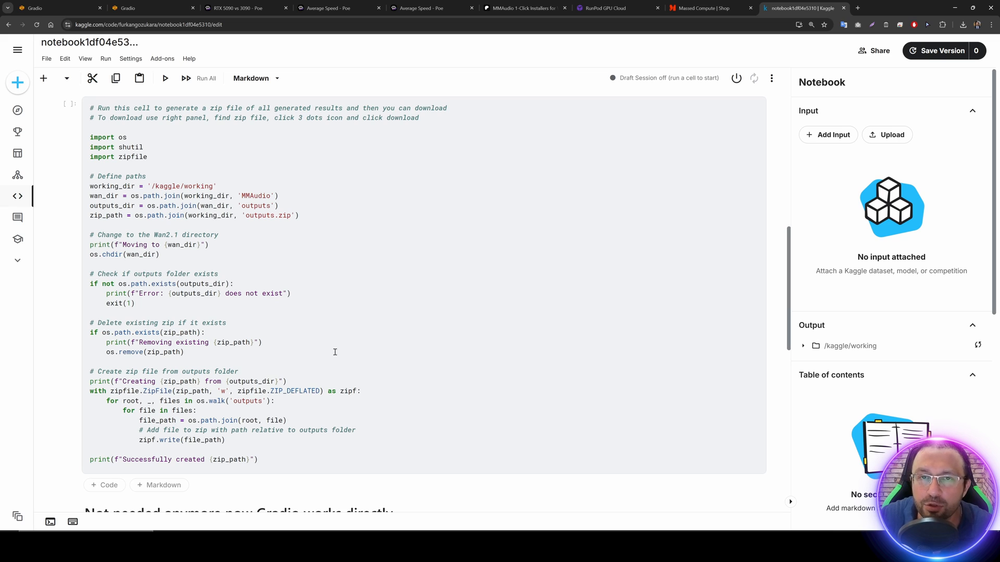
left_click(335, 277)
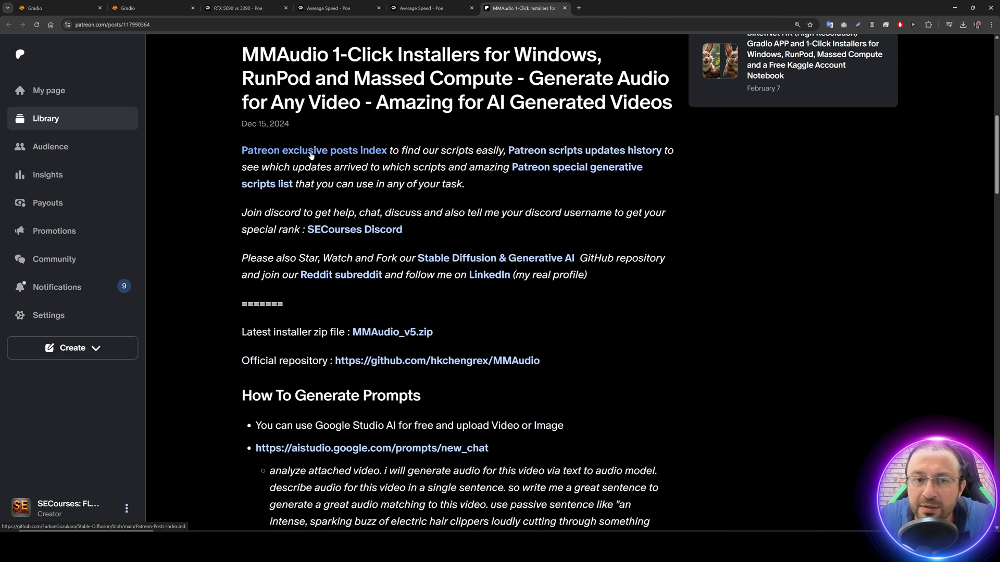
Step: Open the Patreon exclusive posts index on GitHub and look through its list of installer scripts
left_click(311, 155)
scroll(572, 260, "down", 12)
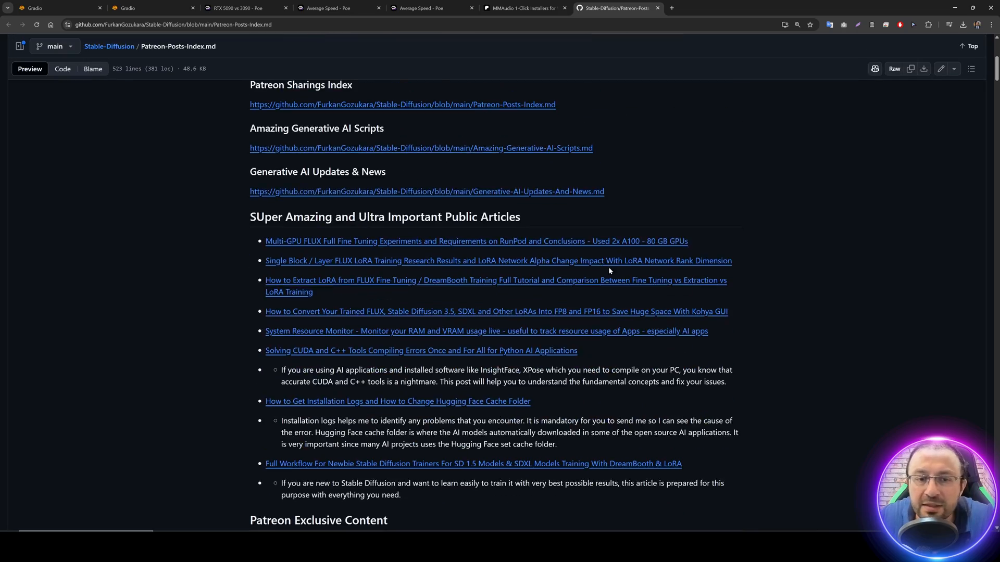
scroll(609, 265, "down", 15)
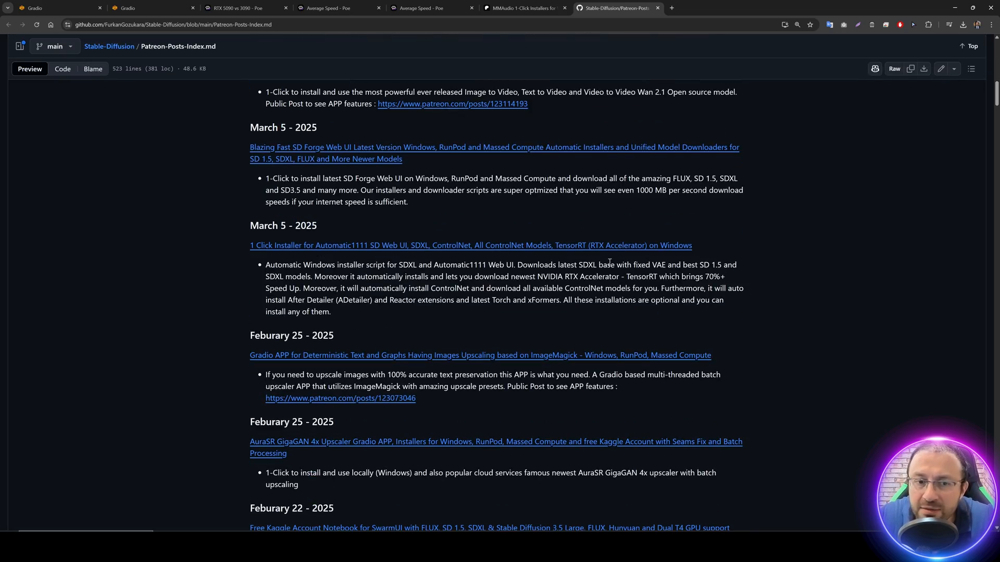
scroll(555, 267, "down", 18)
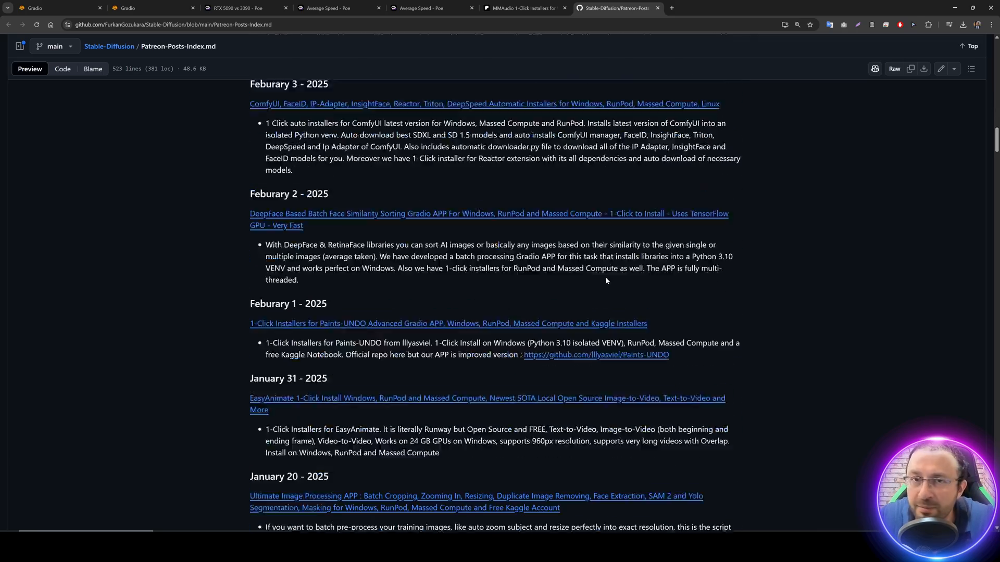
scroll(696, 305, "down", 7)
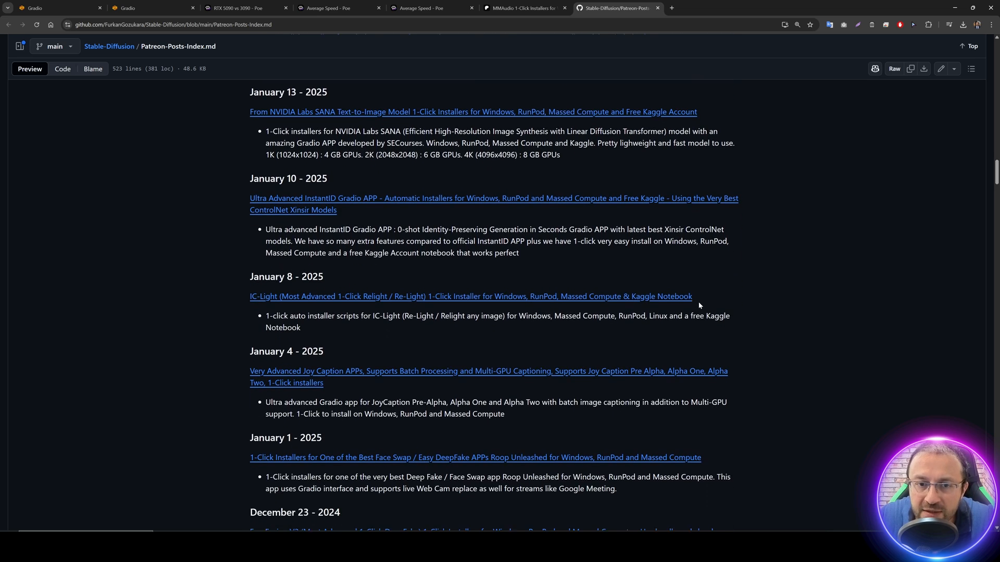
scroll(694, 318, "down", 1)
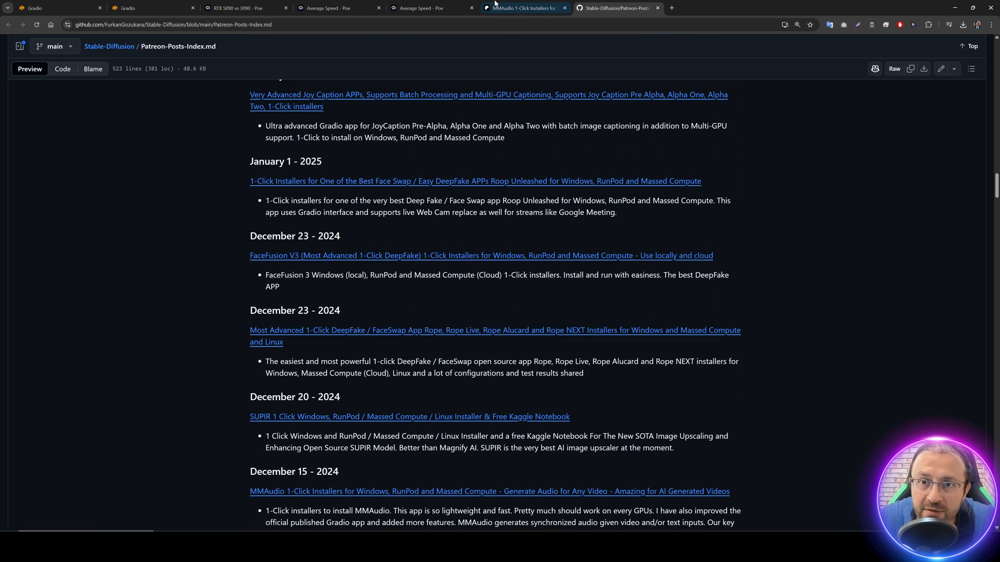
Step: Open the Stable Diffusion & Generative AI GitHub repository from the Patreon post, browse its files and README tutorials, and return to the post
left_click(521, 8)
scroll(442, 209, "down", 2)
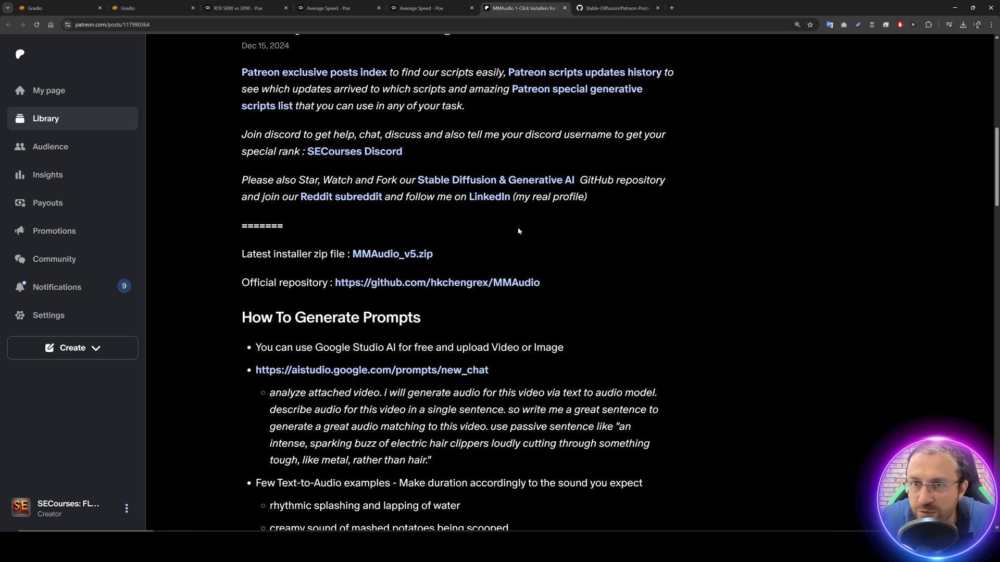
scroll(459, 156, "down", 1)
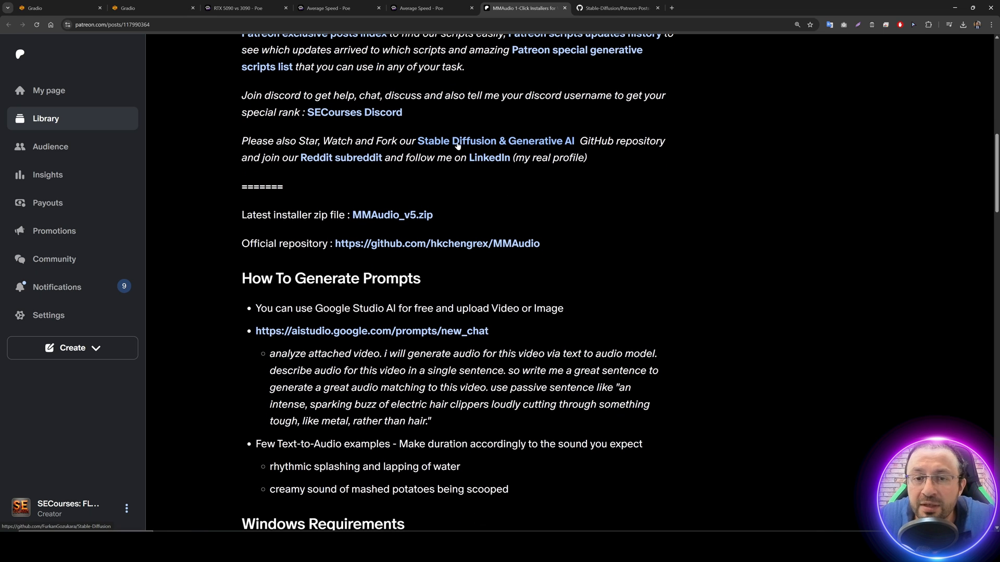
left_click(461, 144)
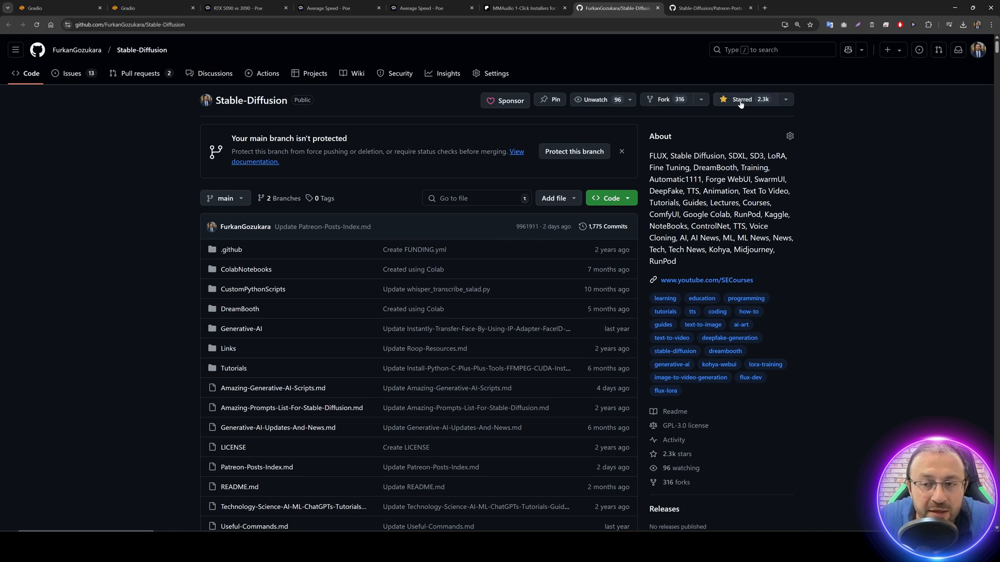
scroll(641, 168, "up", 3)
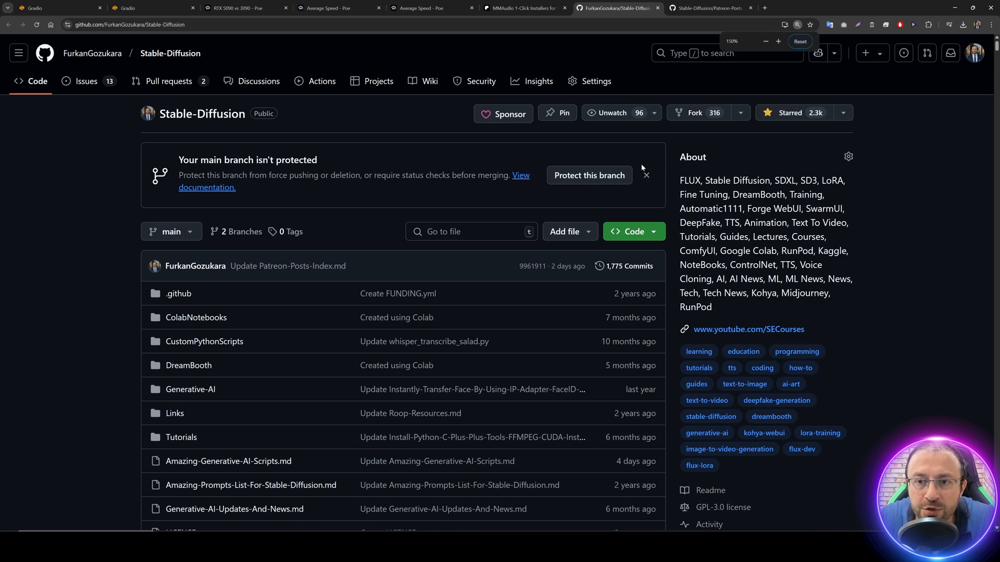
scroll(505, 250, "down", 15)
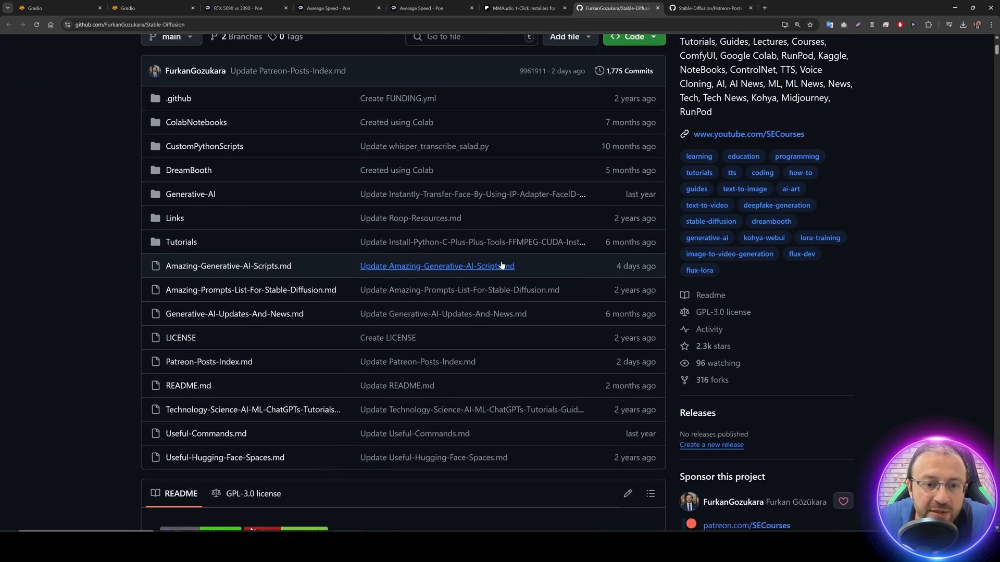
scroll(502, 307, "down", 20)
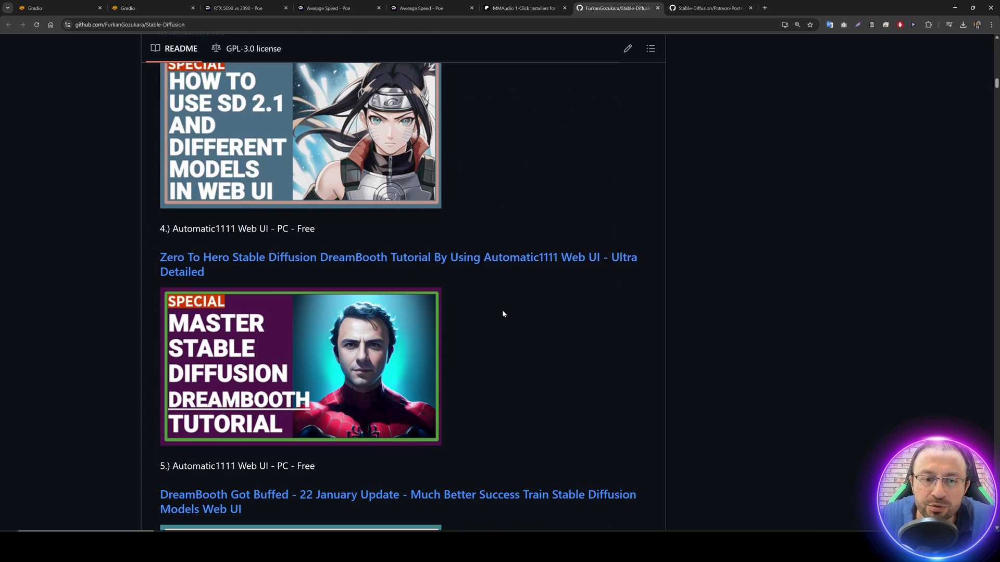
scroll(536, 327, "down", 20)
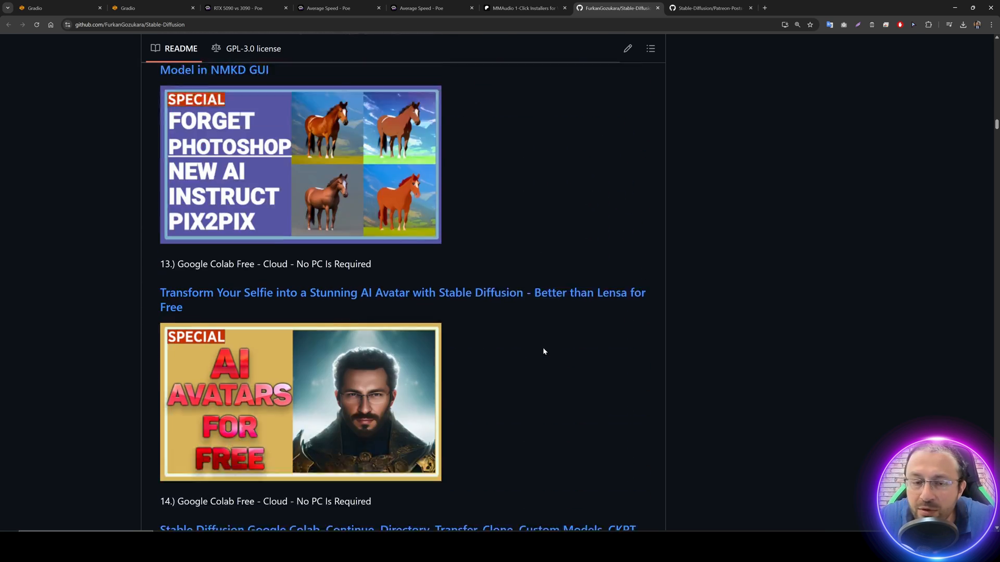
scroll(551, 368, "down", 8)
left_click(526, 4)
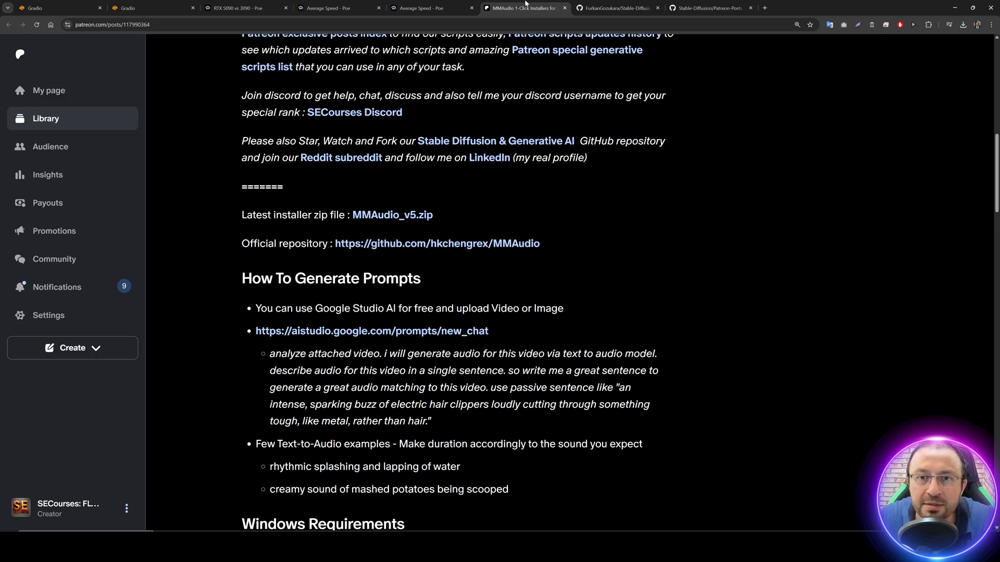
Step: Open the Reddit subreddit linked in the Patreon post, browse the r/SECourses posts, and return to the post
middle_click(349, 159)
left_click(844, 3)
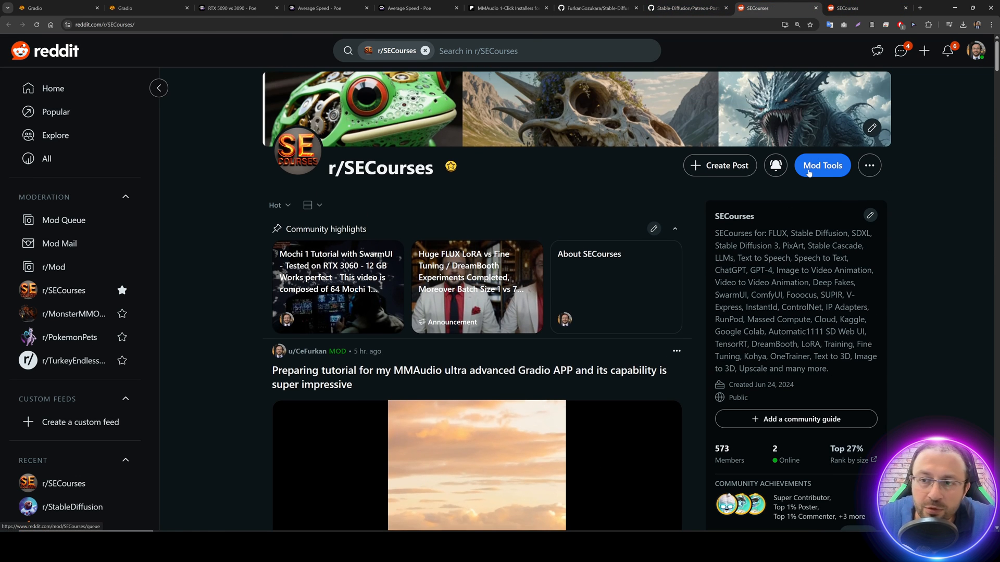
scroll(589, 204, "down", 5)
scroll(535, 225, "down", 20)
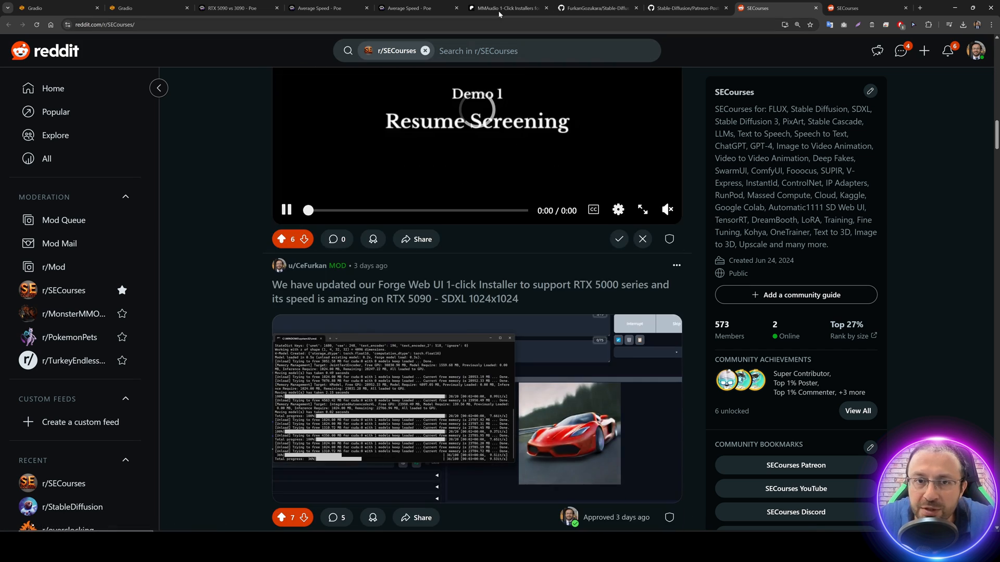
left_click(500, 7)
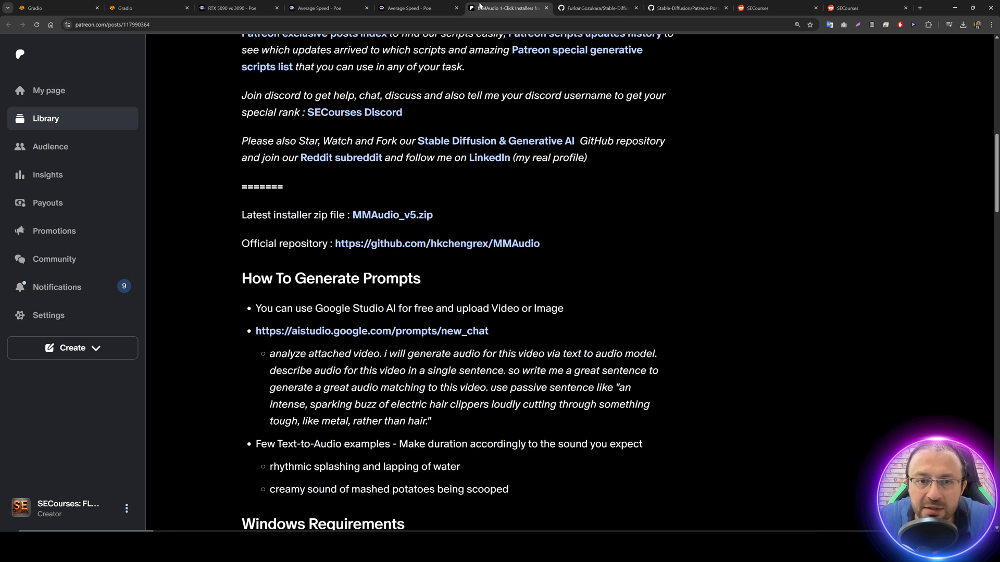
Step: Open the post's LinkedIn link in an incognito window, dismiss the sign-in prompt, look through the profile's articles, and return to the Patreon post
right_click(490, 163)
left_click(518, 195)
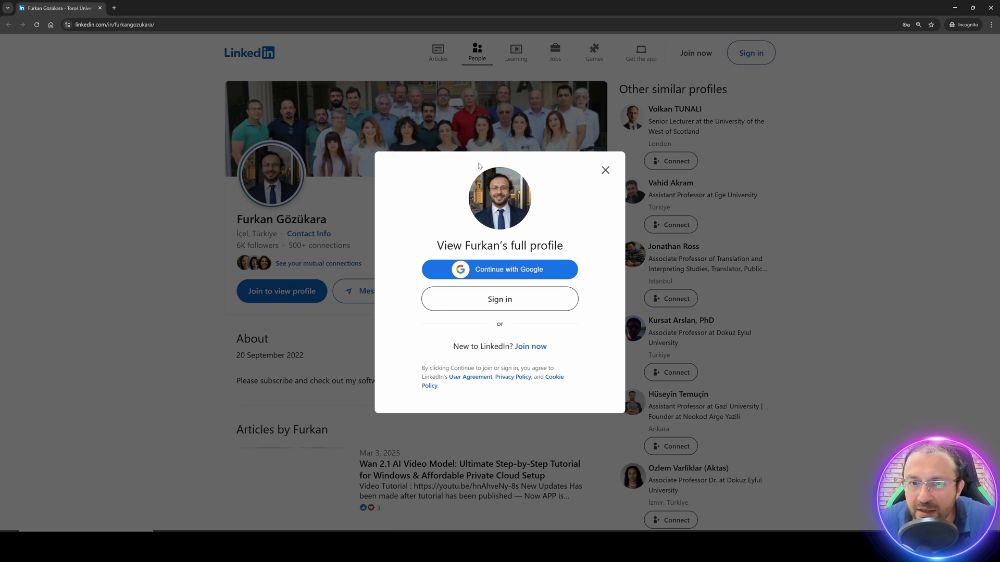
left_click(605, 169)
scroll(148, 235, "down", 2)
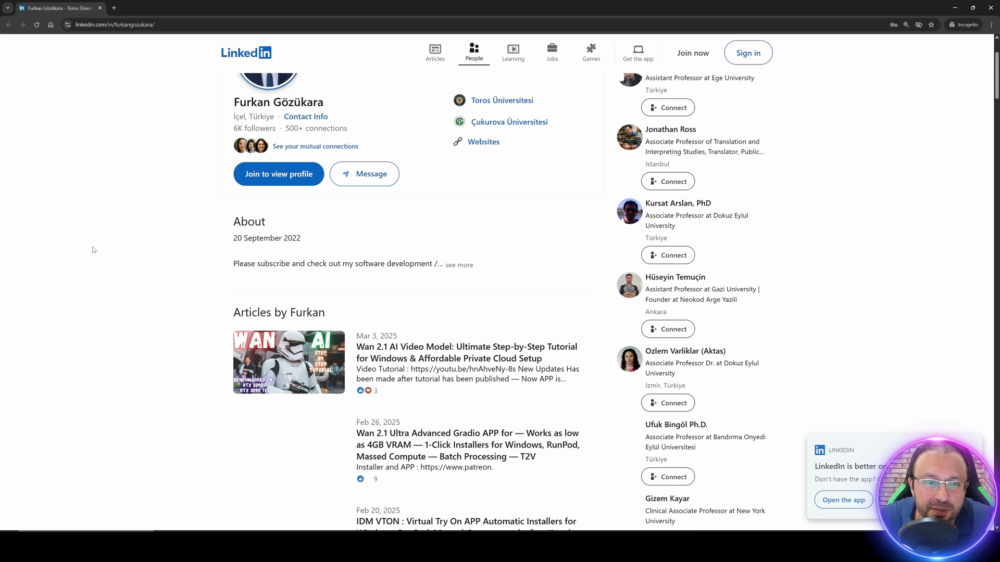
scroll(469, 296, "up", 2)
scroll(475, 295, "down", 5)
scroll(475, 295, "up", 5)
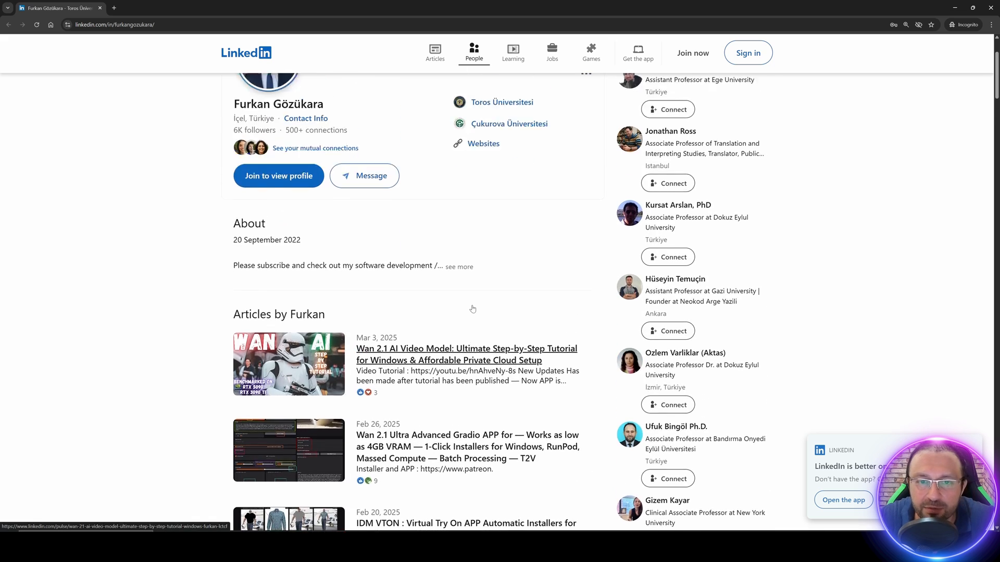
left_click(954, 7)
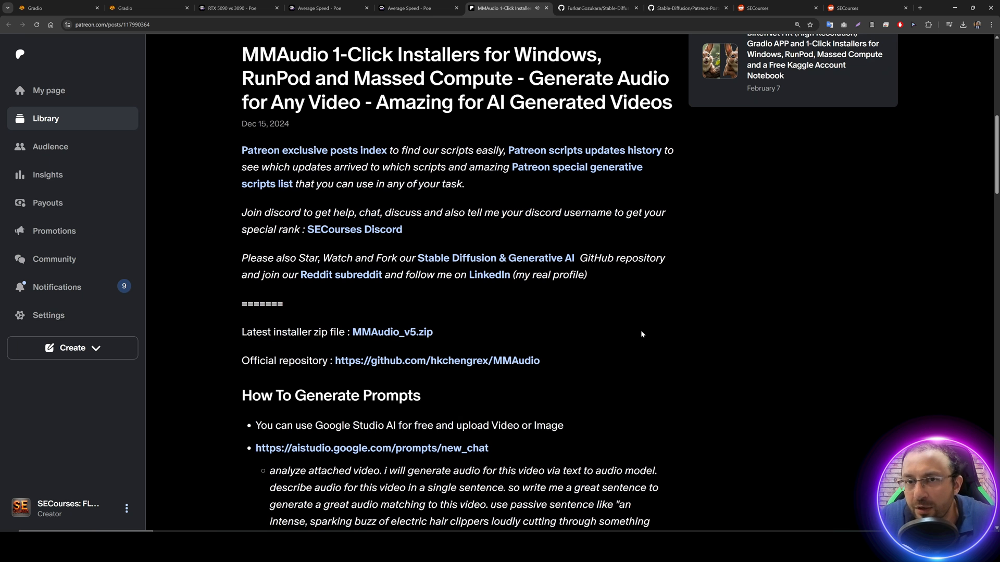